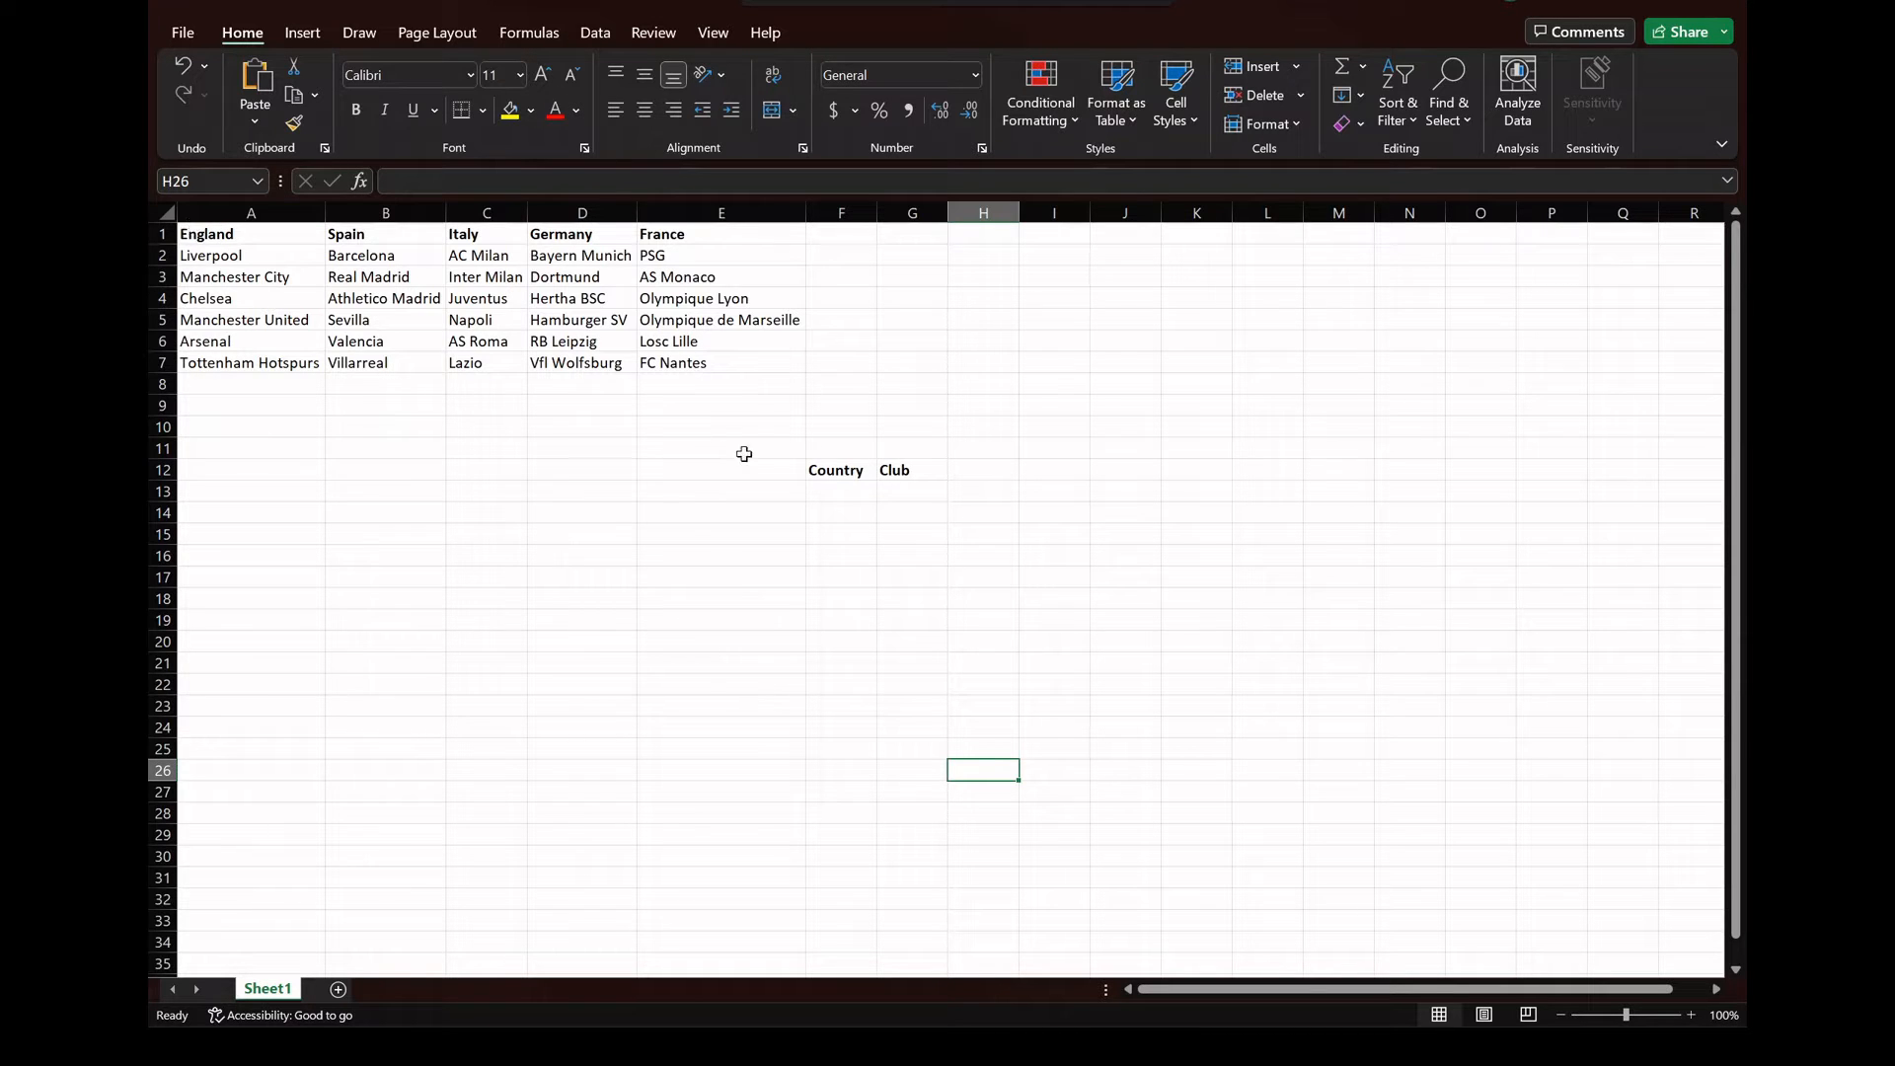
{"action": "left_click", "coordinate": [858, 491]}
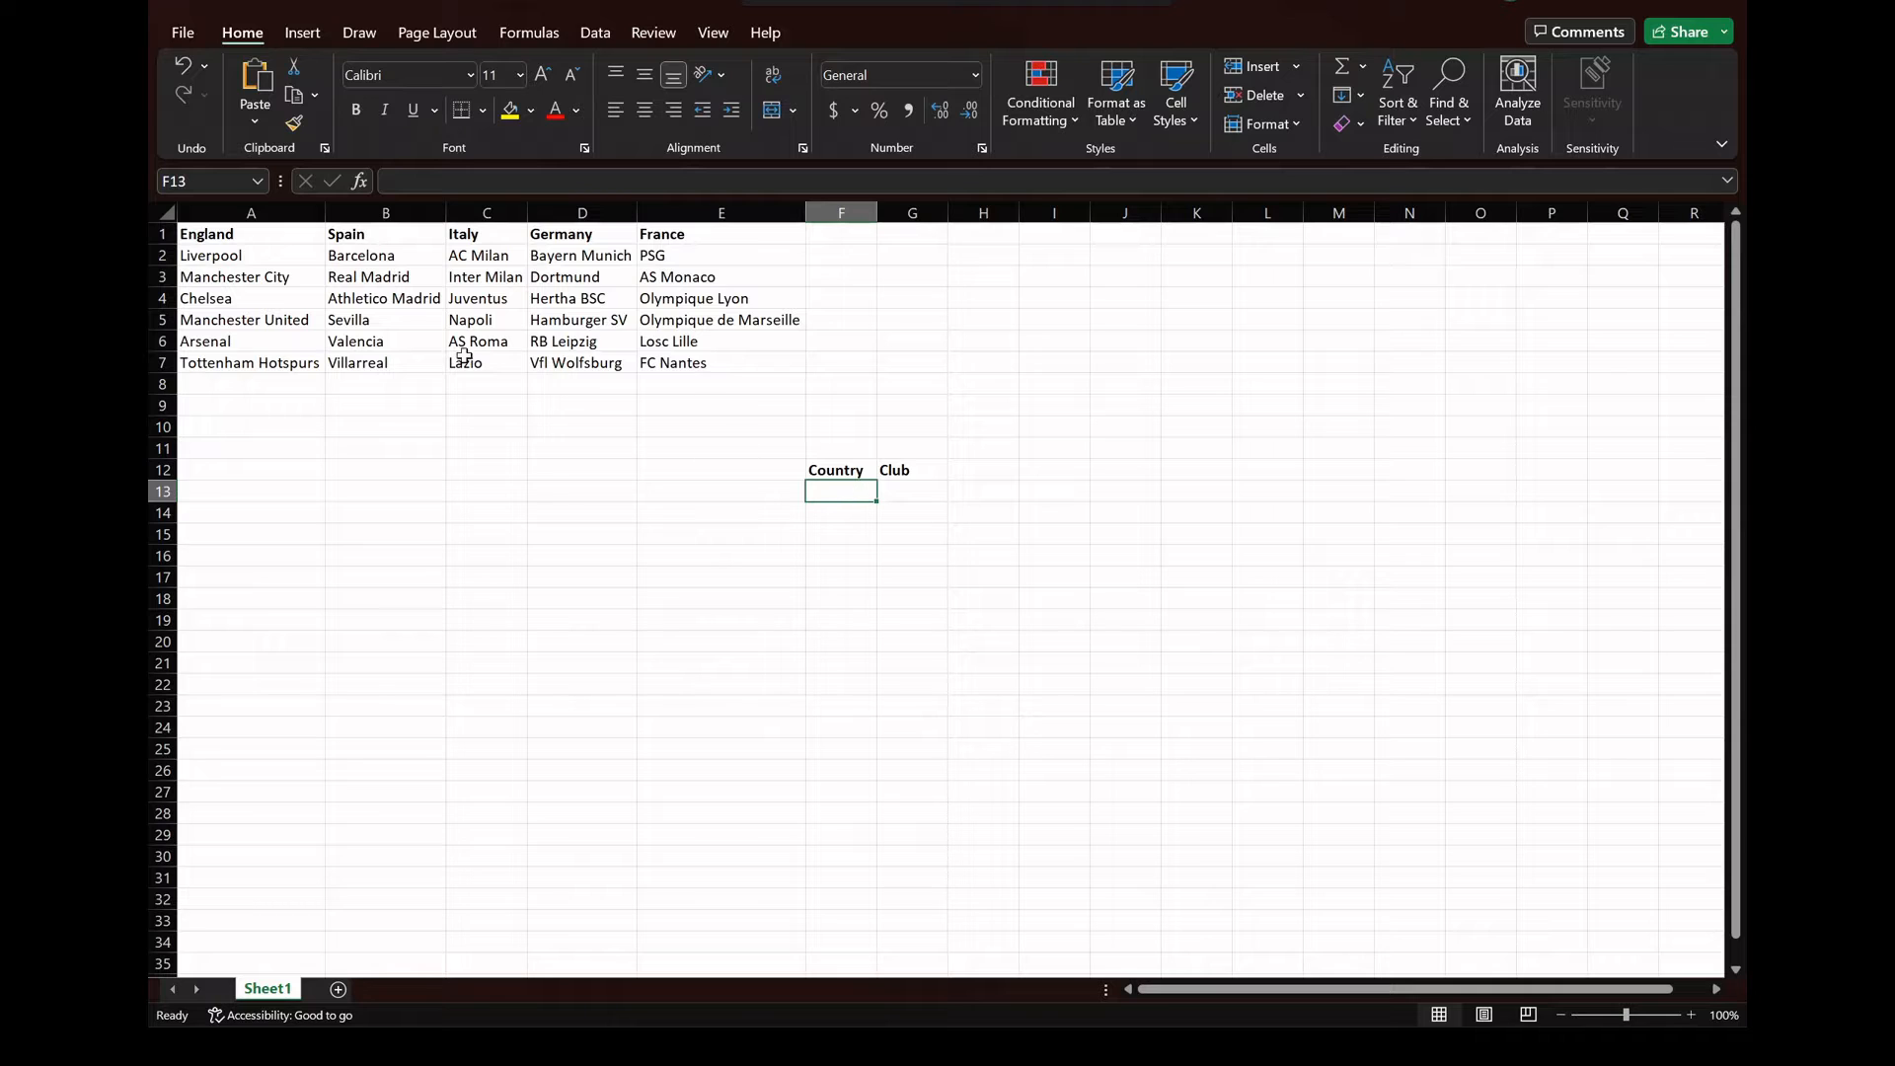
{"action": "left_click_drag", "start_coordinate": [247, 256], "coordinate": [264, 355]}
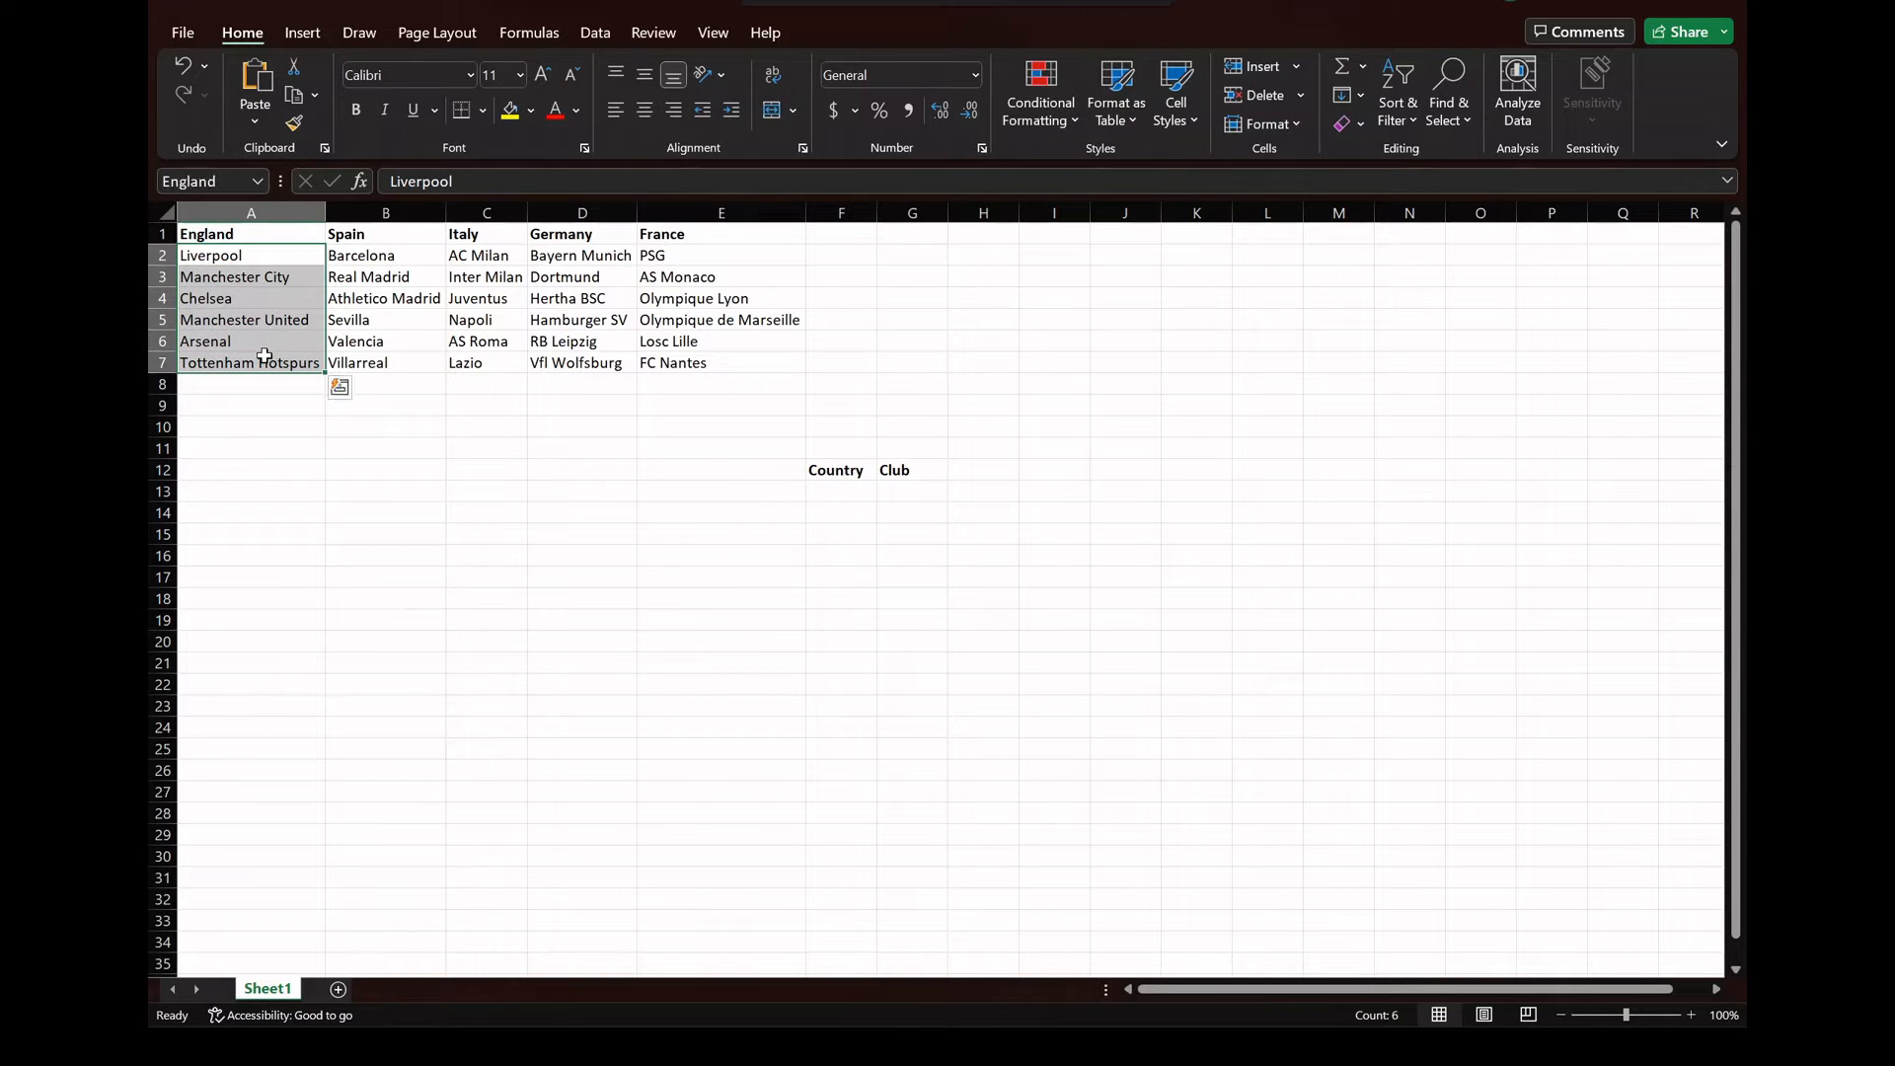
{"action": "left_click", "coordinate": [914, 494]}
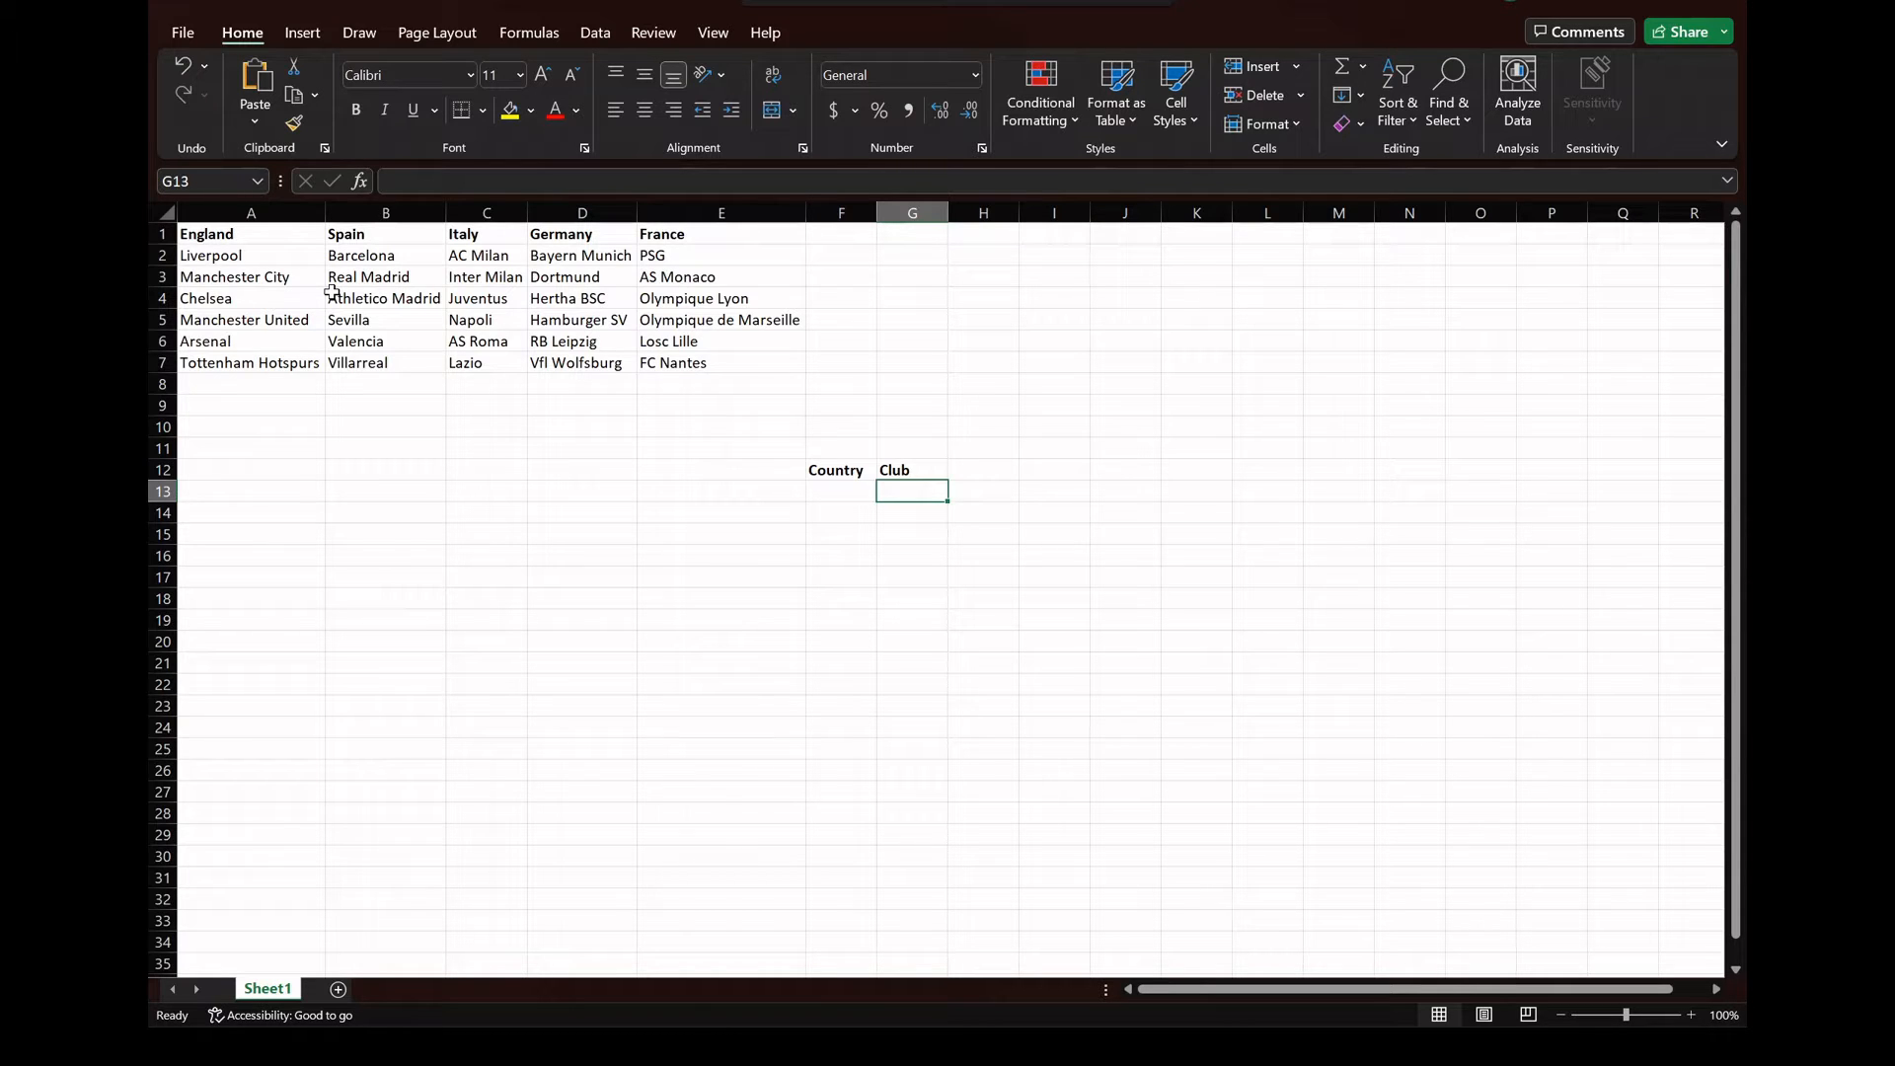
Try to define the workbook-scope name England for the English club list in A2:A7
{"action": "left_click_drag", "start_coordinate": [237, 255], "coordinate": [243, 354]}
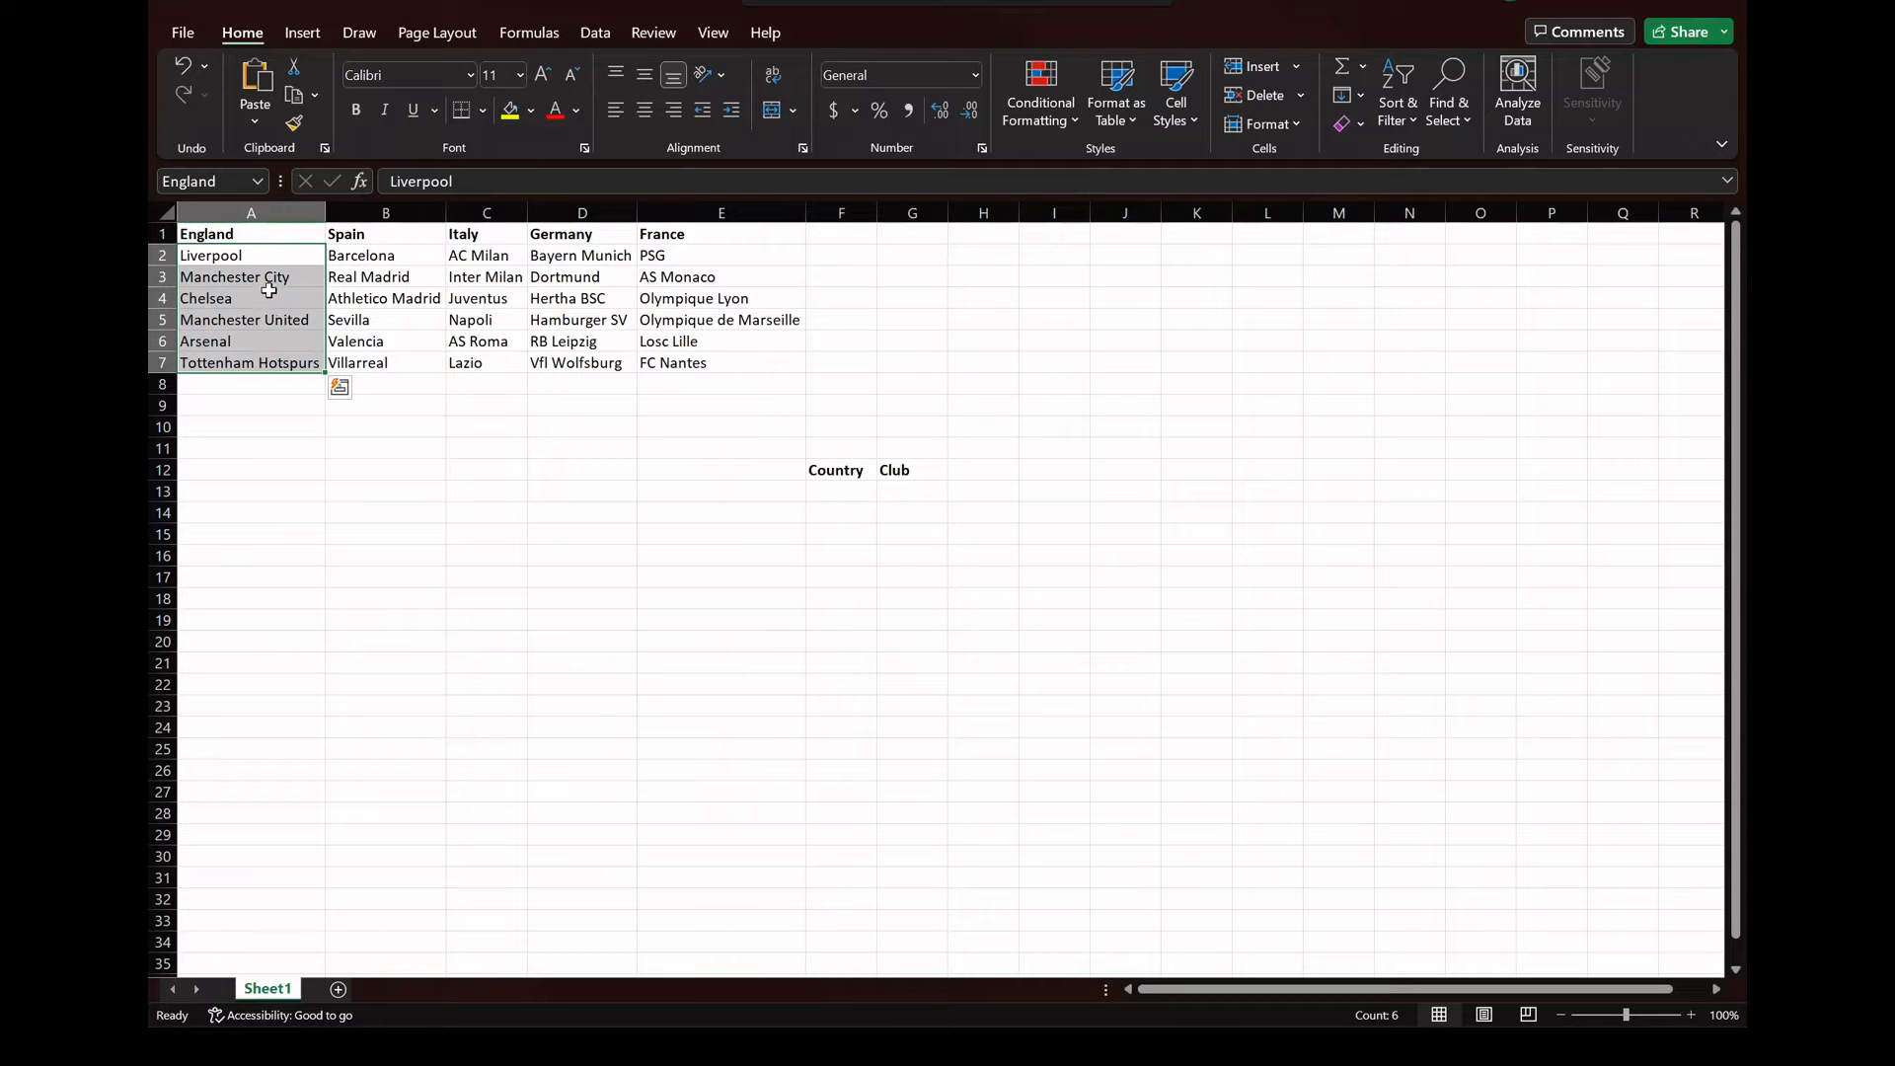
{"action": "key", "text": "ctrl+z"}
{"action": "right_click", "coordinate": [254, 314]}
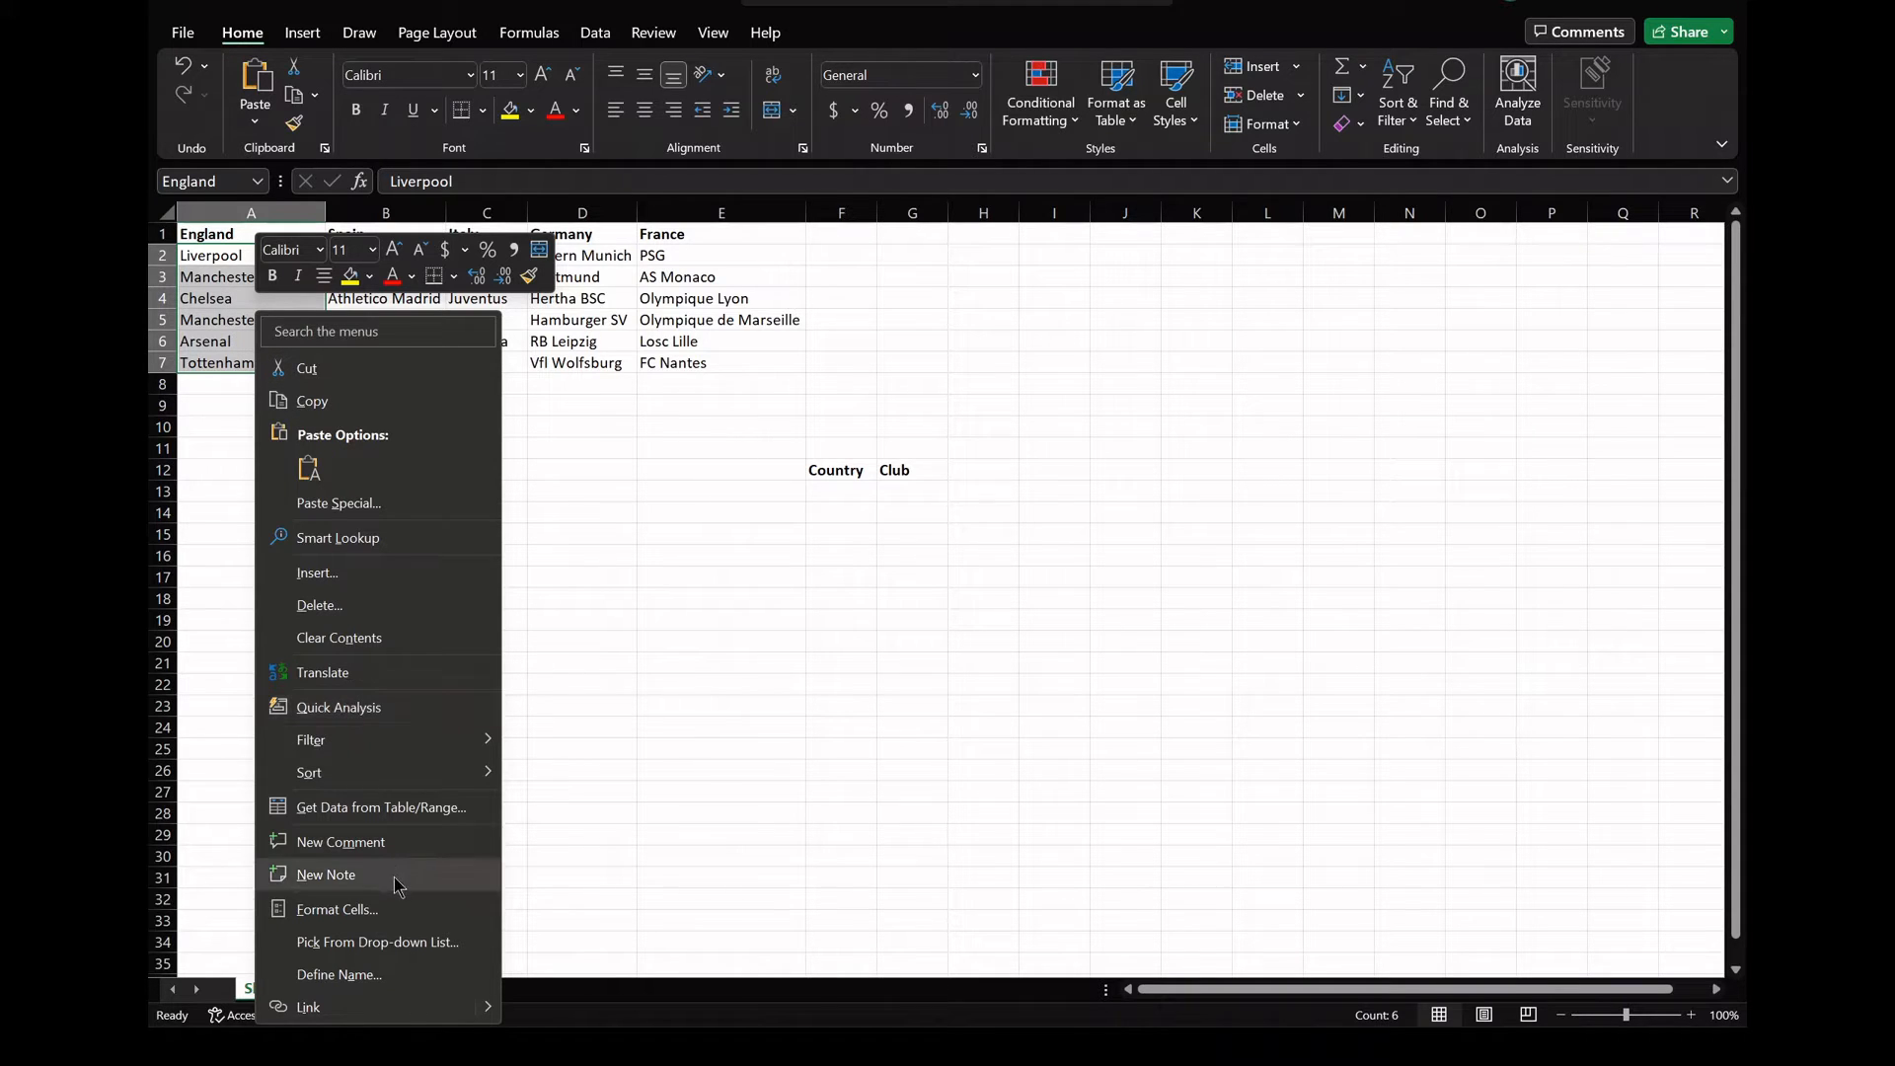
{"action": "left_click", "coordinate": [400, 987]}
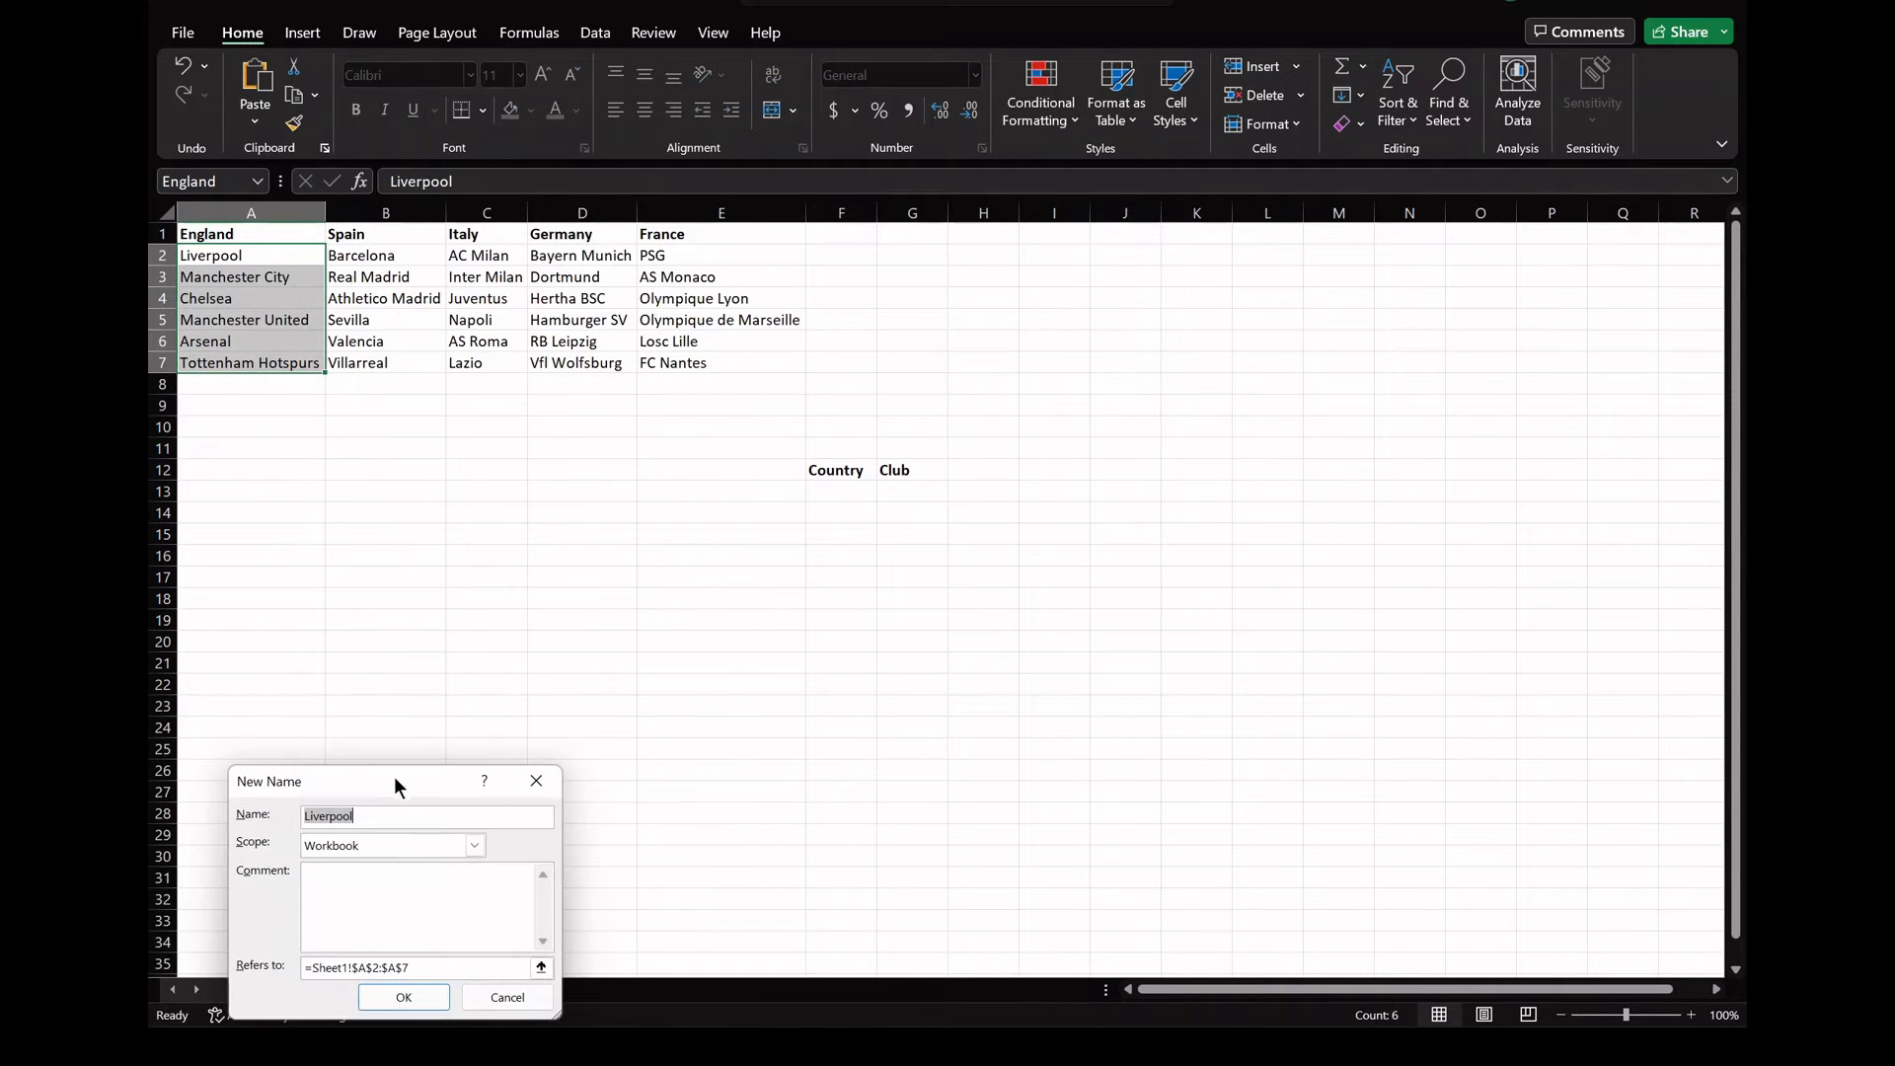
{"action": "left_click_drag", "start_coordinate": [394, 776], "coordinate": [415, 499]}
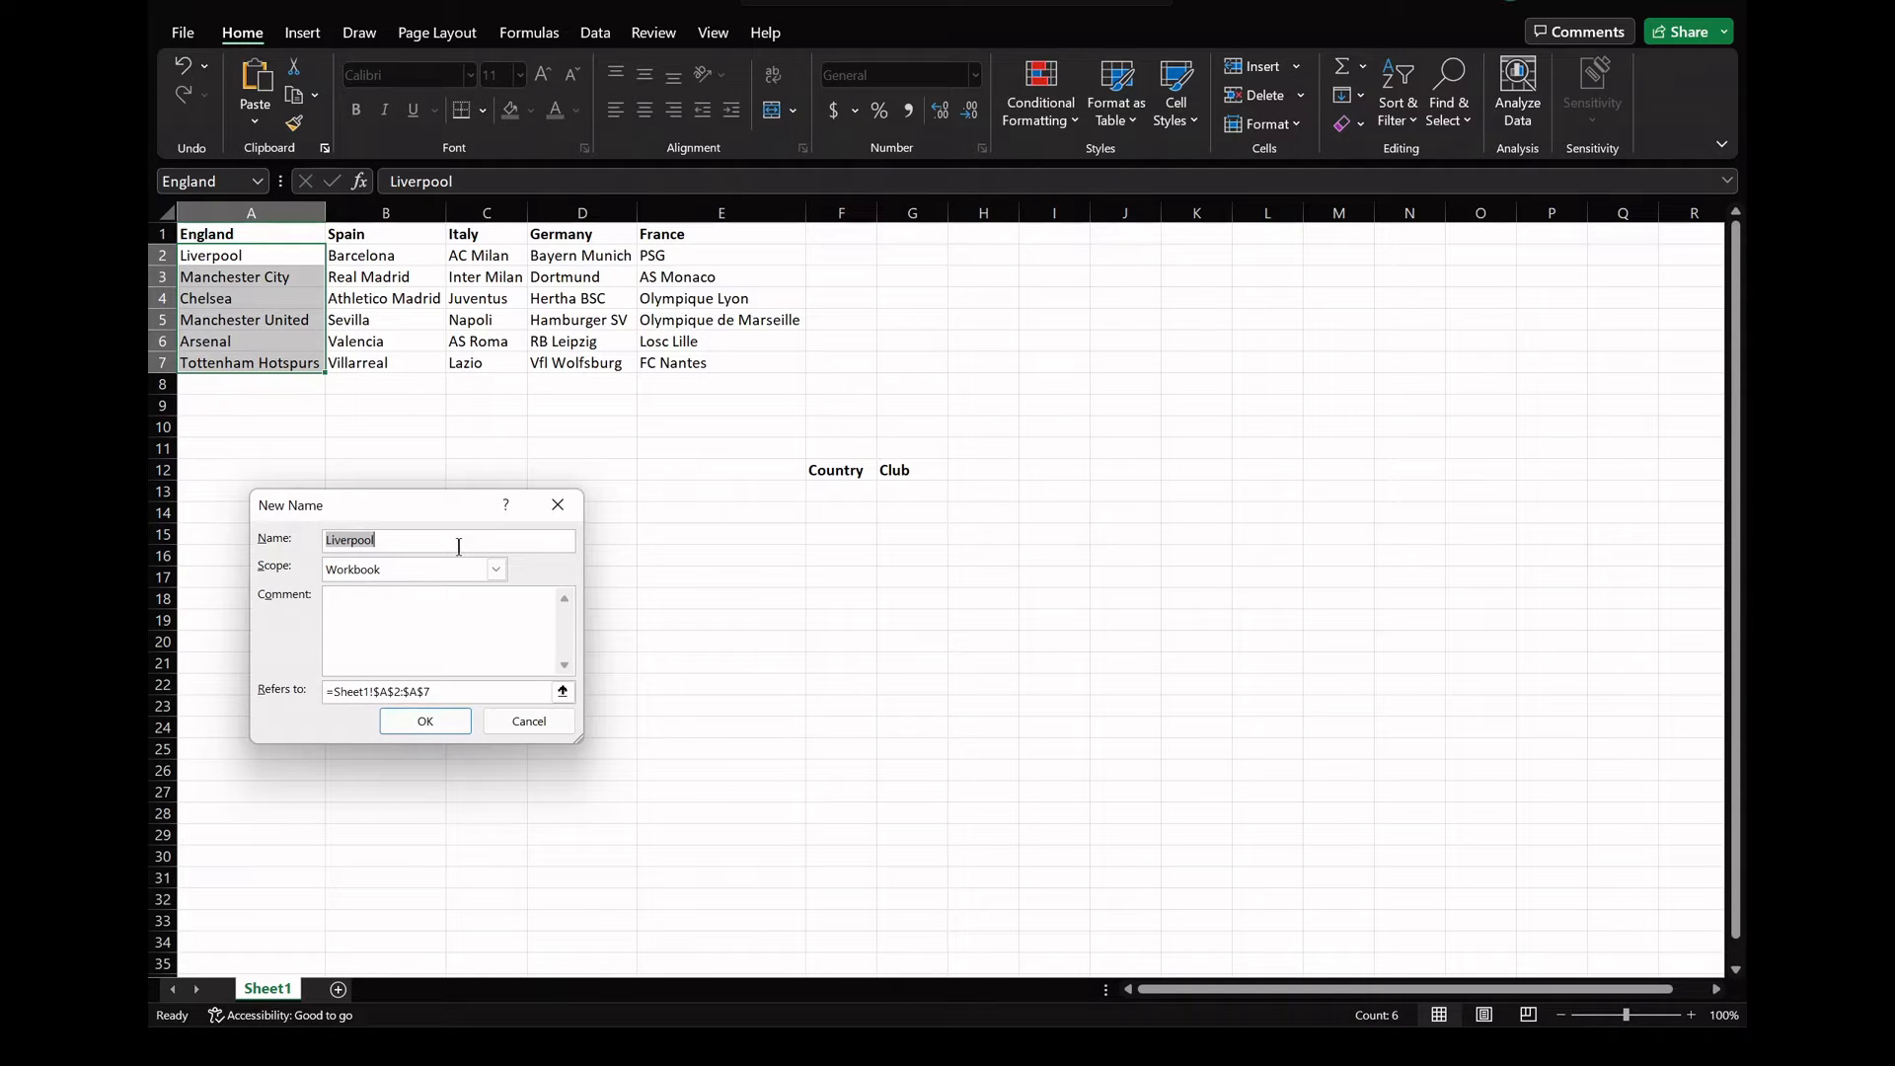
{"action": "key", "text": "BackSpace"}
{"action": "type", "text": "England"}
{"action": "left_click", "coordinate": [559, 504]}
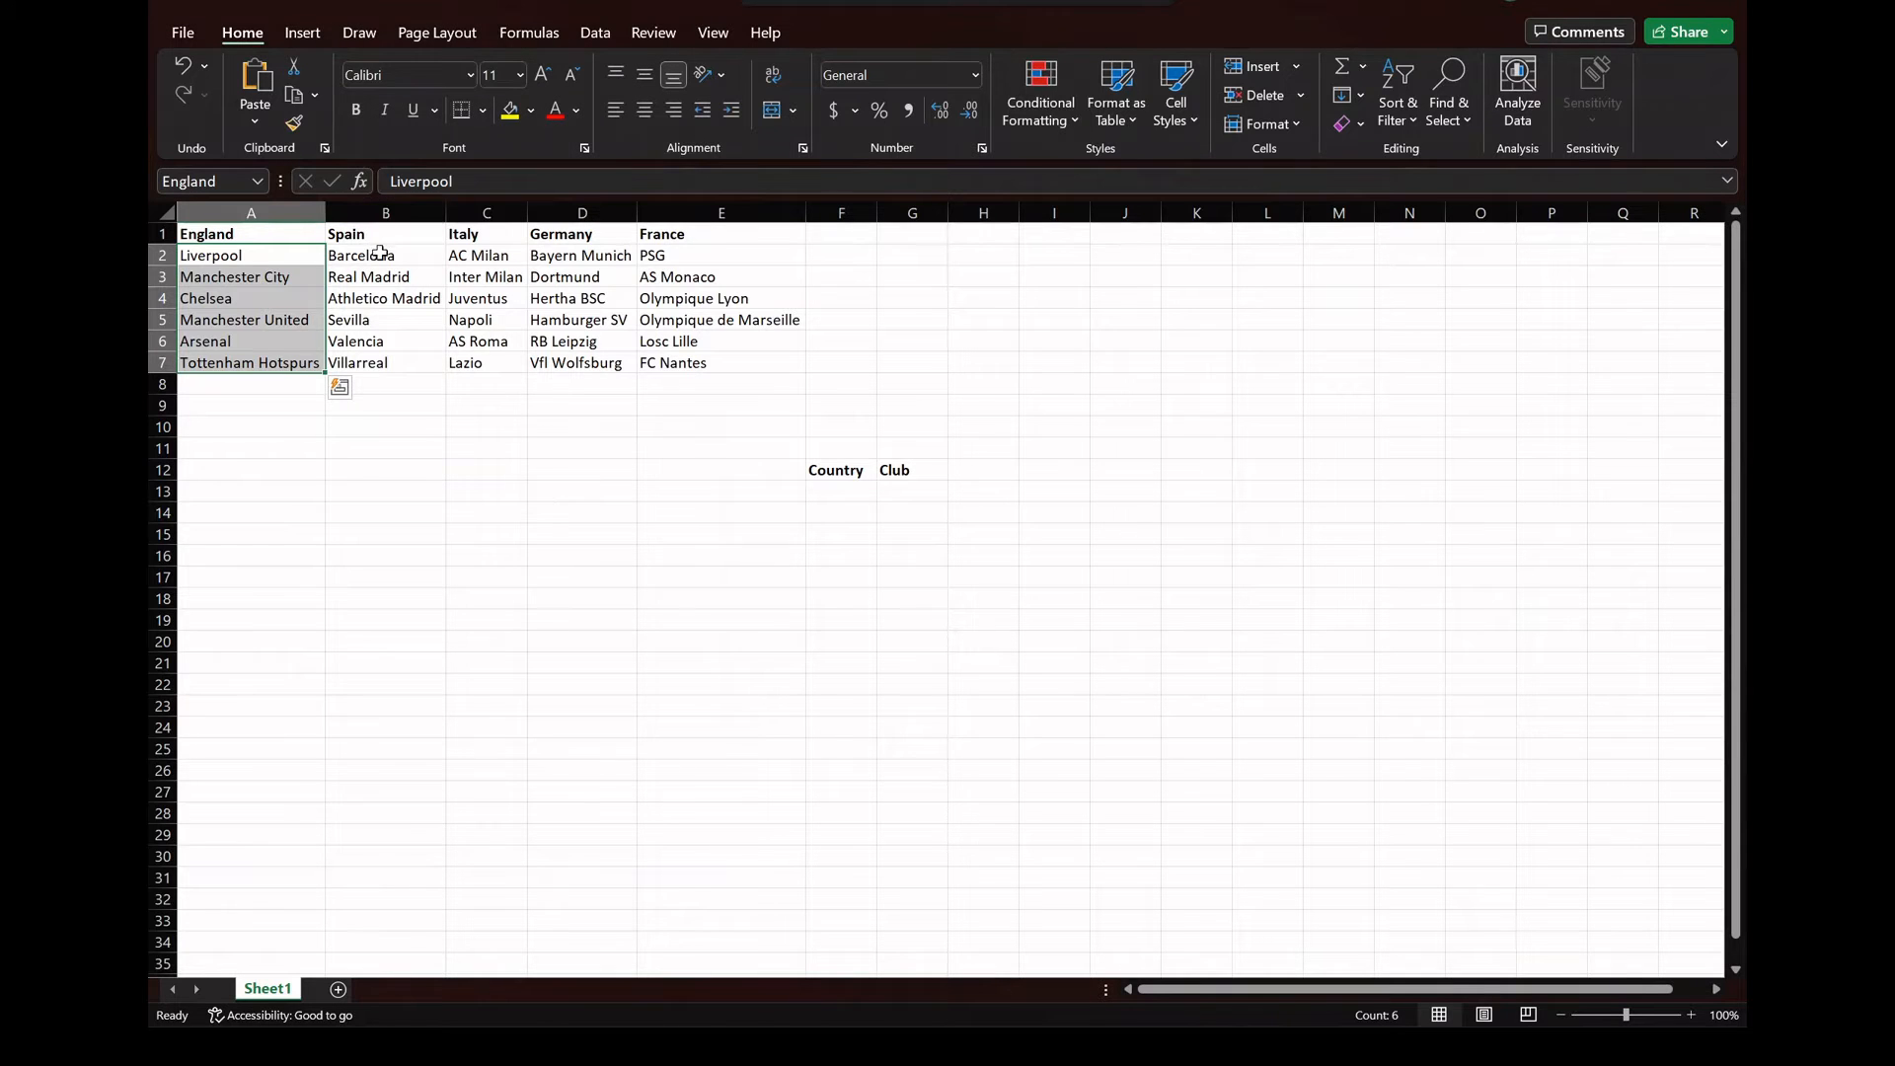
Check the range names assigned to the Spanish clubs in B2:B7 and the Italian clubs in C2:C7
{"action": "left_click_drag", "start_coordinate": [381, 255], "coordinate": [394, 363]}
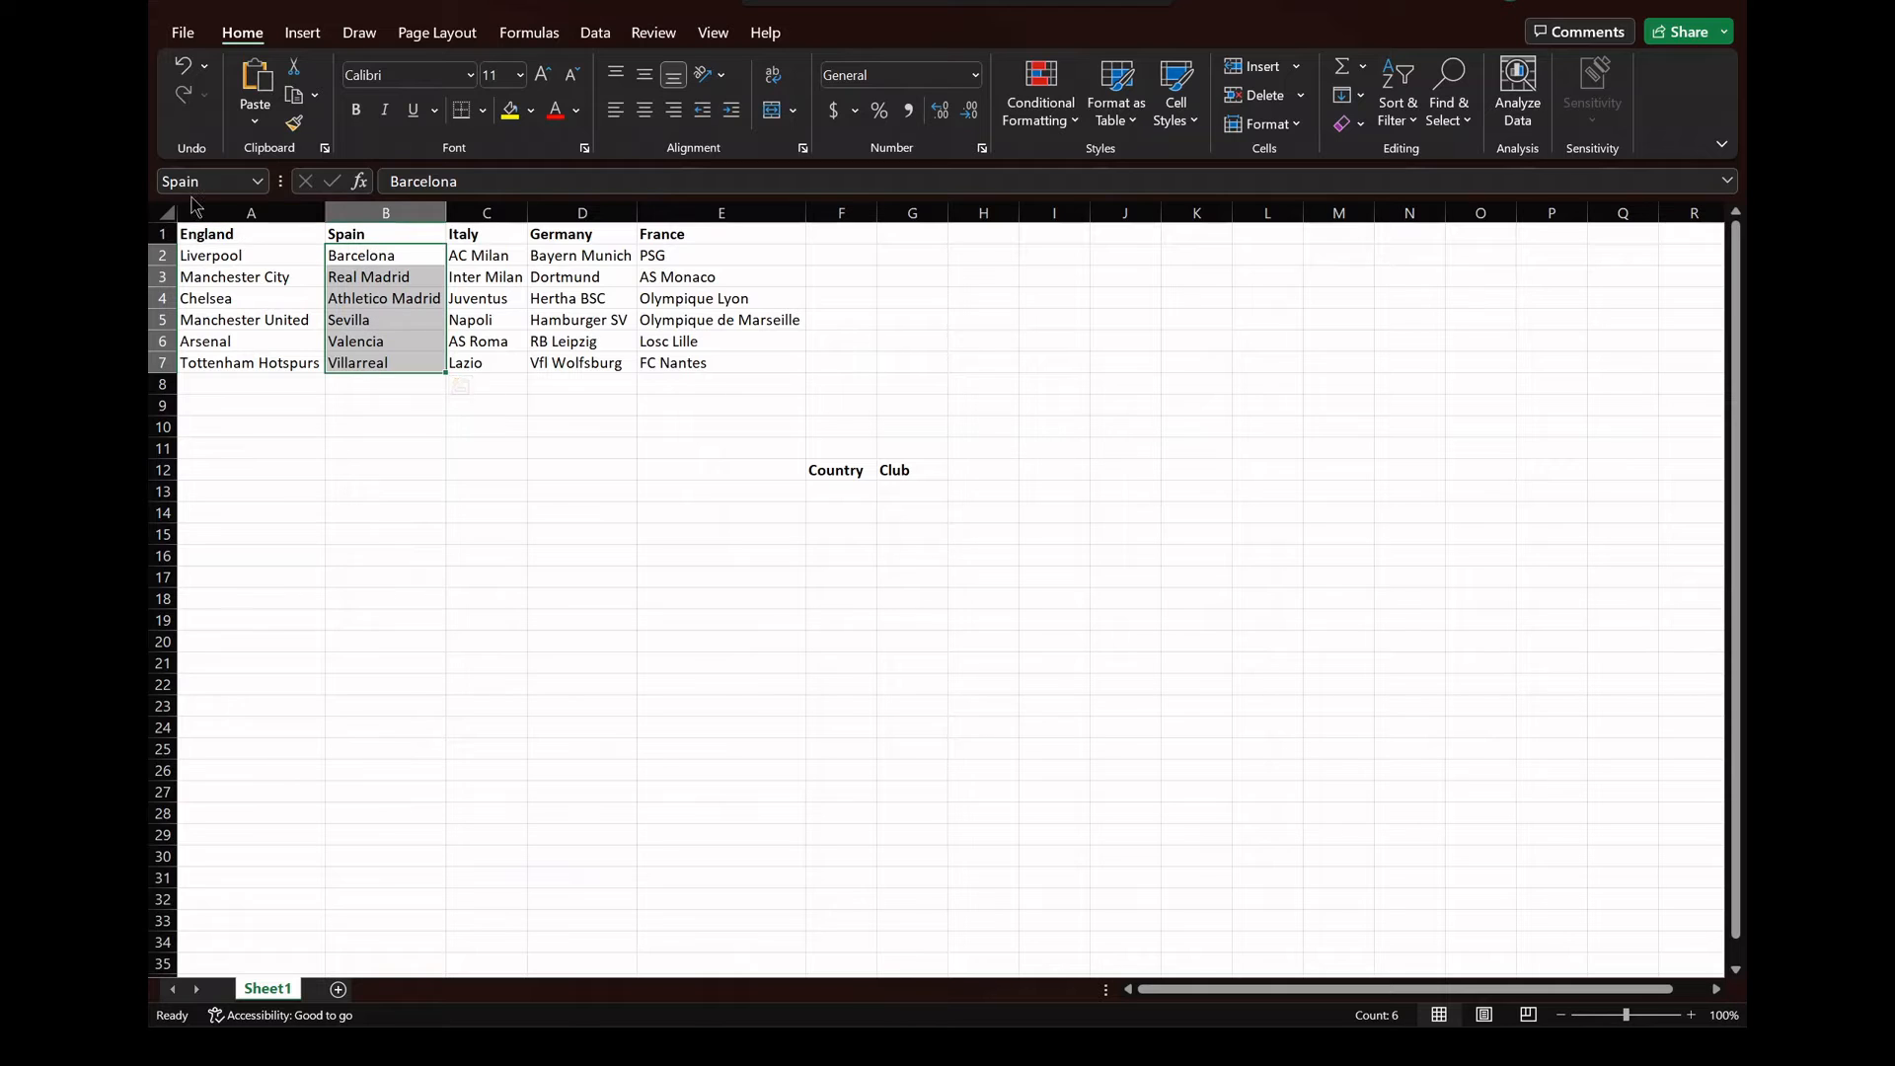
{"action": "left_click_drag", "start_coordinate": [471, 256], "coordinate": [479, 361]}
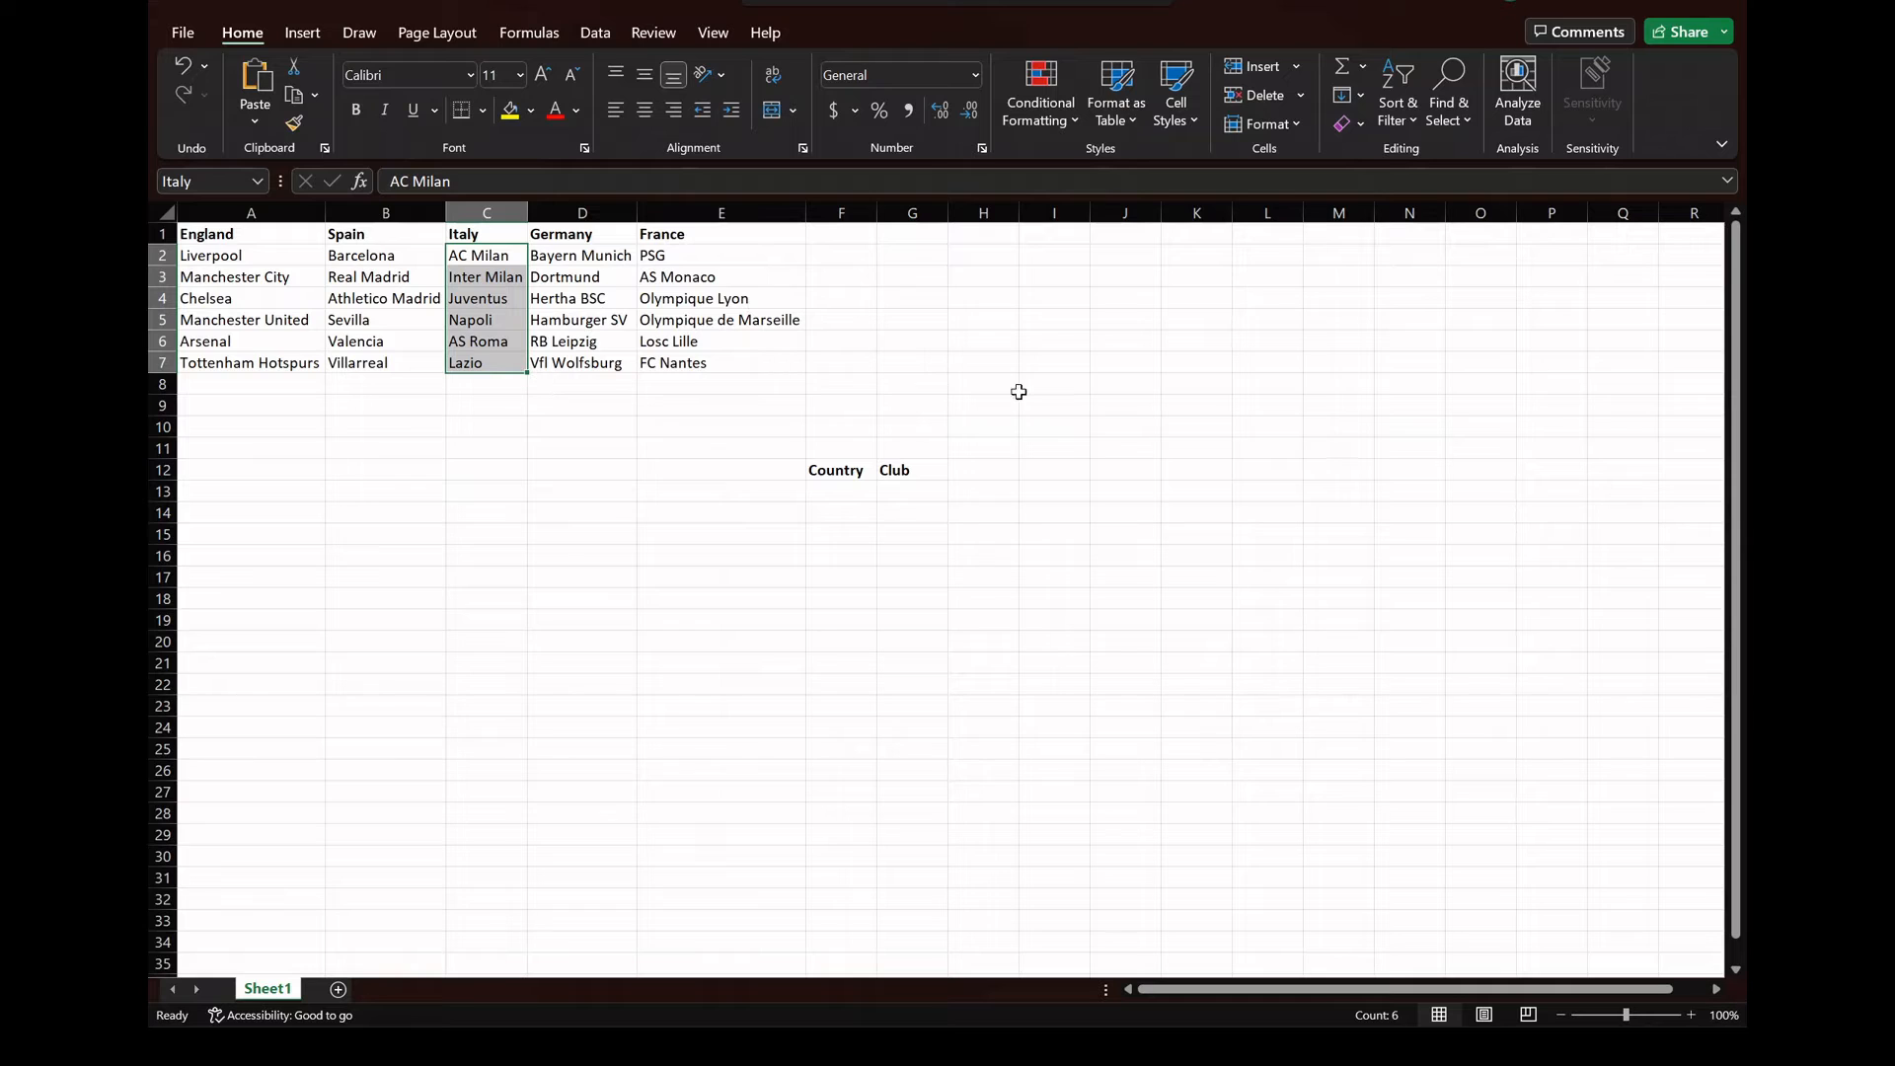
Apply List data validation to the Country cells F13:F31, using the country headers =$A$1:$E$1 as the source
{"action": "left_click", "coordinate": [846, 489]}
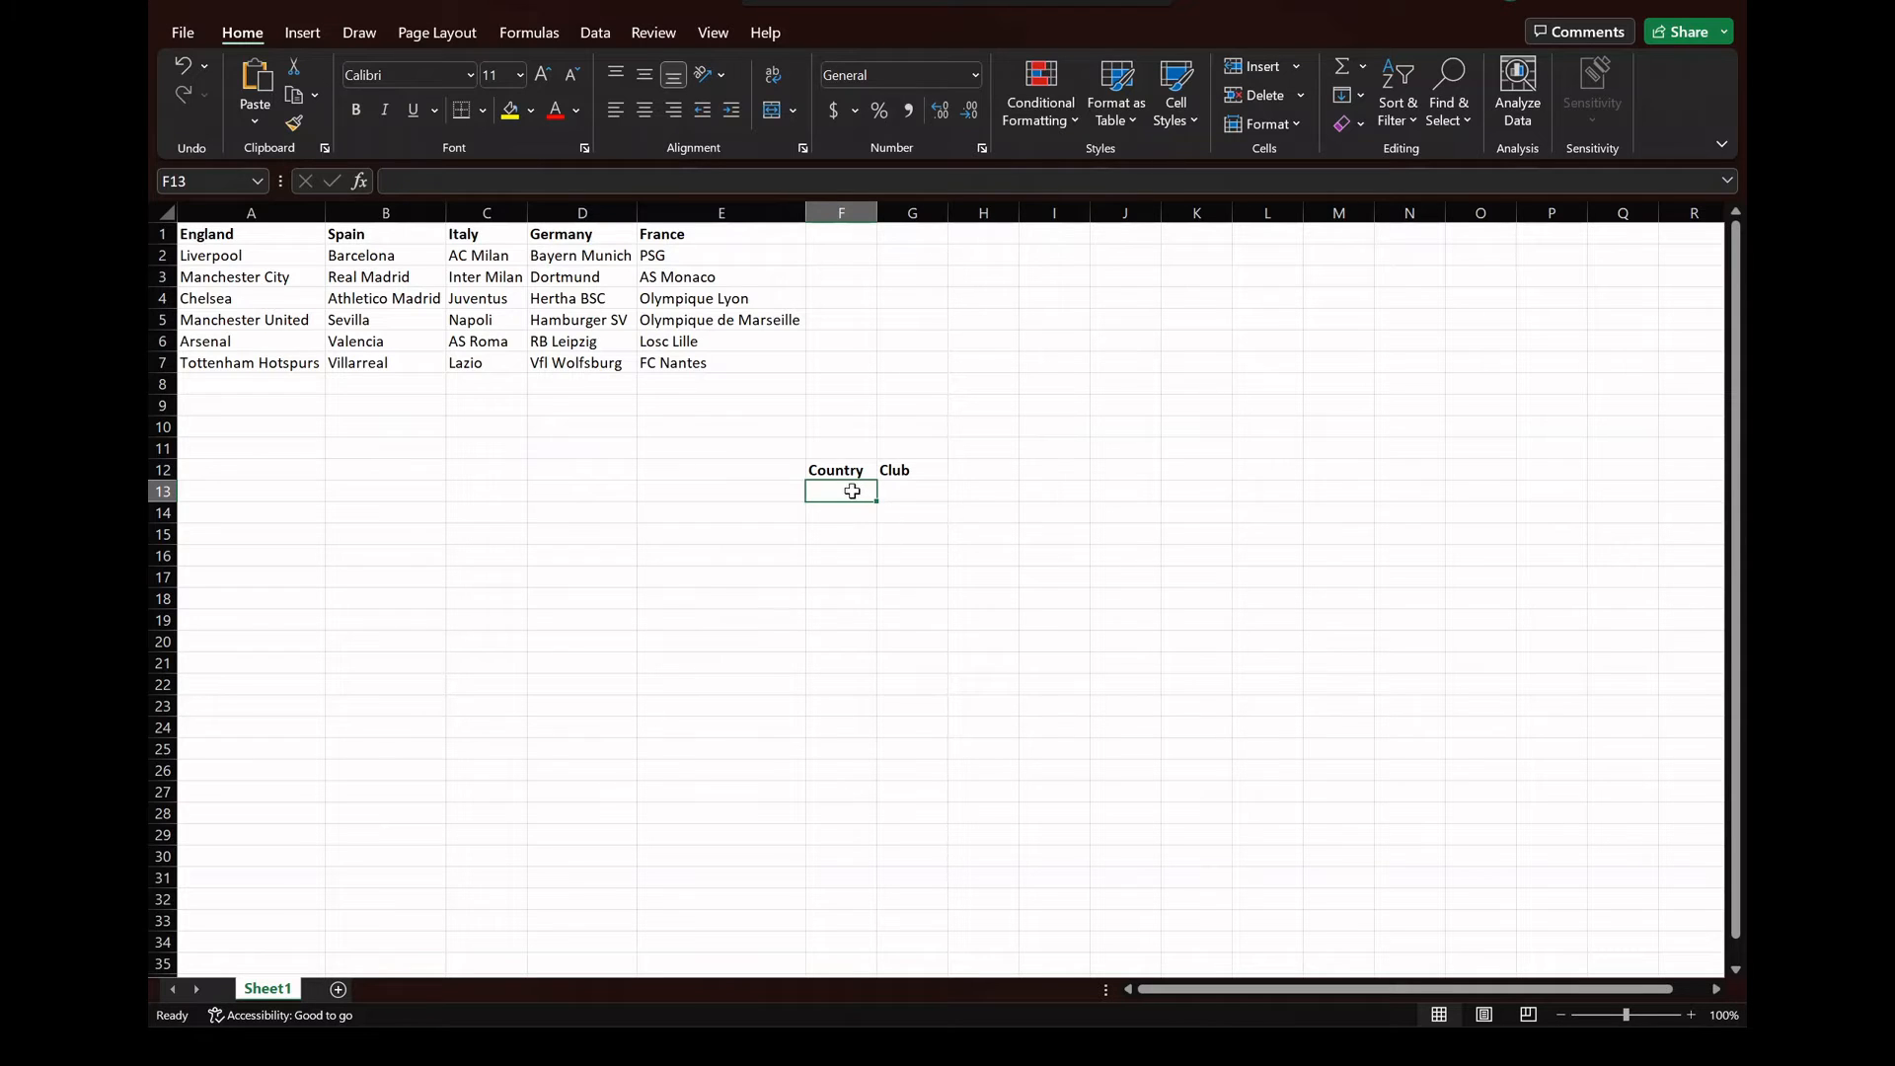
{"action": "left_click_drag", "start_coordinate": [841, 491], "coordinate": [858, 867]}
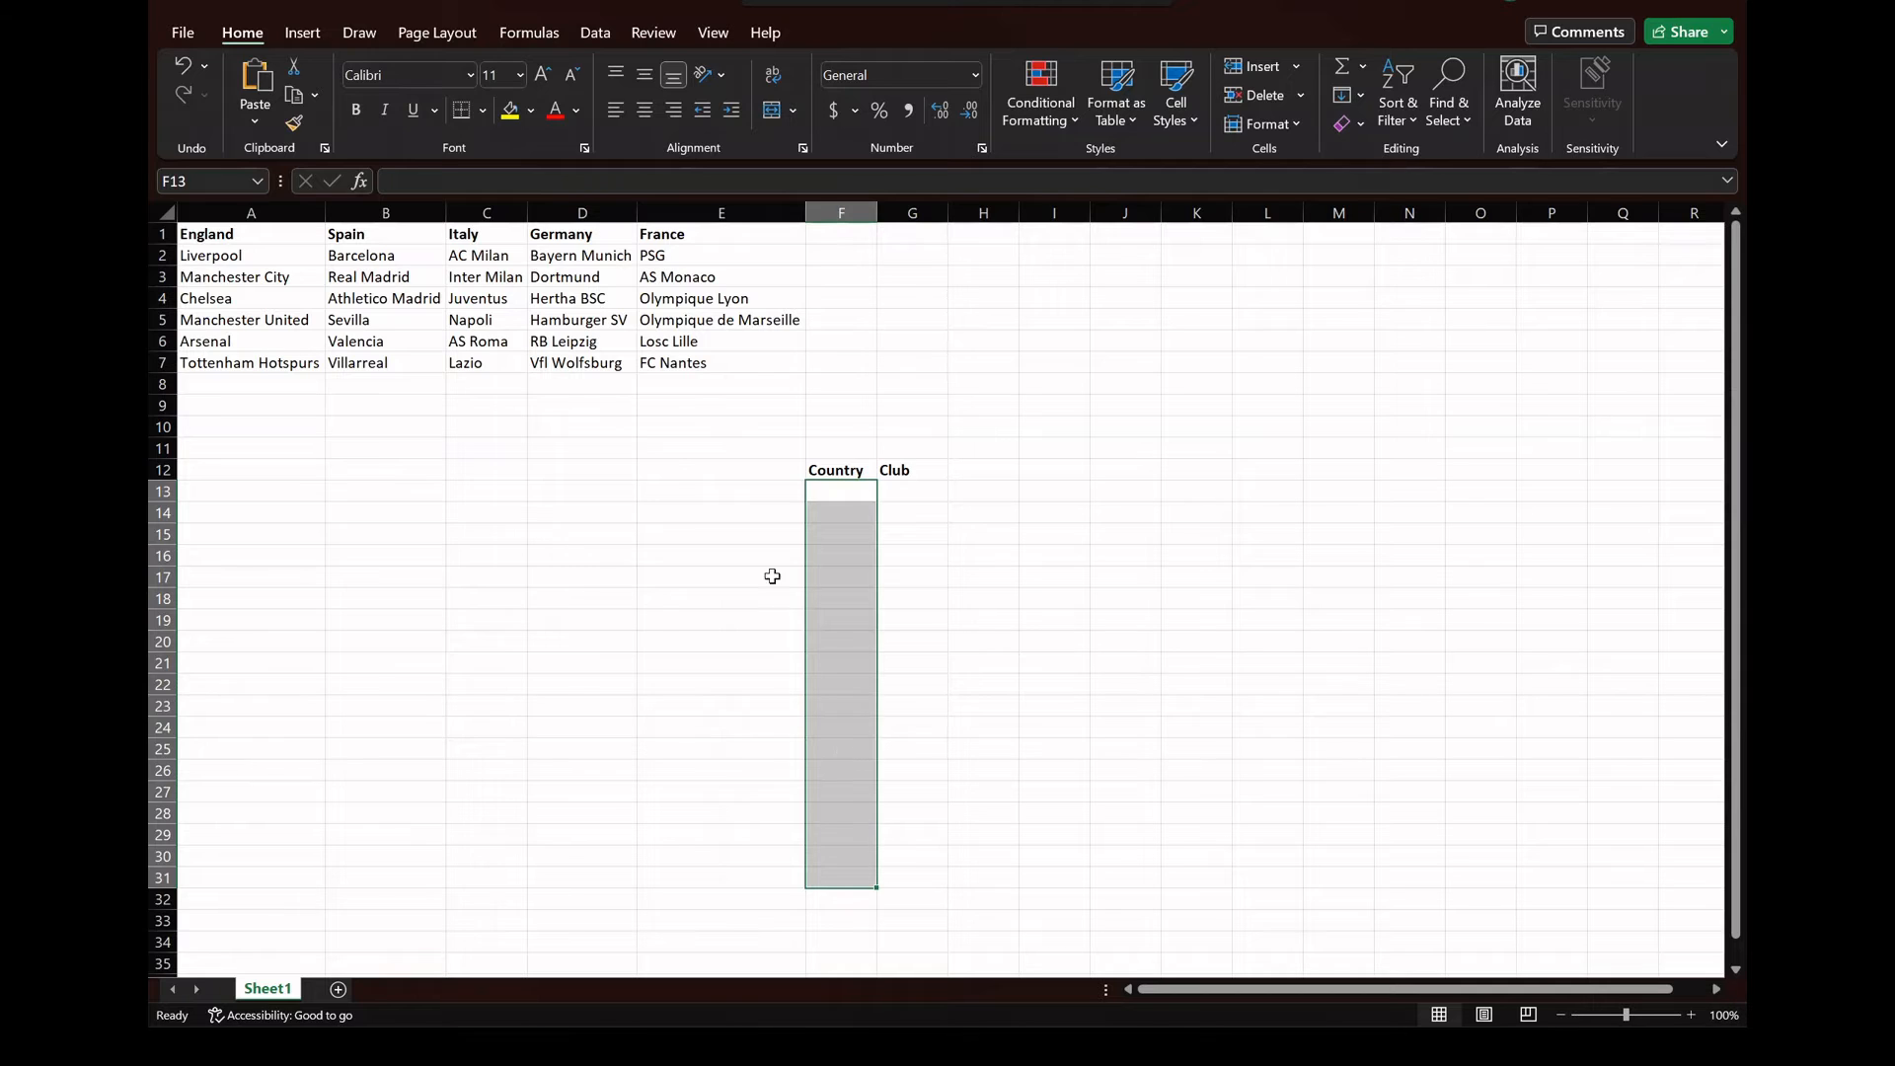
{"action": "left_click", "coordinate": [595, 35]}
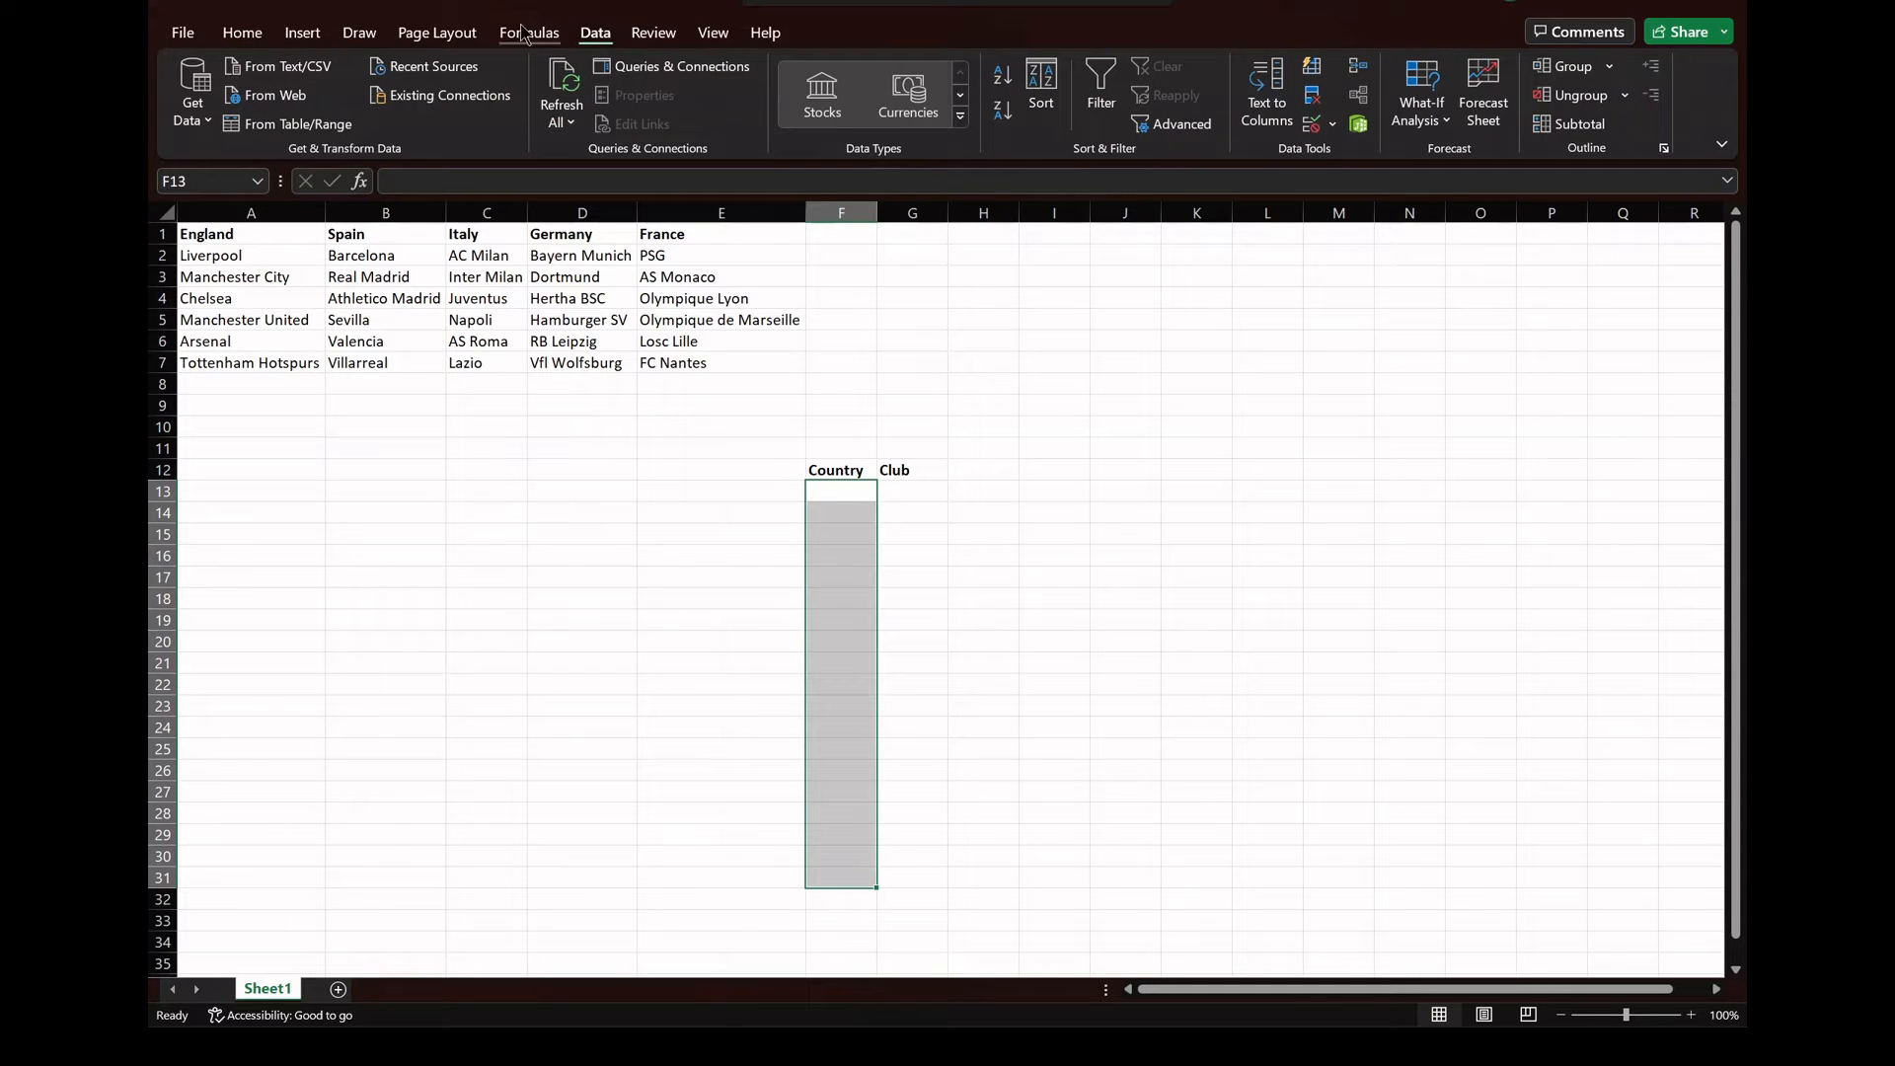
{"action": "left_click", "coordinate": [1314, 128]}
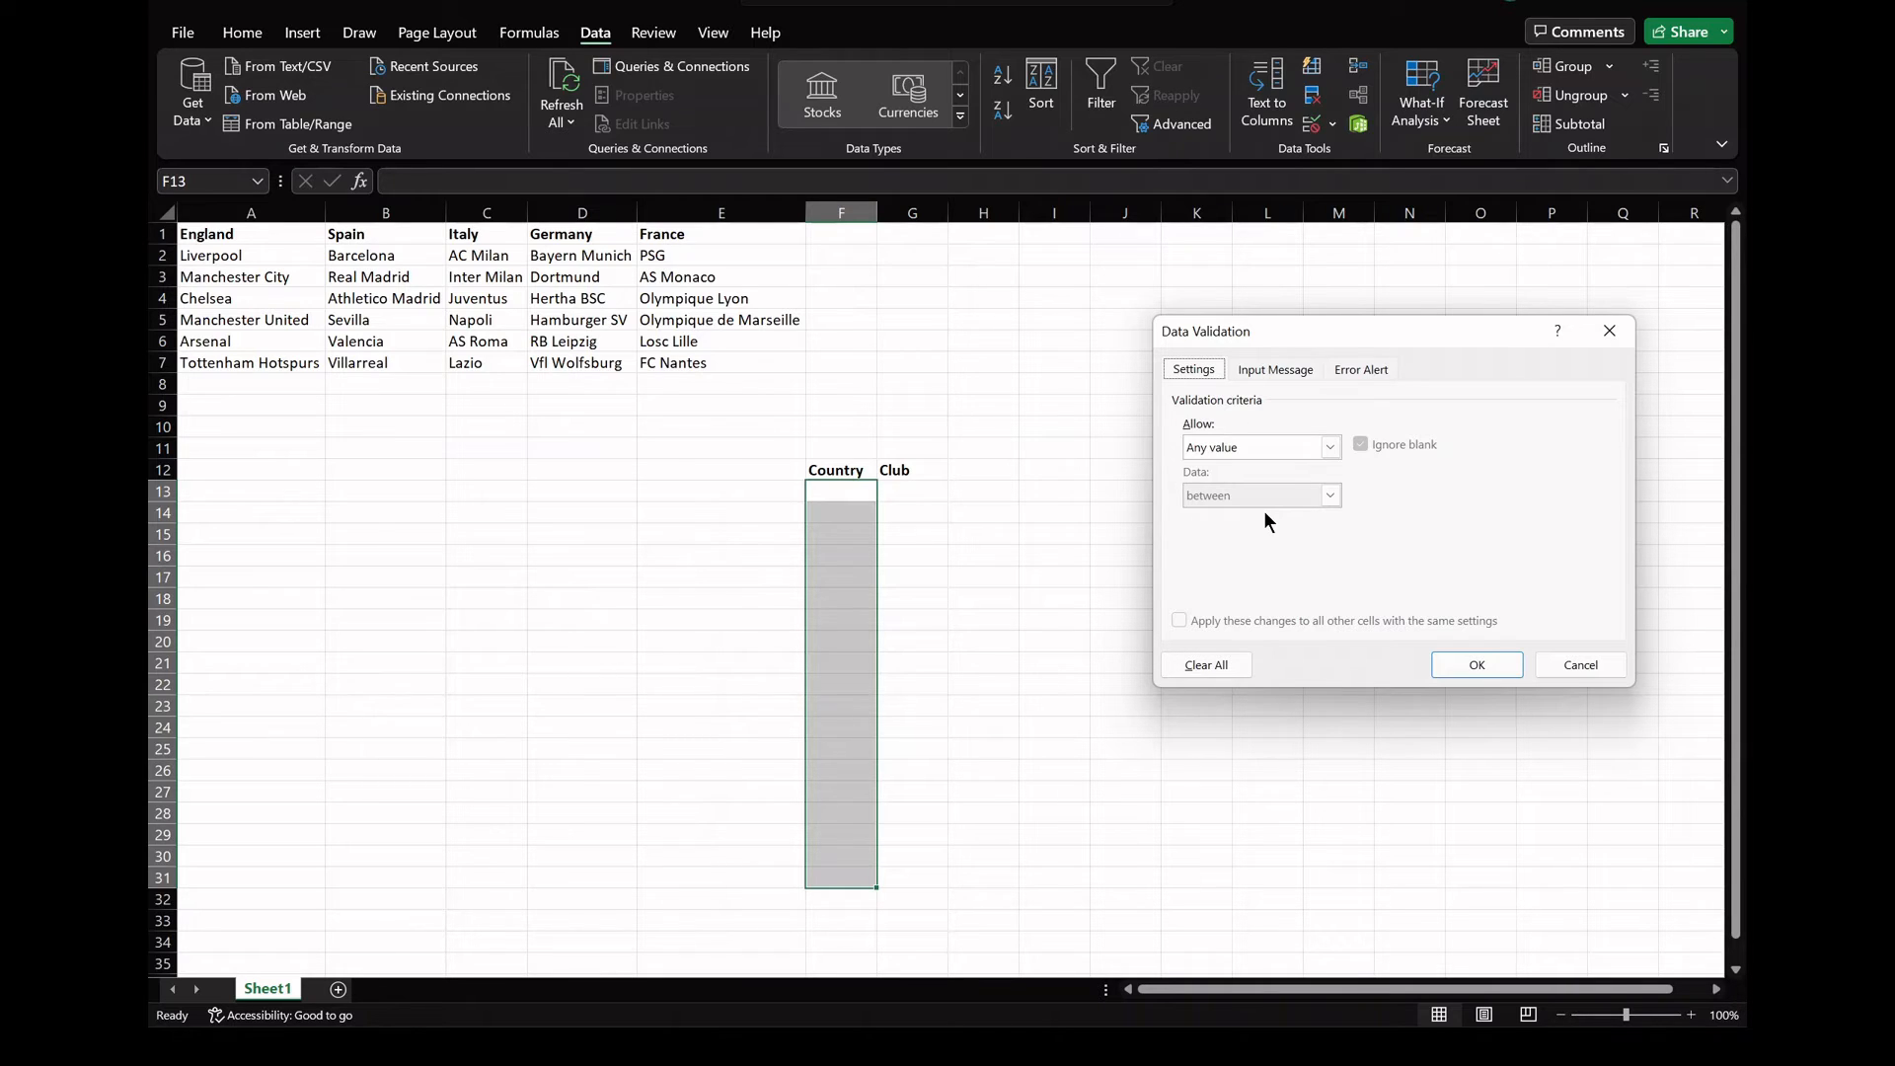
{"action": "left_click", "coordinate": [1283, 448]}
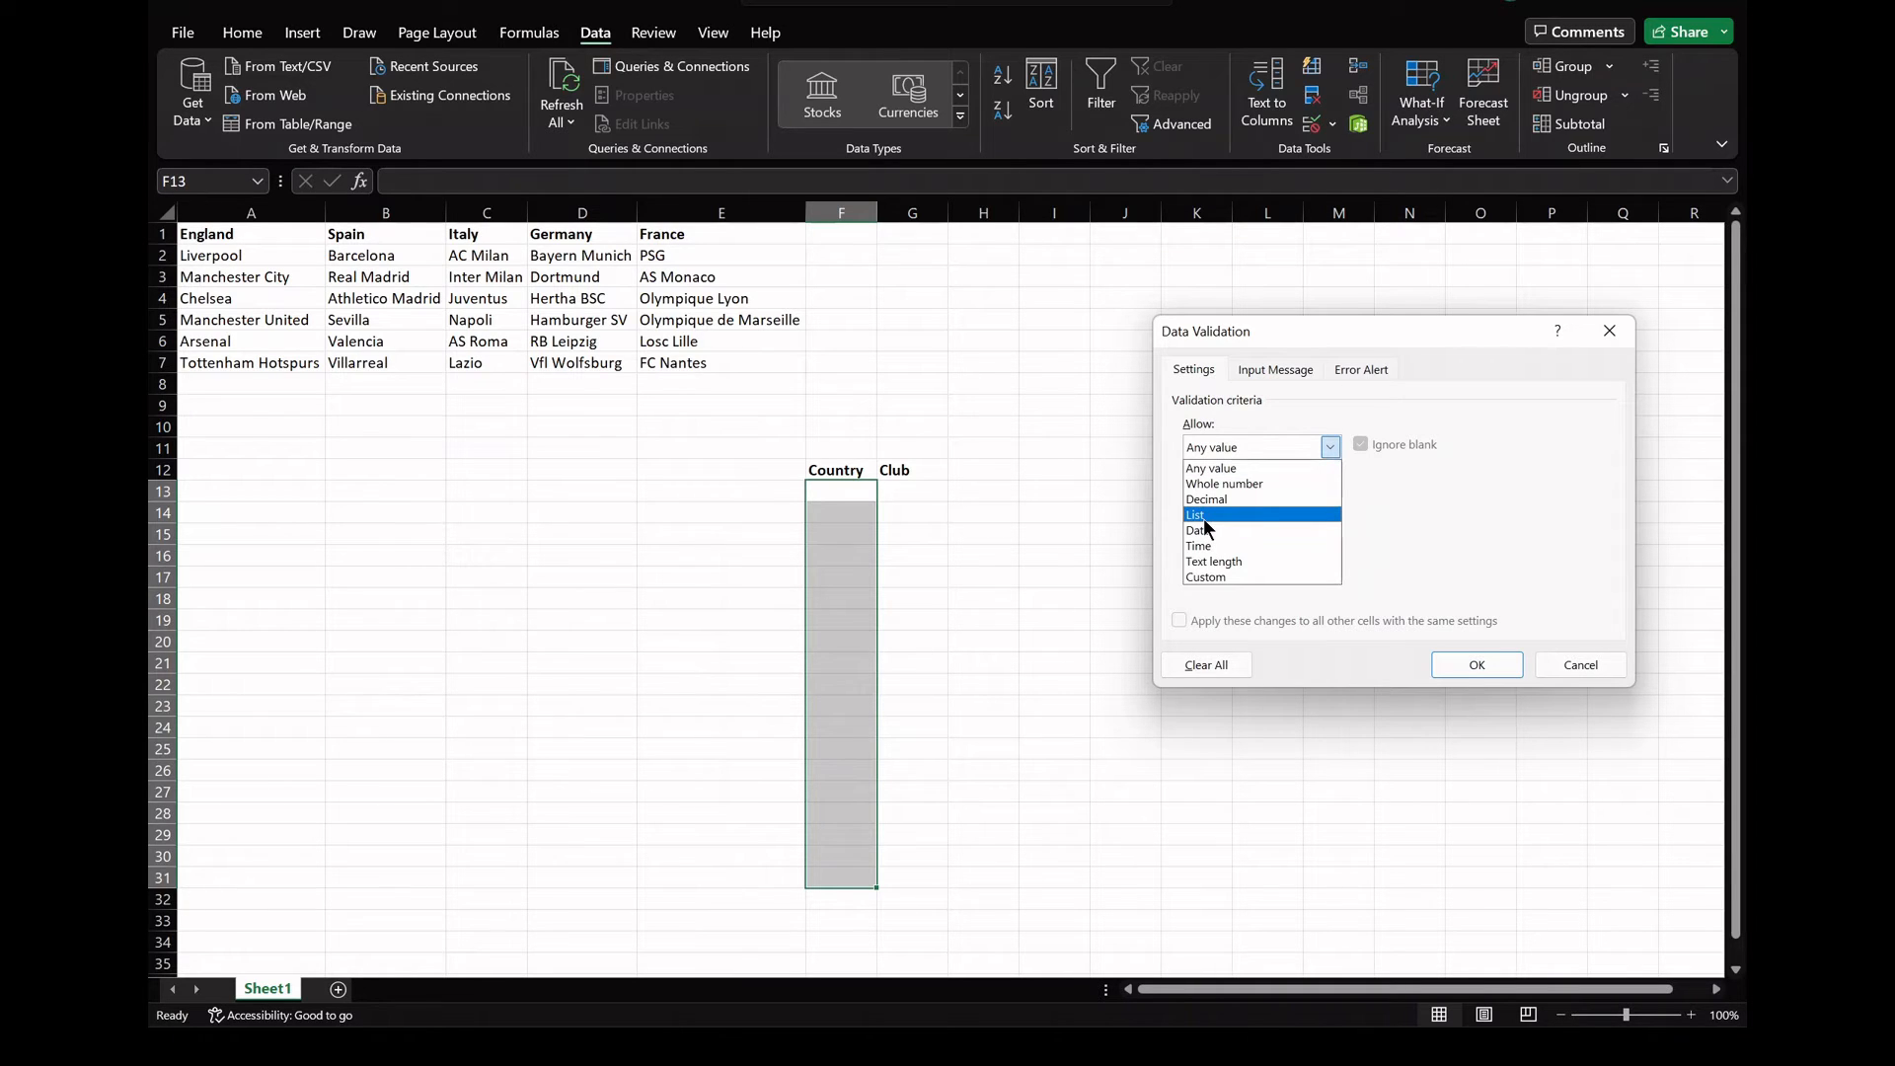
{"action": "left_click", "coordinate": [1204, 516]}
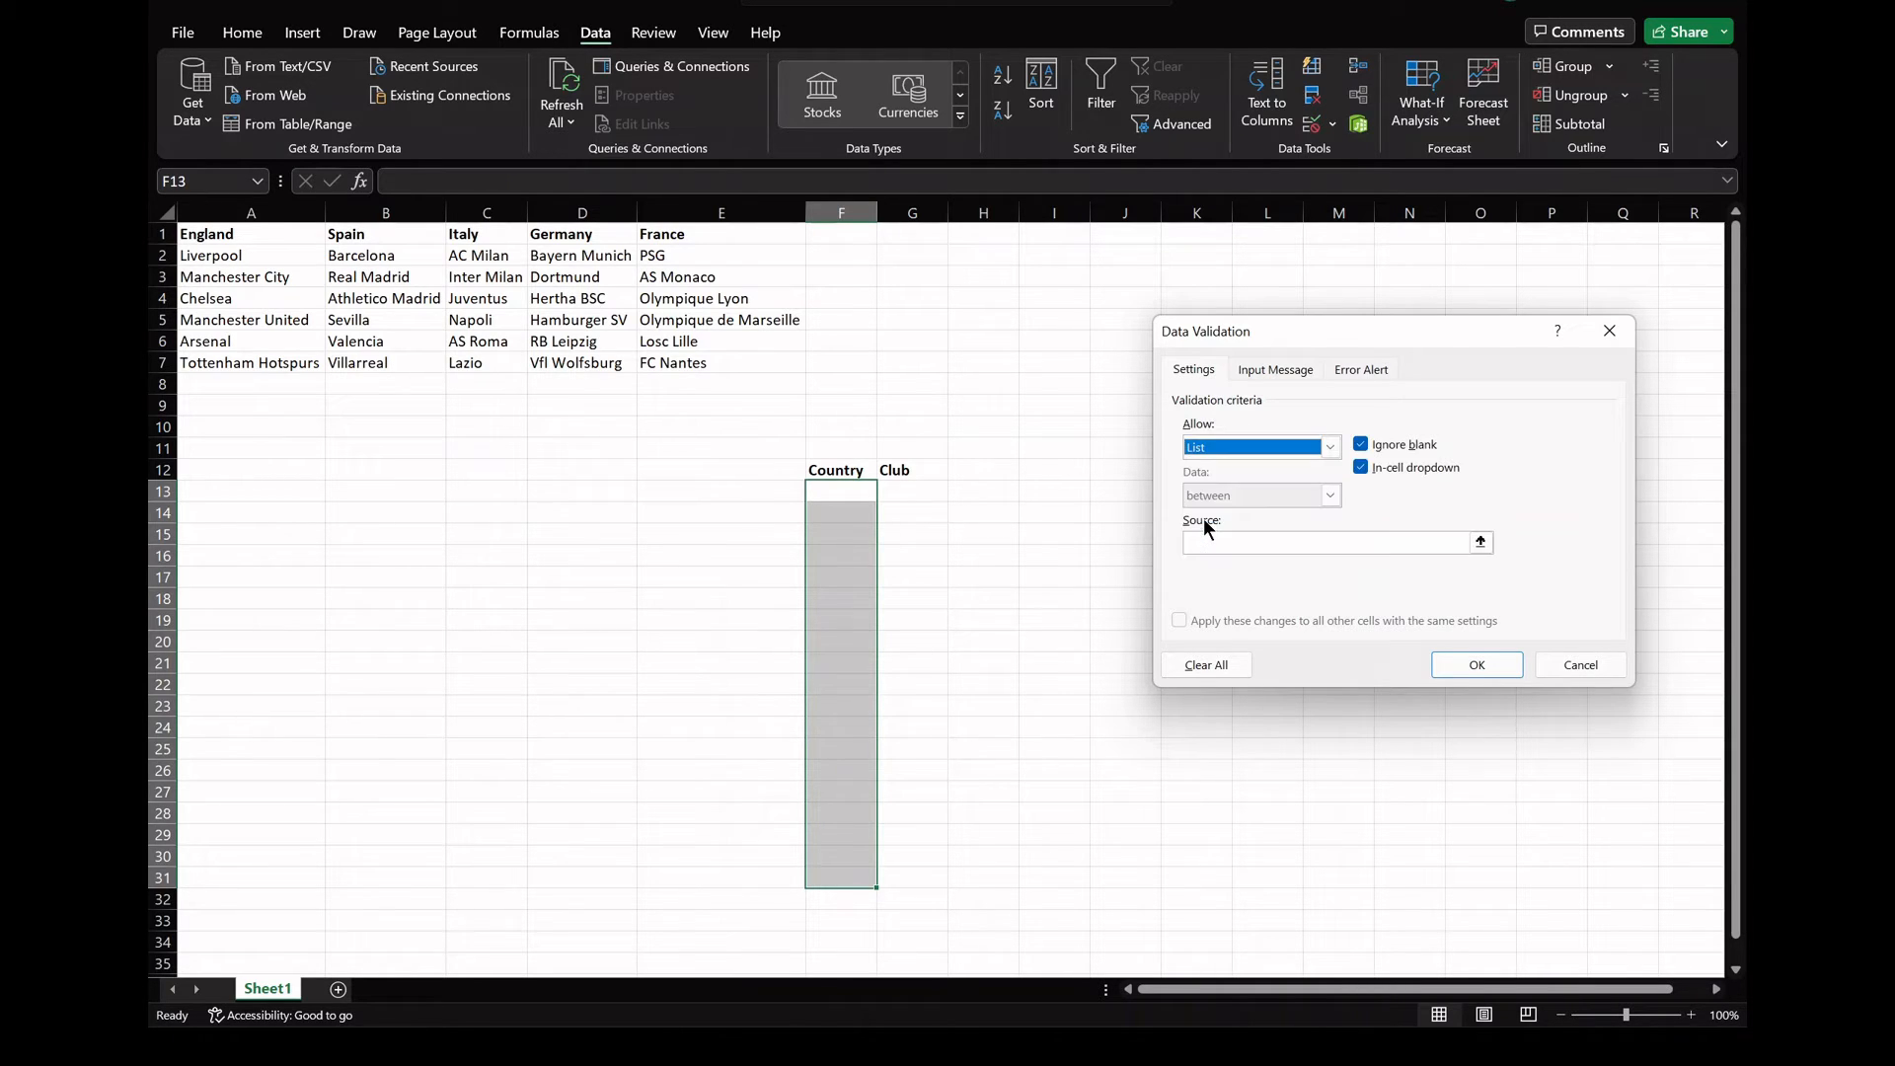
{"action": "left_click", "coordinate": [1480, 543]}
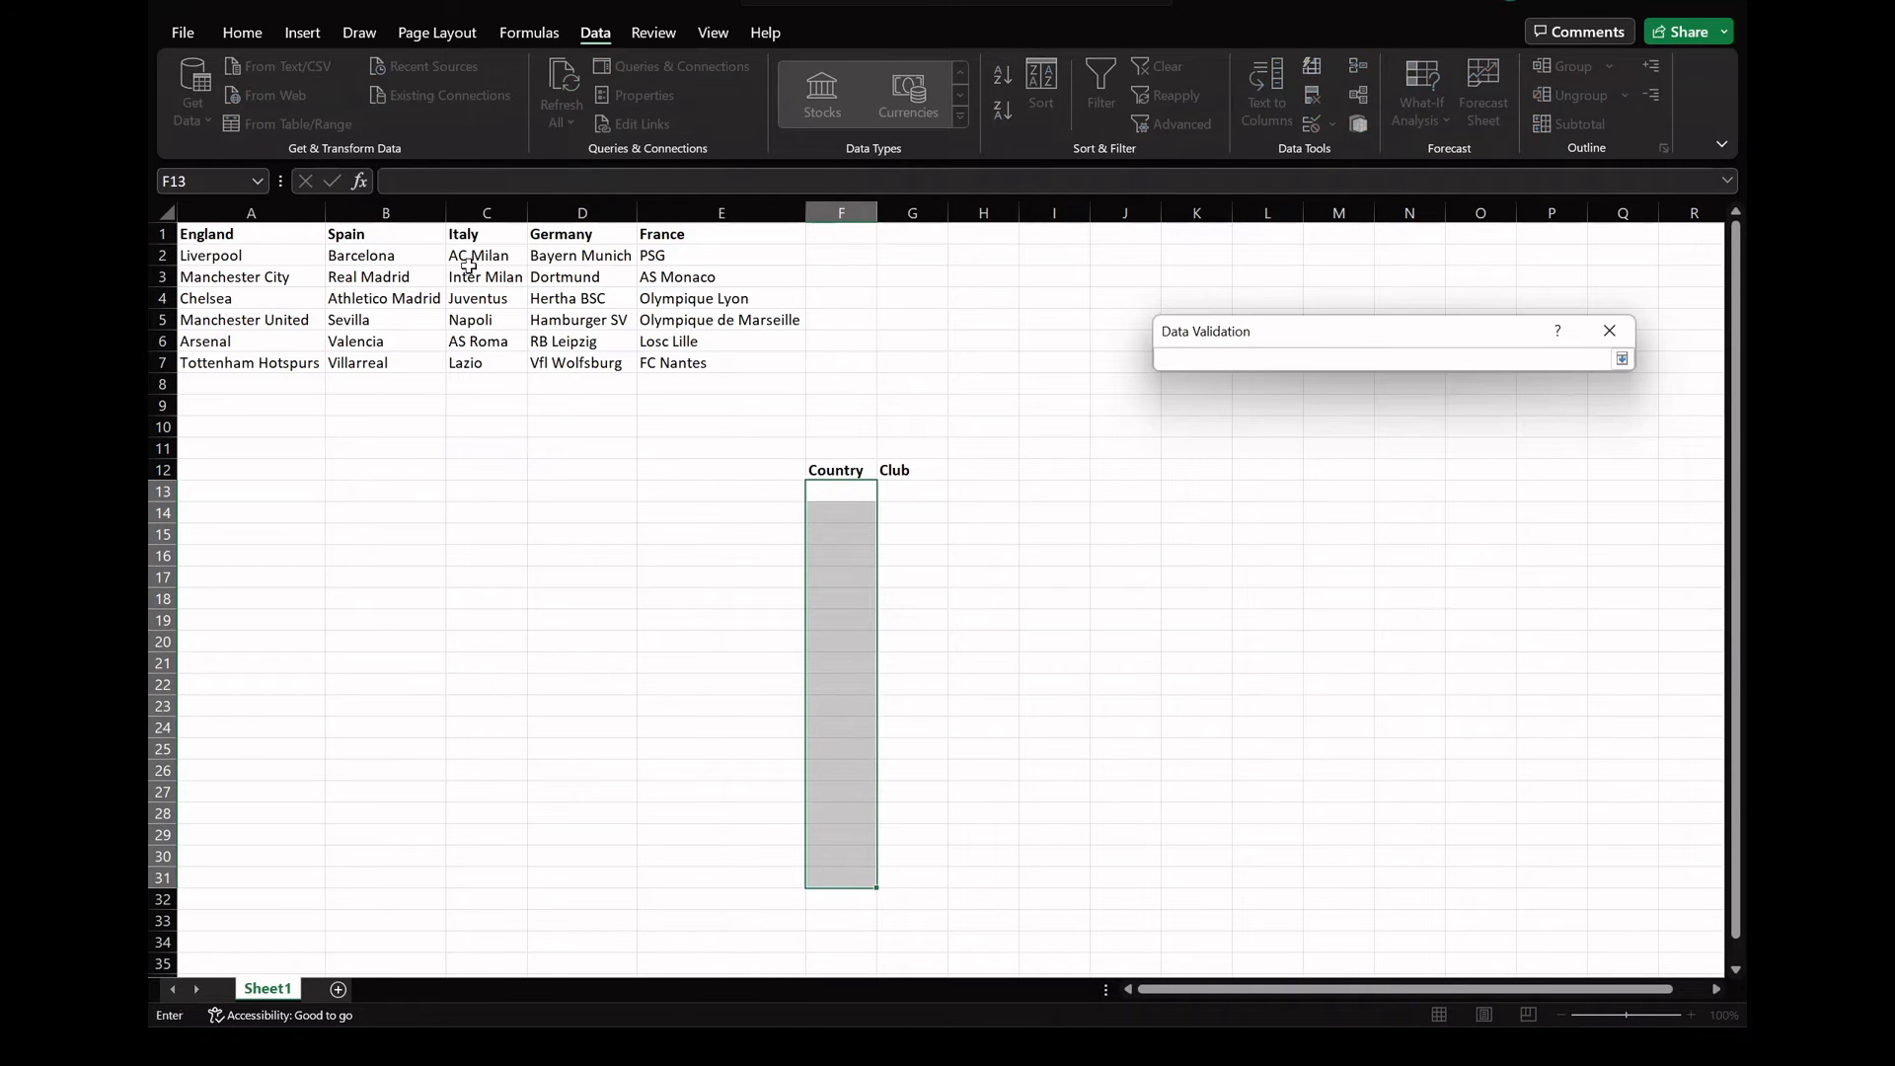
{"action": "left_click", "coordinate": [209, 235]}
{"action": "left_click_drag", "start_coordinate": [209, 235], "coordinate": [644, 242]}
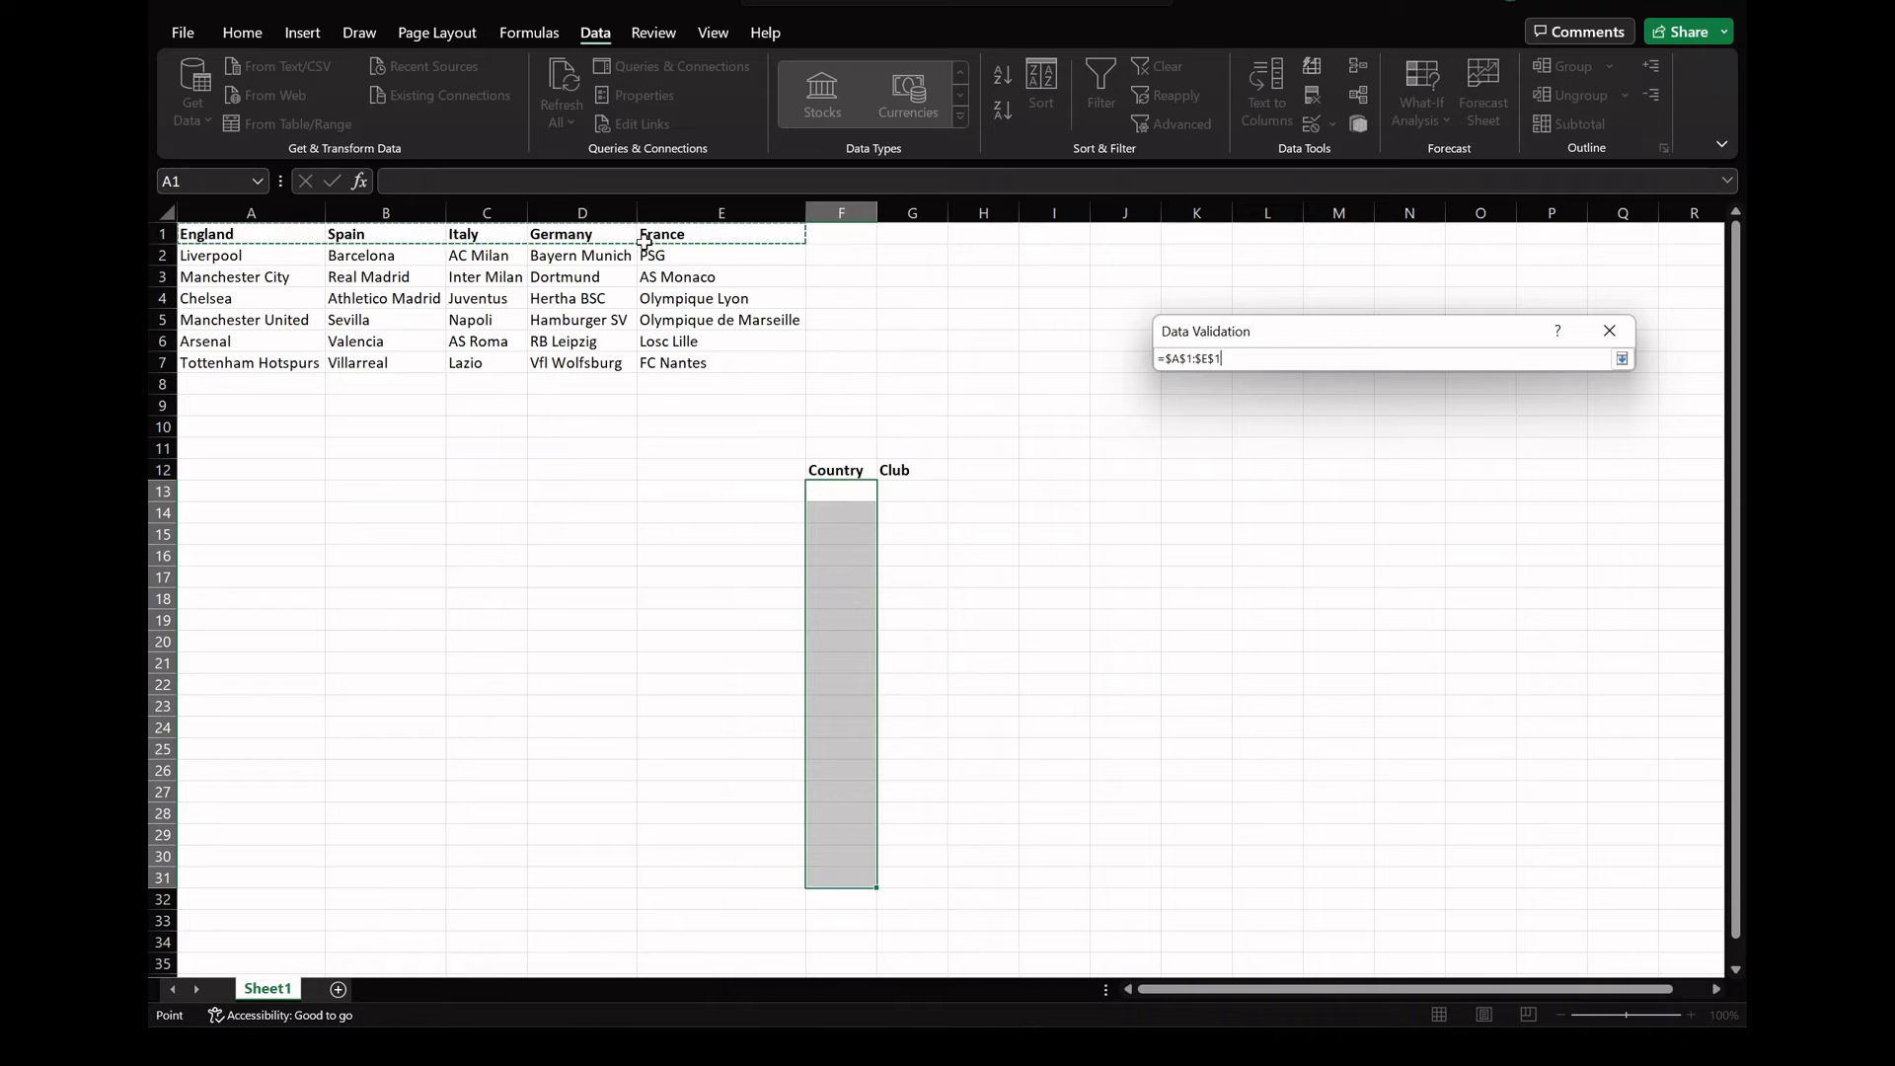
{"action": "key", "text": "Return"}
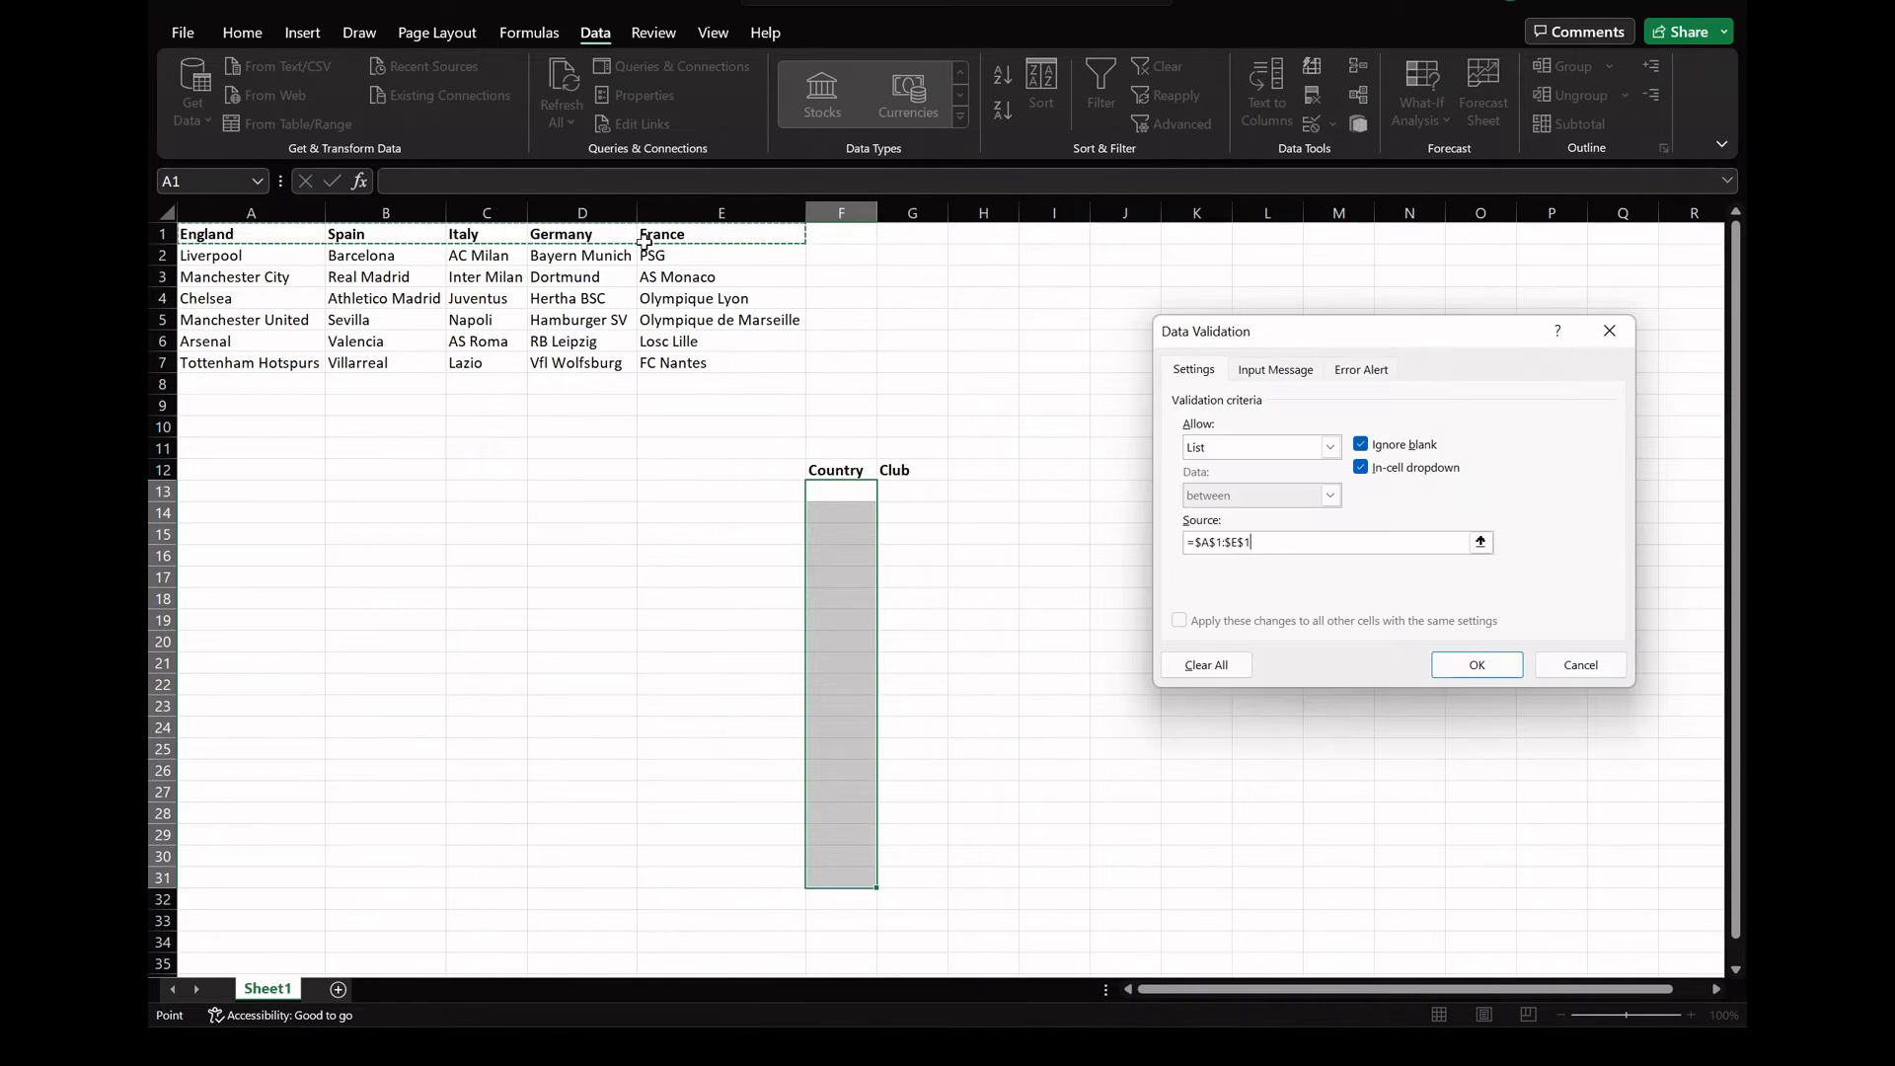
{"action": "left_click", "coordinate": [1459, 656]}
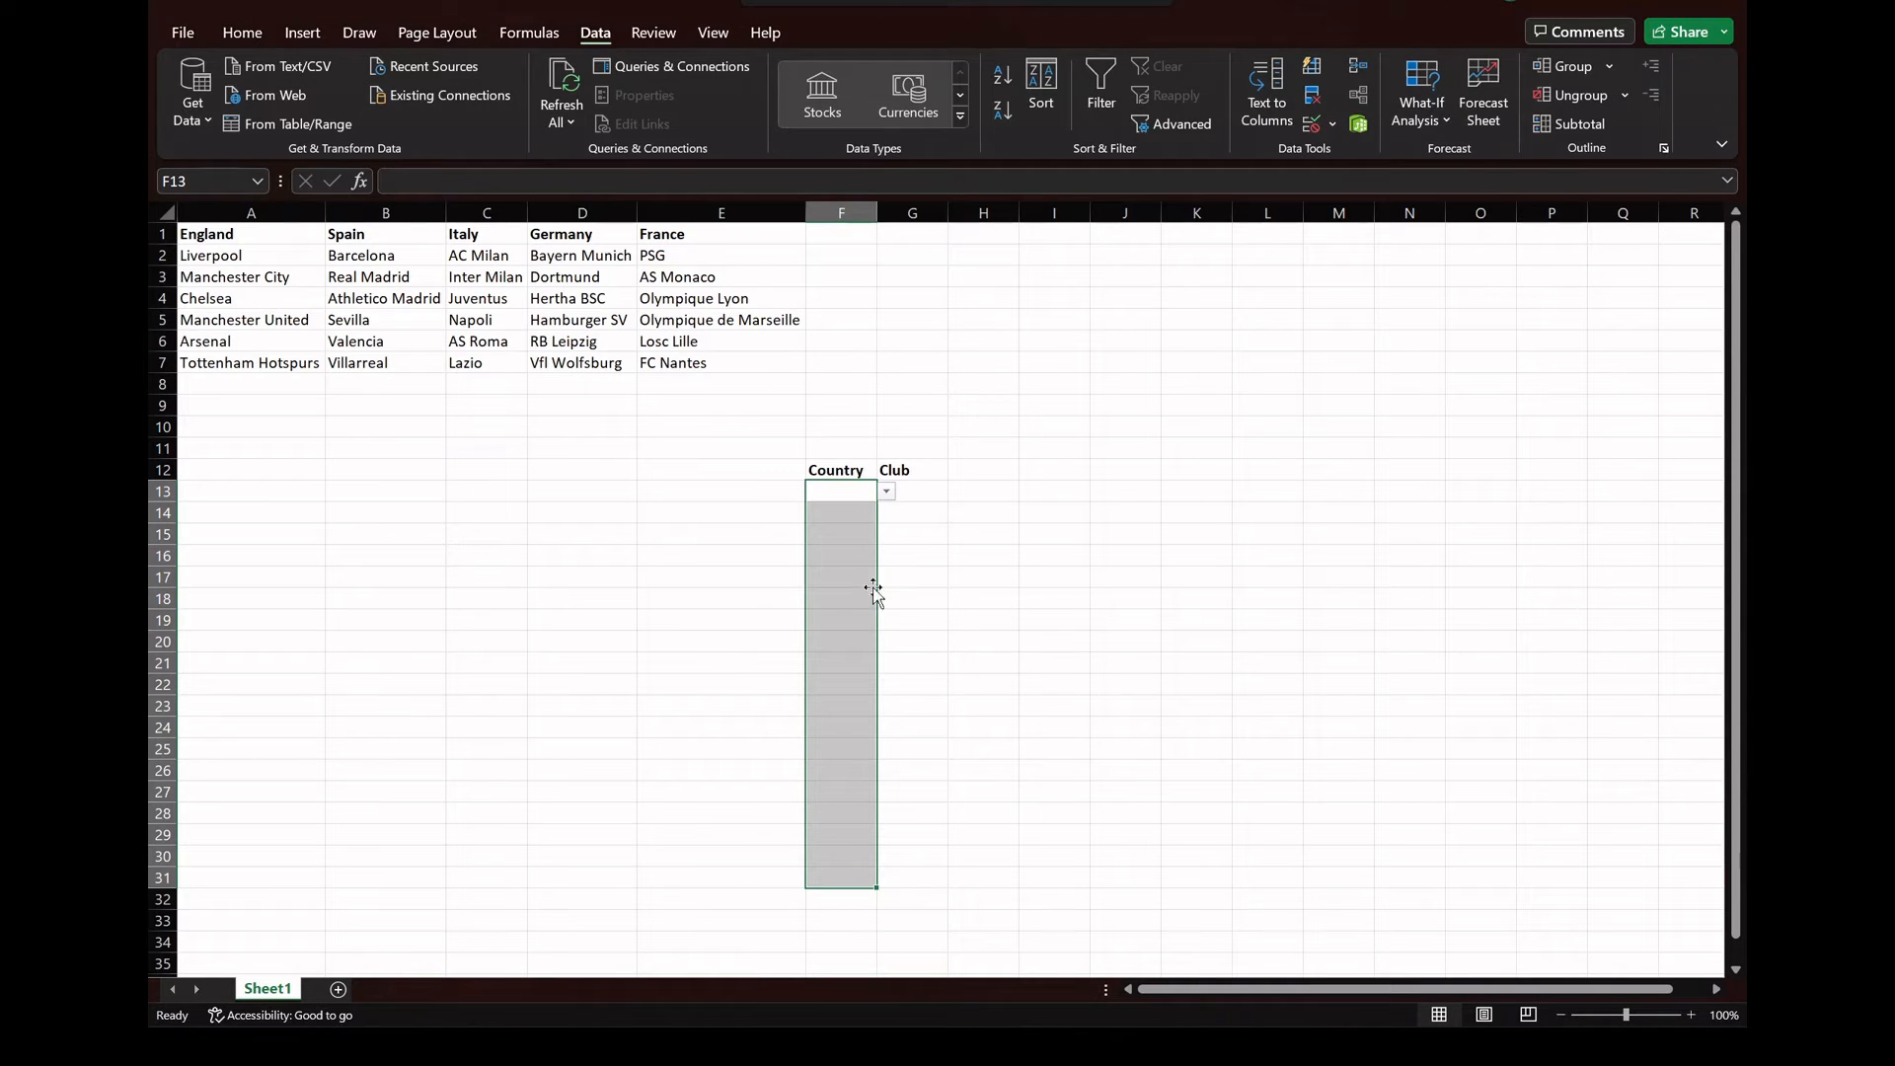
Pick England in F13 and Spain in F14 from the Country drop-down lists
{"action": "left_click", "coordinate": [1031, 492]}
{"action": "left_click", "coordinate": [855, 490]}
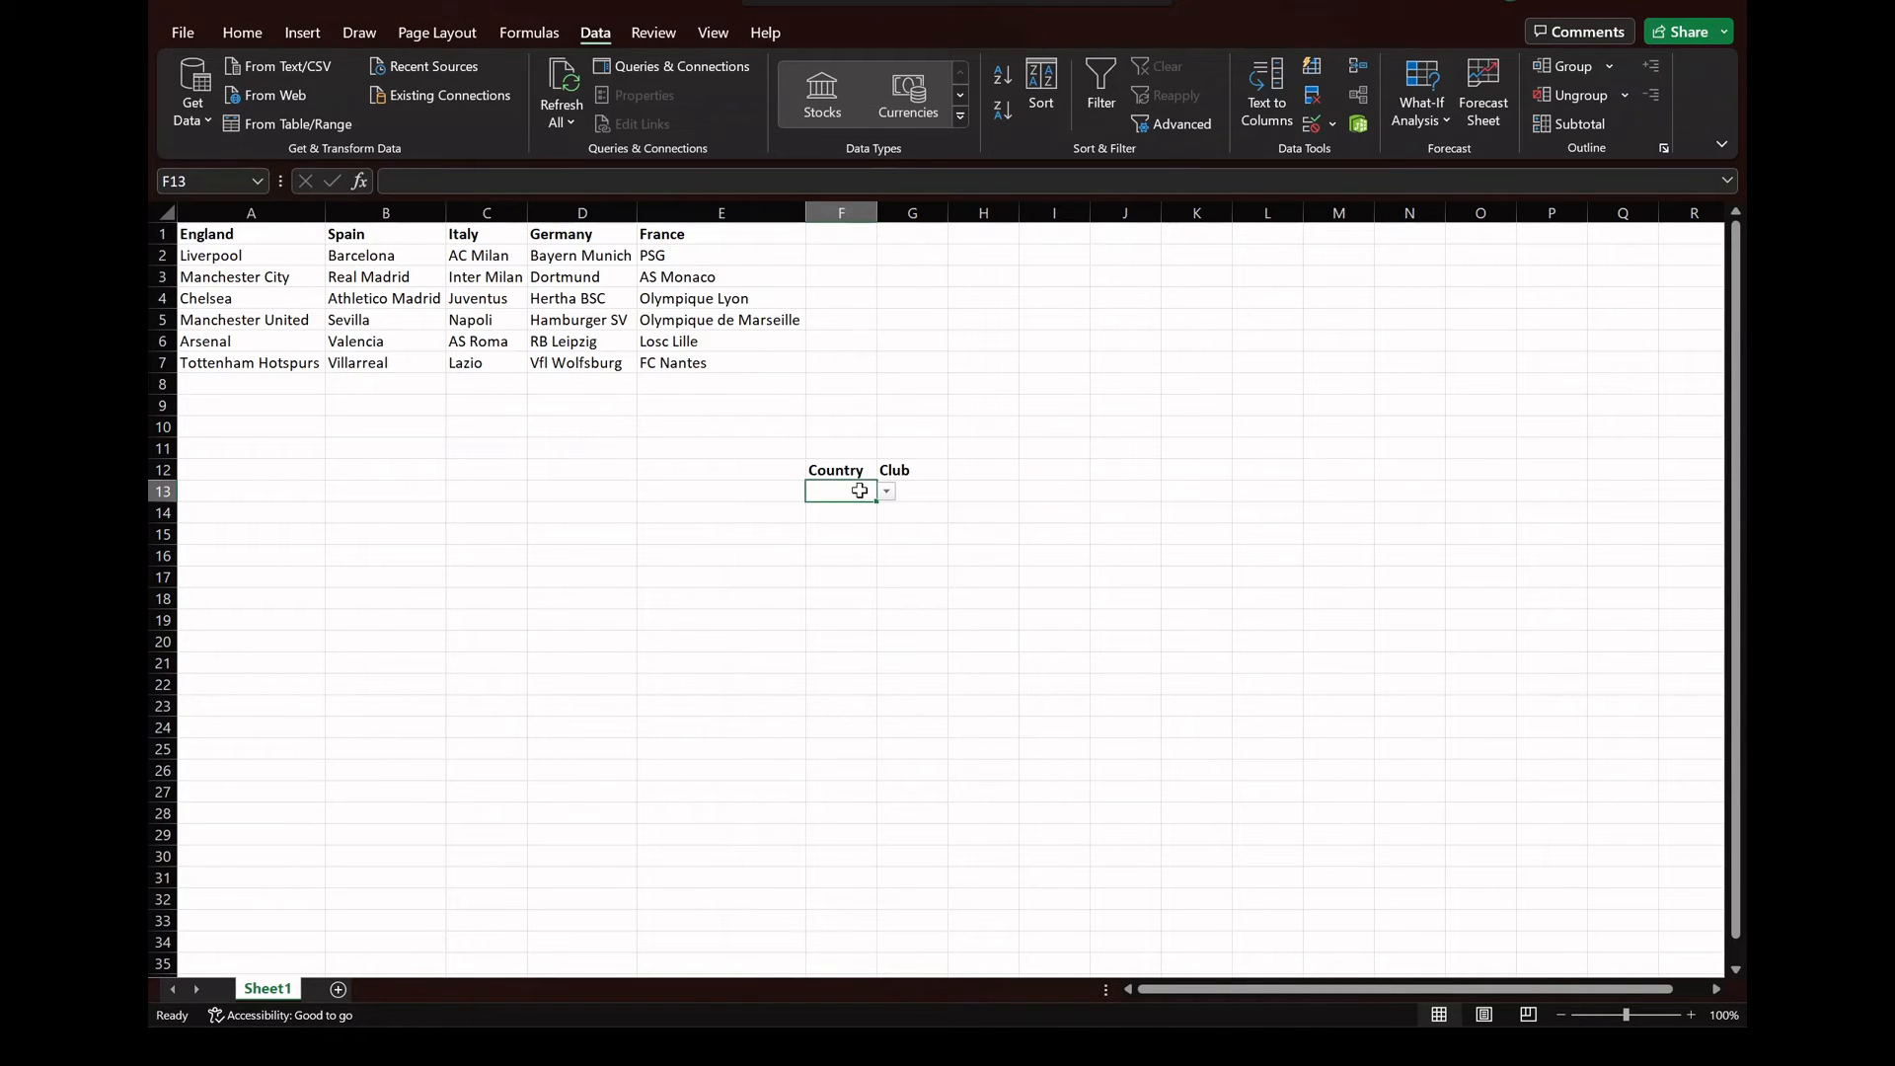
{"action": "left_click", "coordinate": [886, 492]}
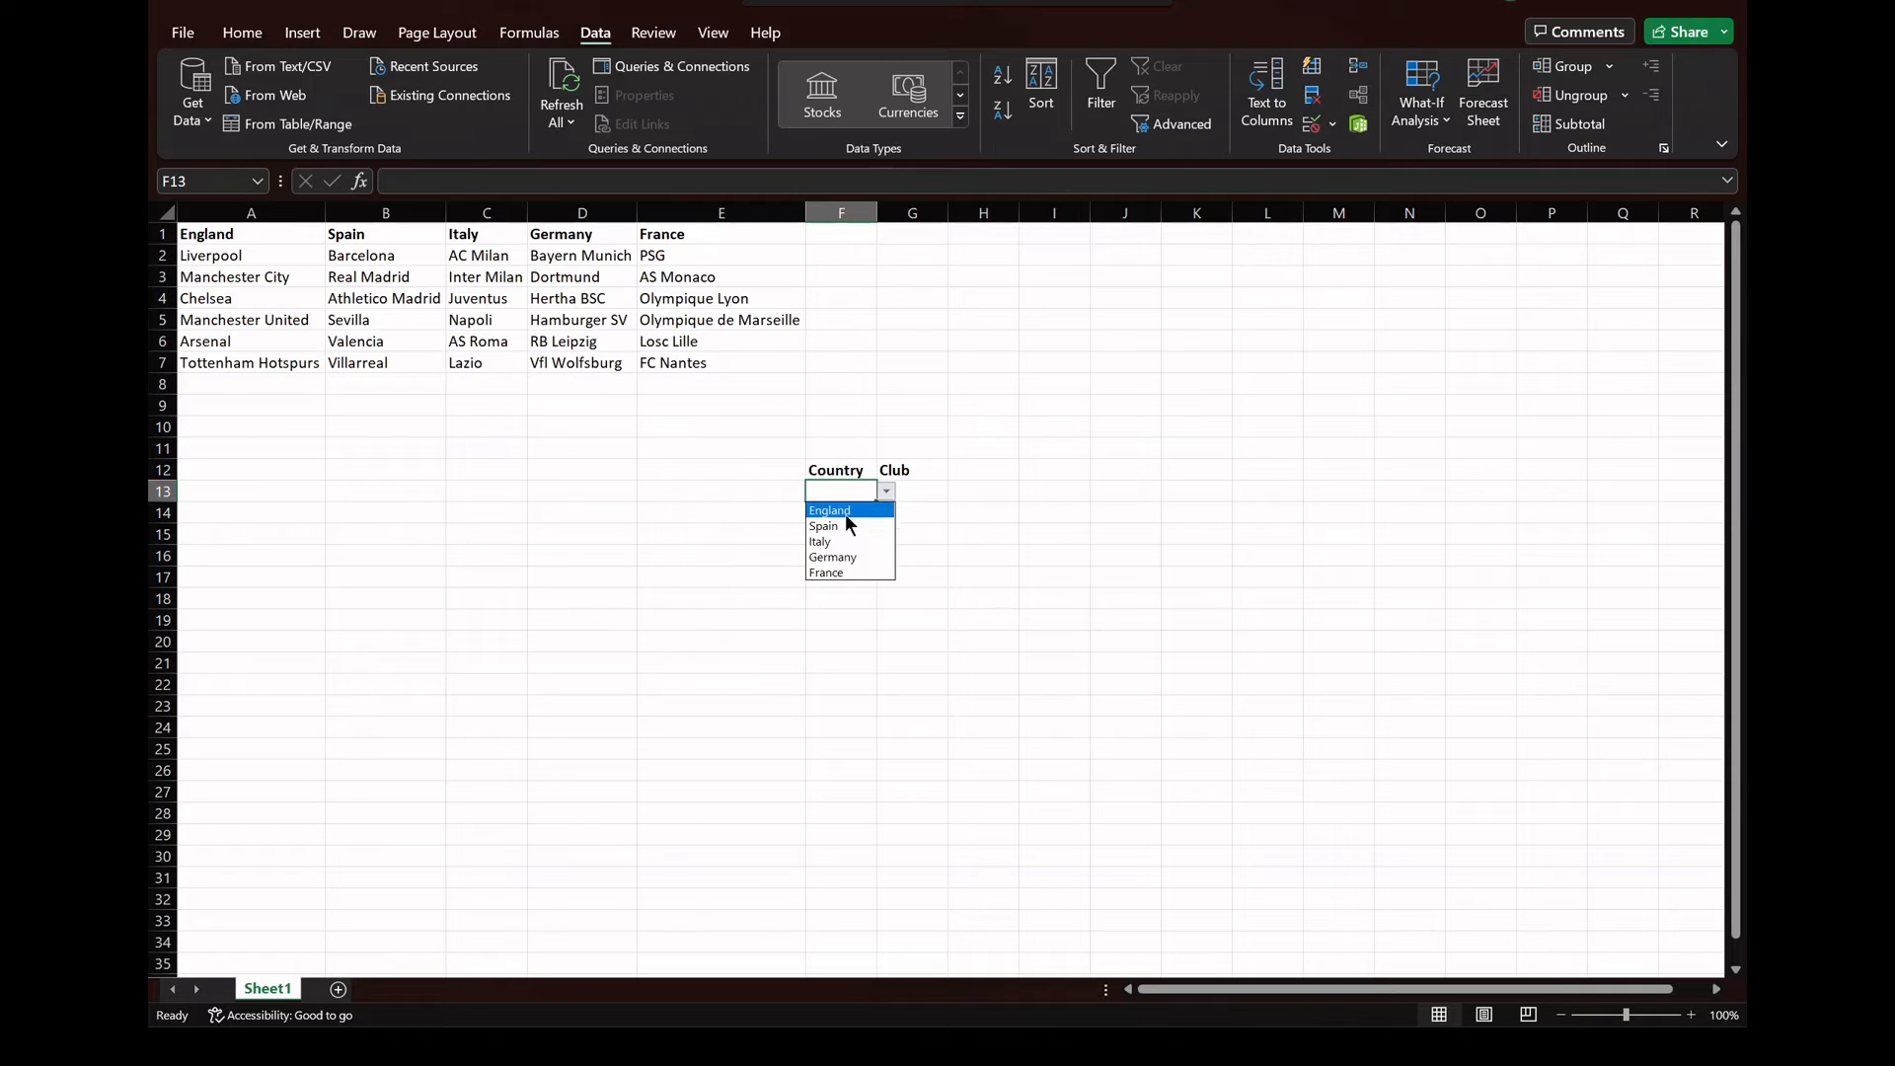
{"action": "left_click", "coordinate": [847, 511]}
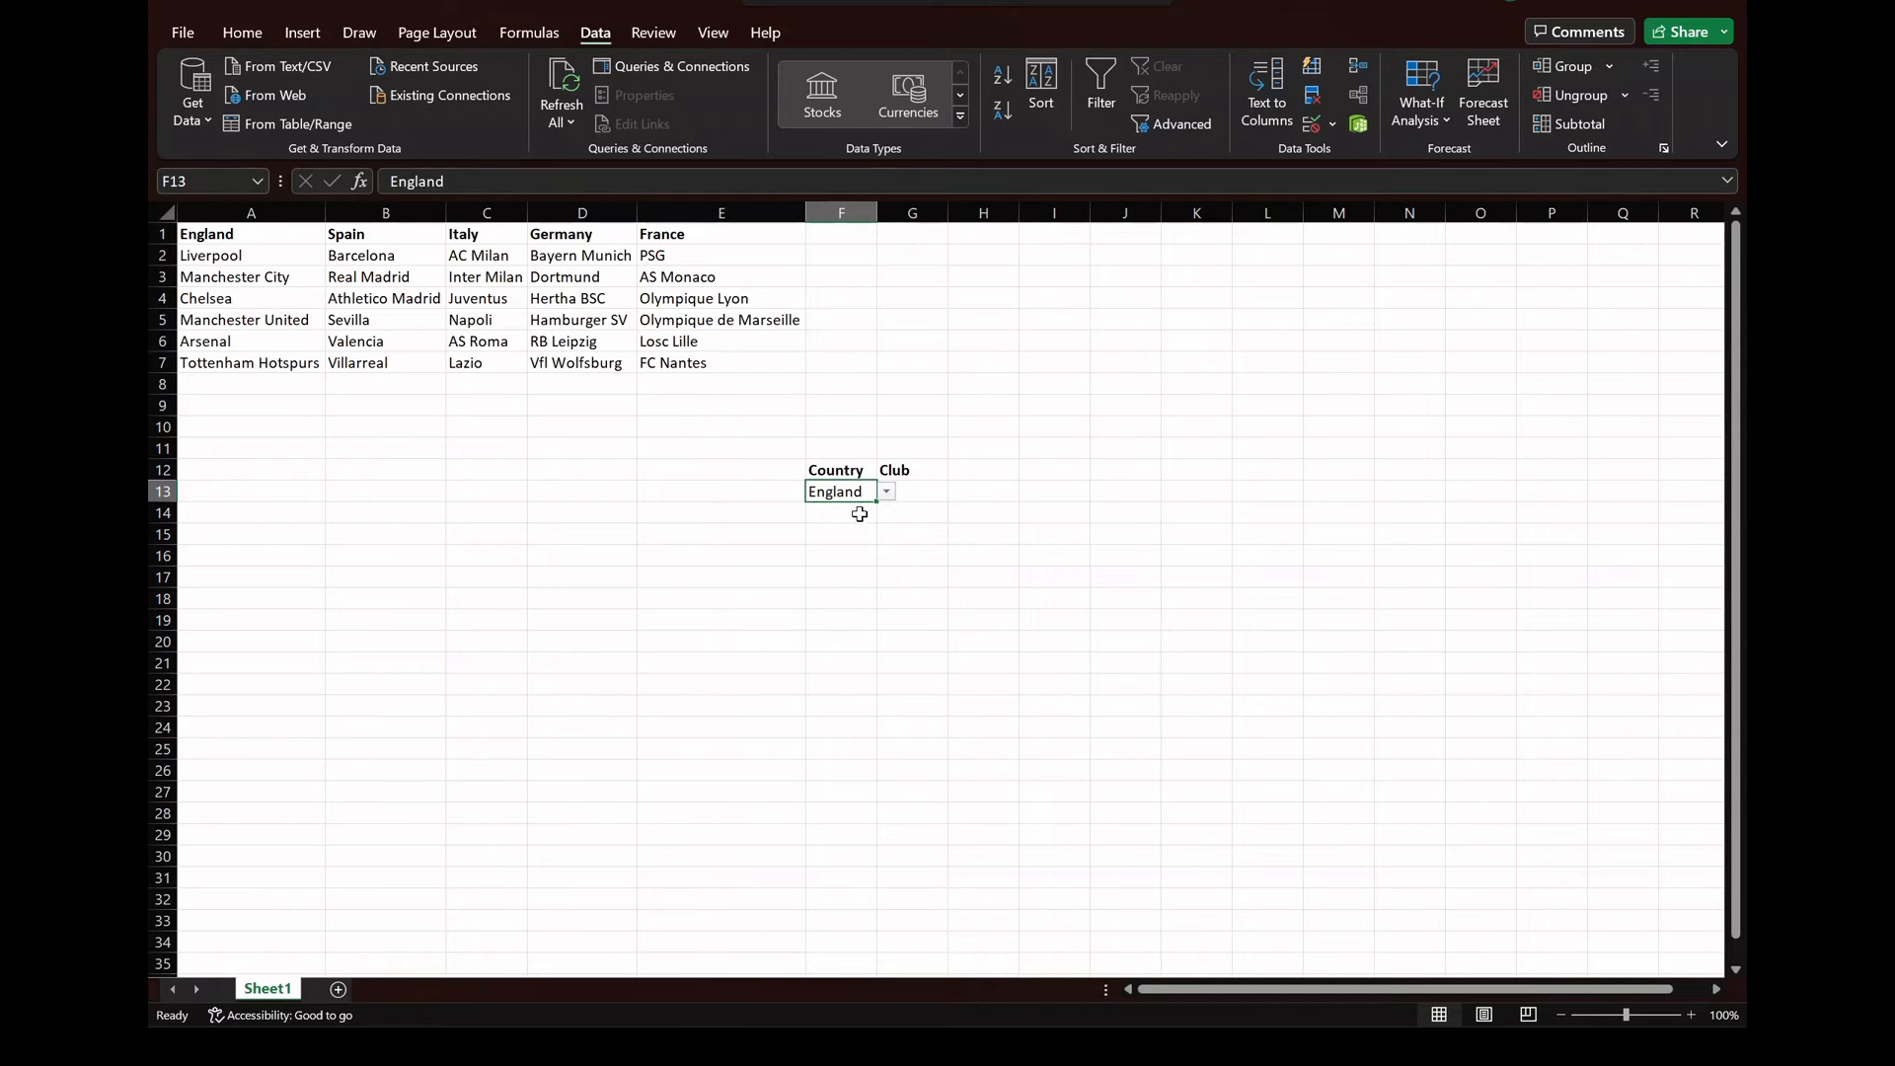
{"action": "left_click", "coordinate": [859, 513]}
{"action": "left_click", "coordinate": [886, 512]}
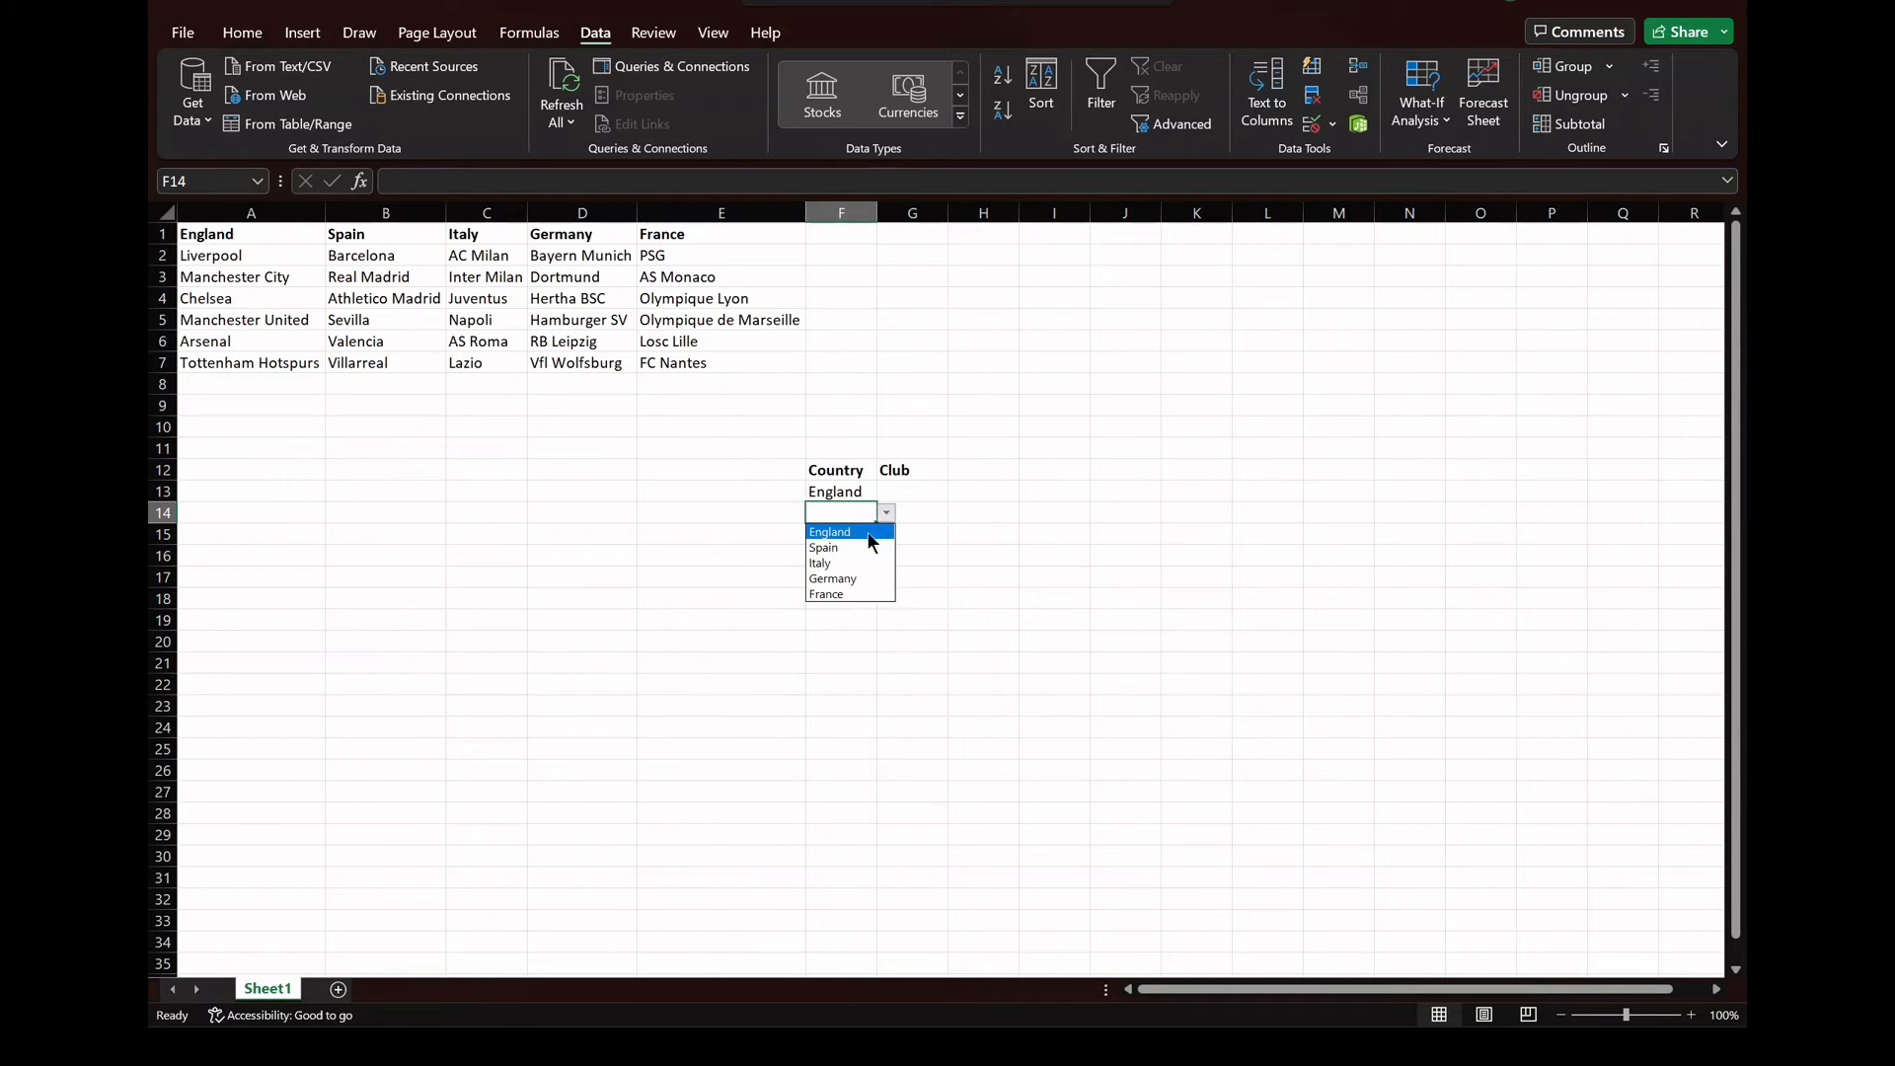
{"action": "left_click", "coordinate": [862, 549]}
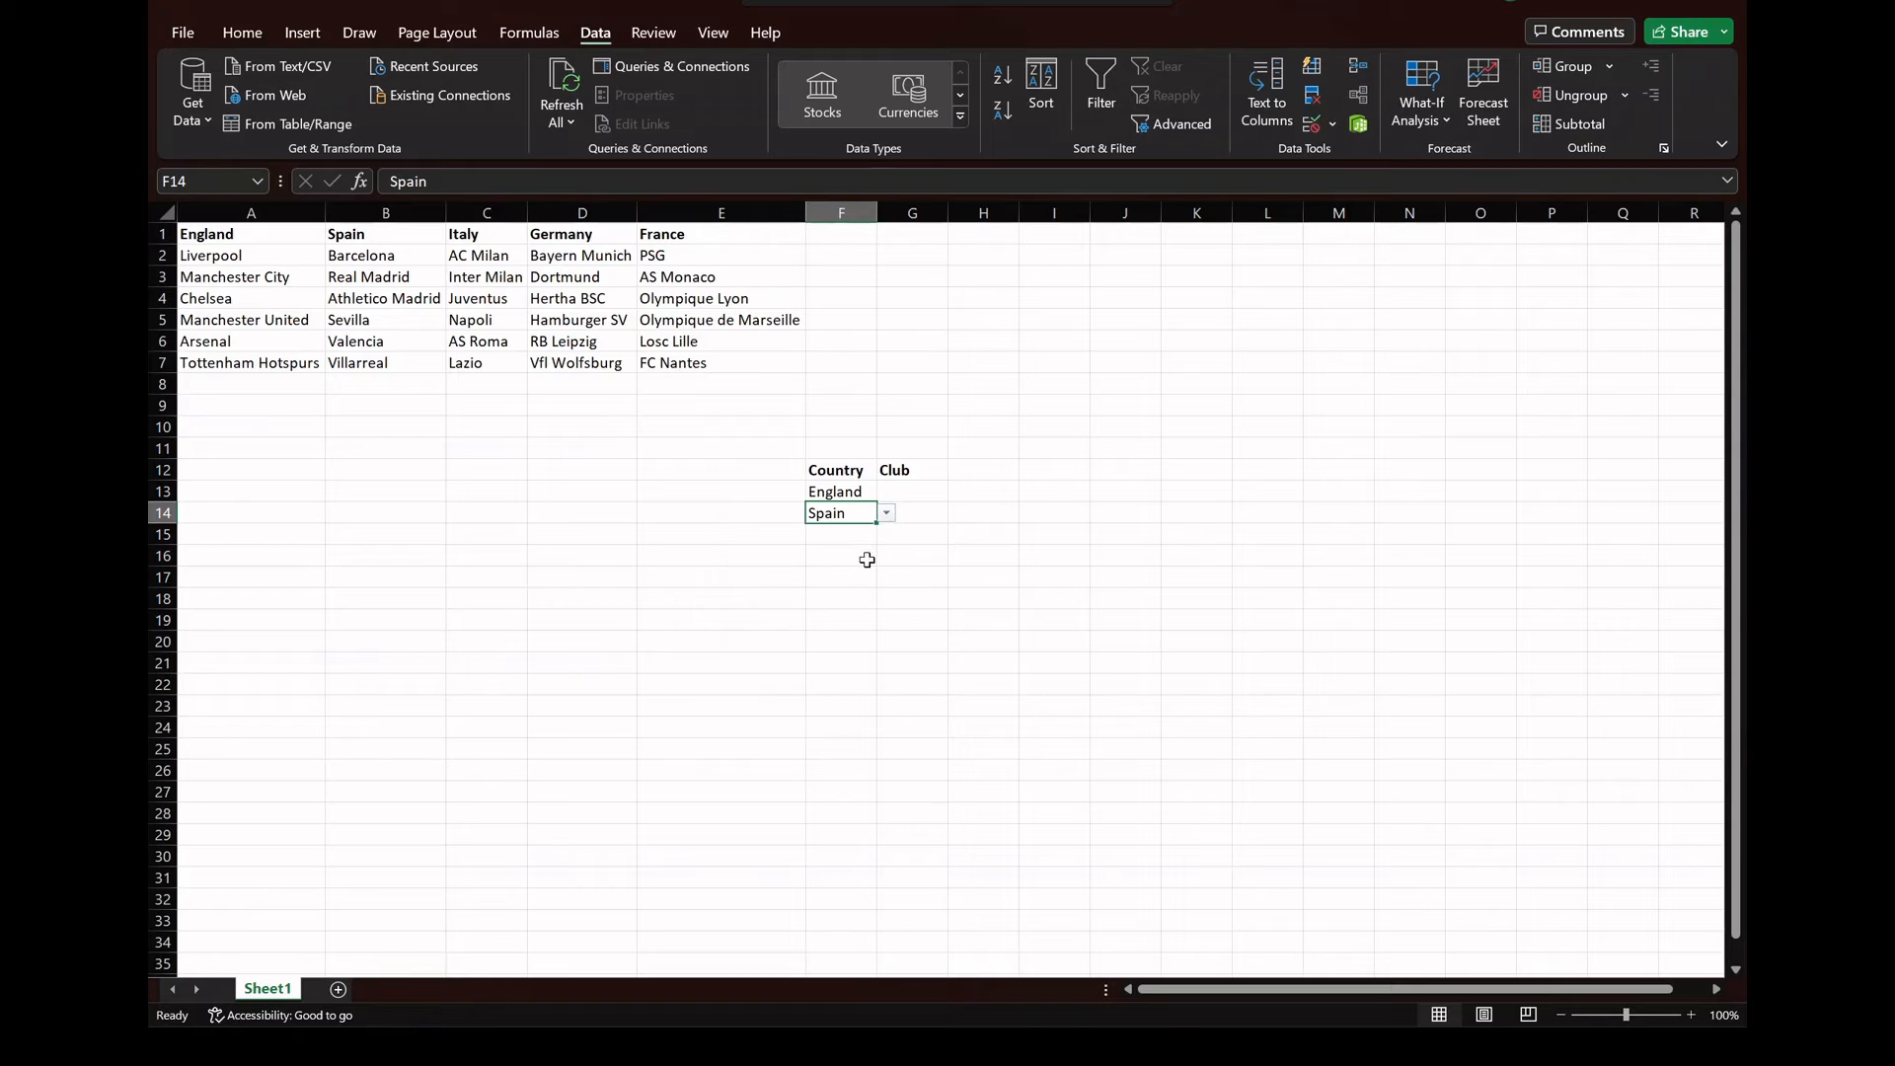
{"action": "left_click", "coordinate": [886, 512]}
{"action": "key", "text": "Escape"}
{"action": "left_click_drag", "start_coordinate": [910, 490], "coordinate": [910, 896]}
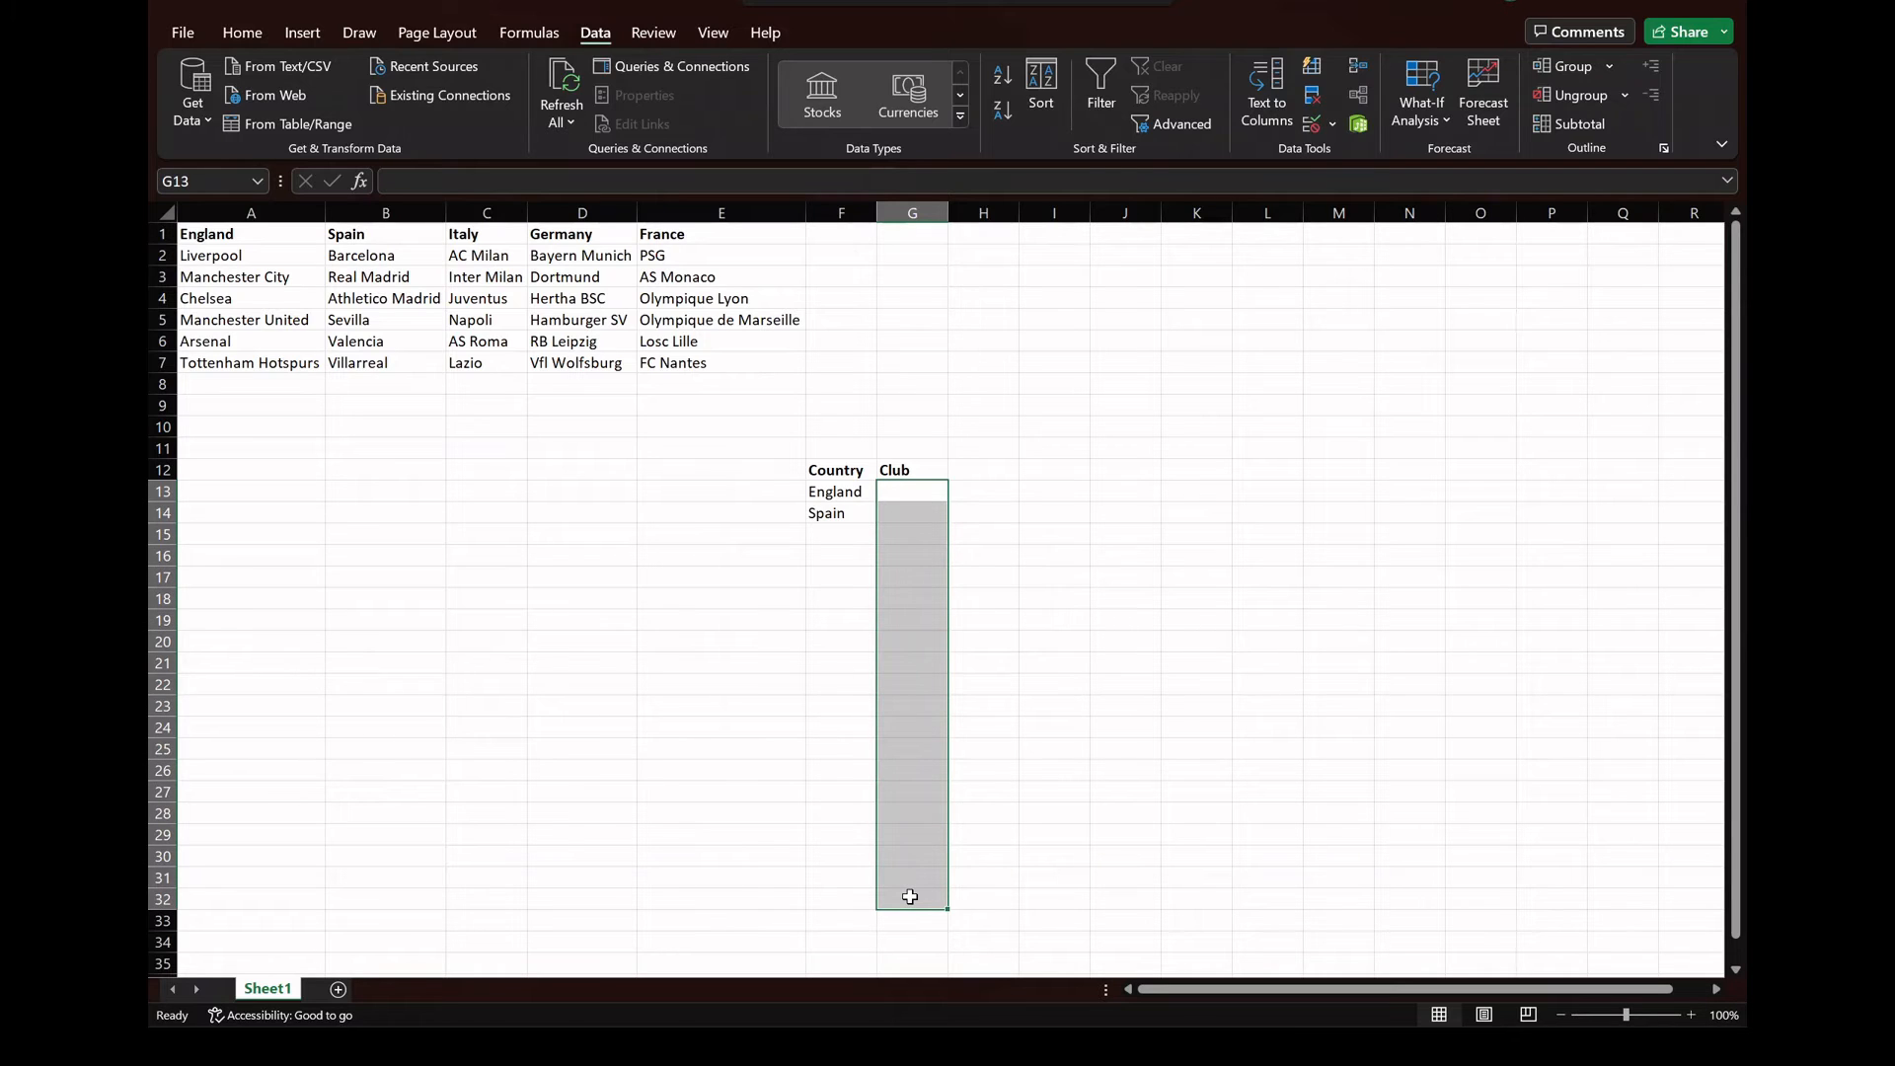
{"action": "left_click", "coordinate": [855, 493]}
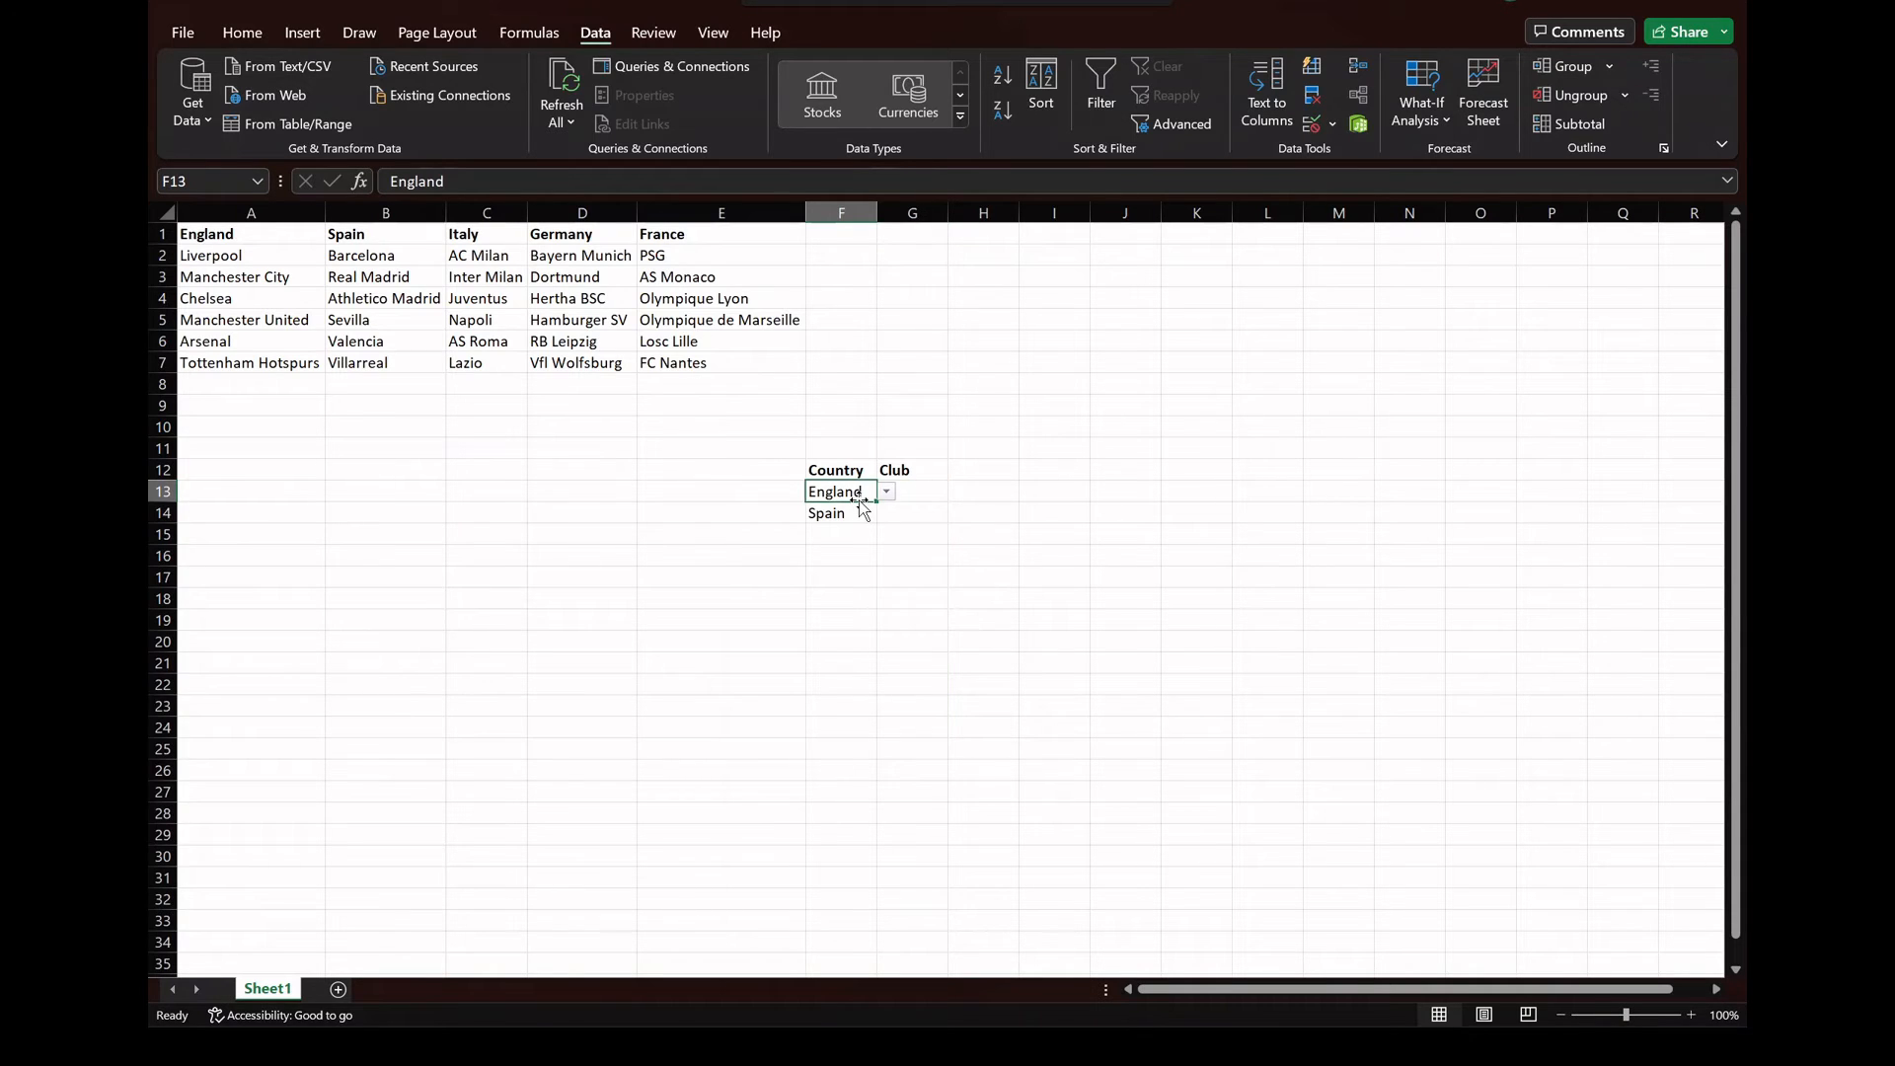
{"action": "left_click", "coordinate": [907, 493]}
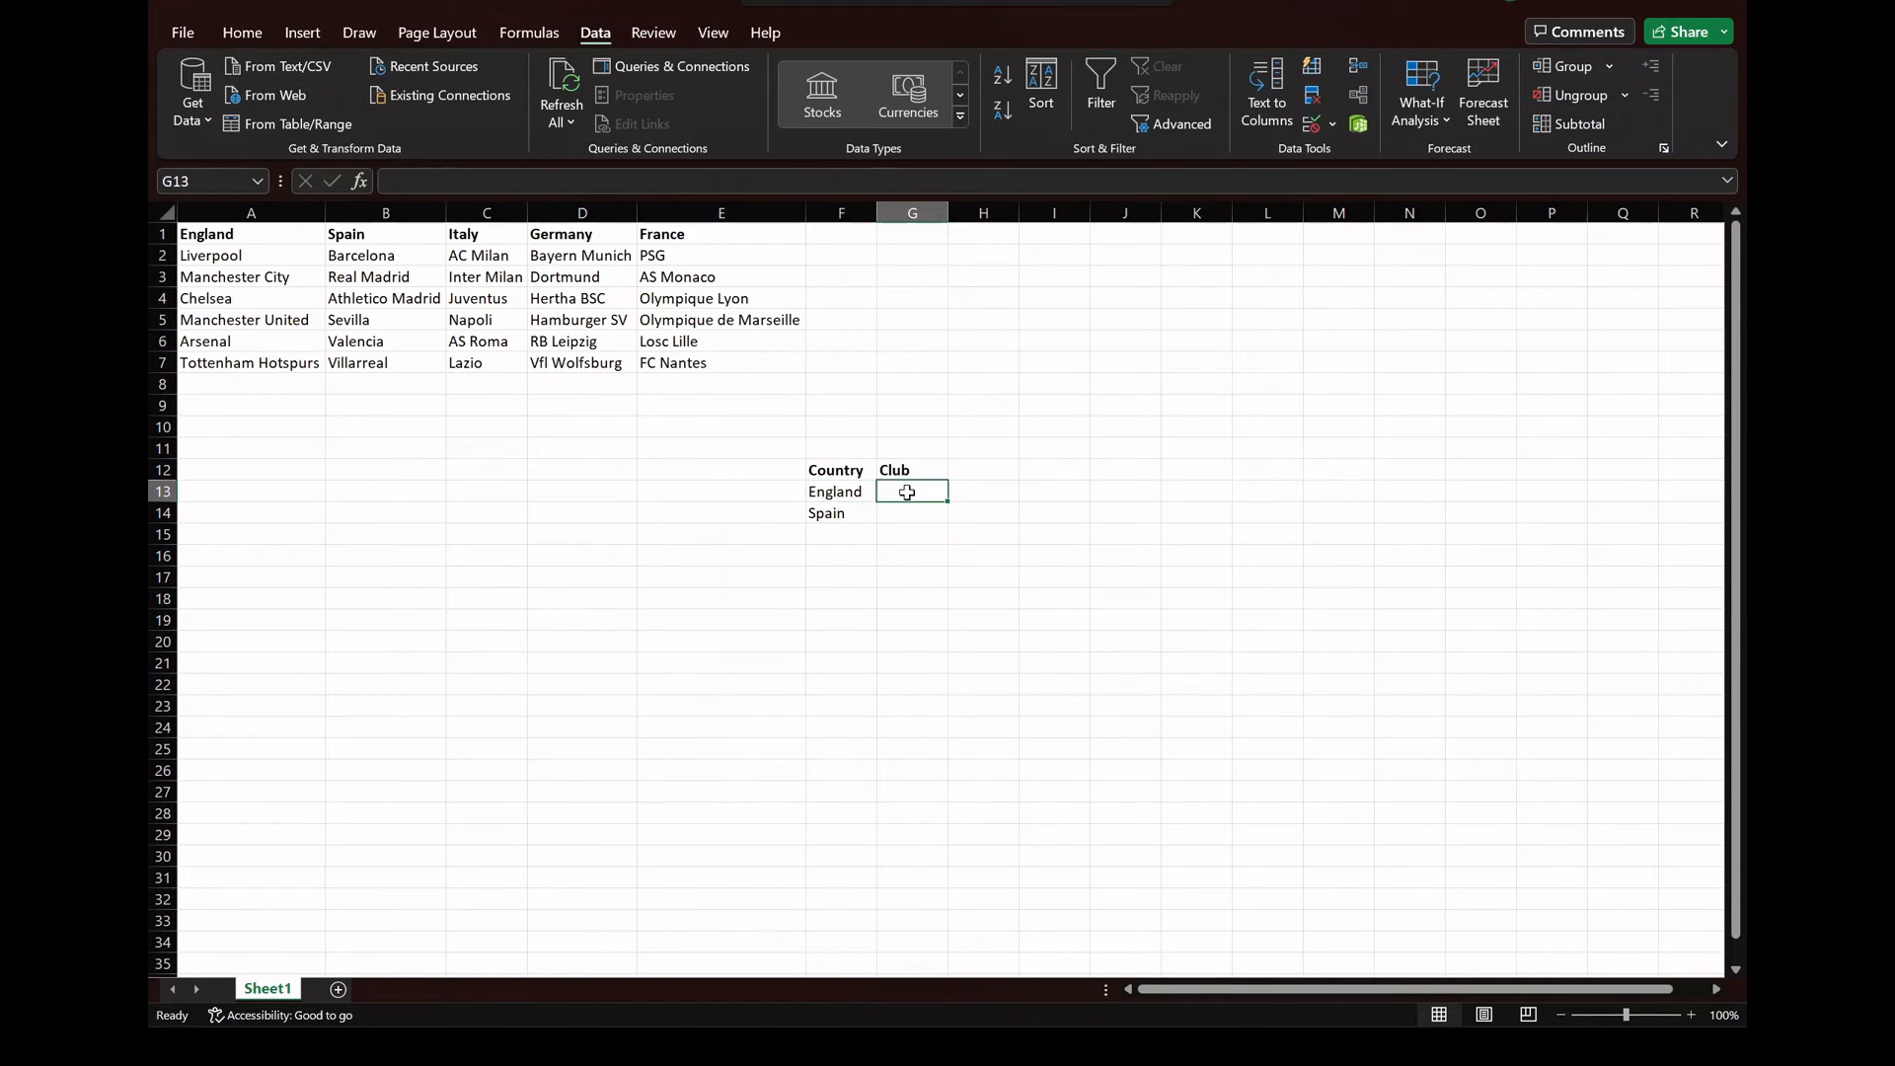
{"action": "left_click", "coordinate": [260, 256]}
{"action": "left_click_drag", "start_coordinate": [261, 256], "coordinate": [296, 364]}
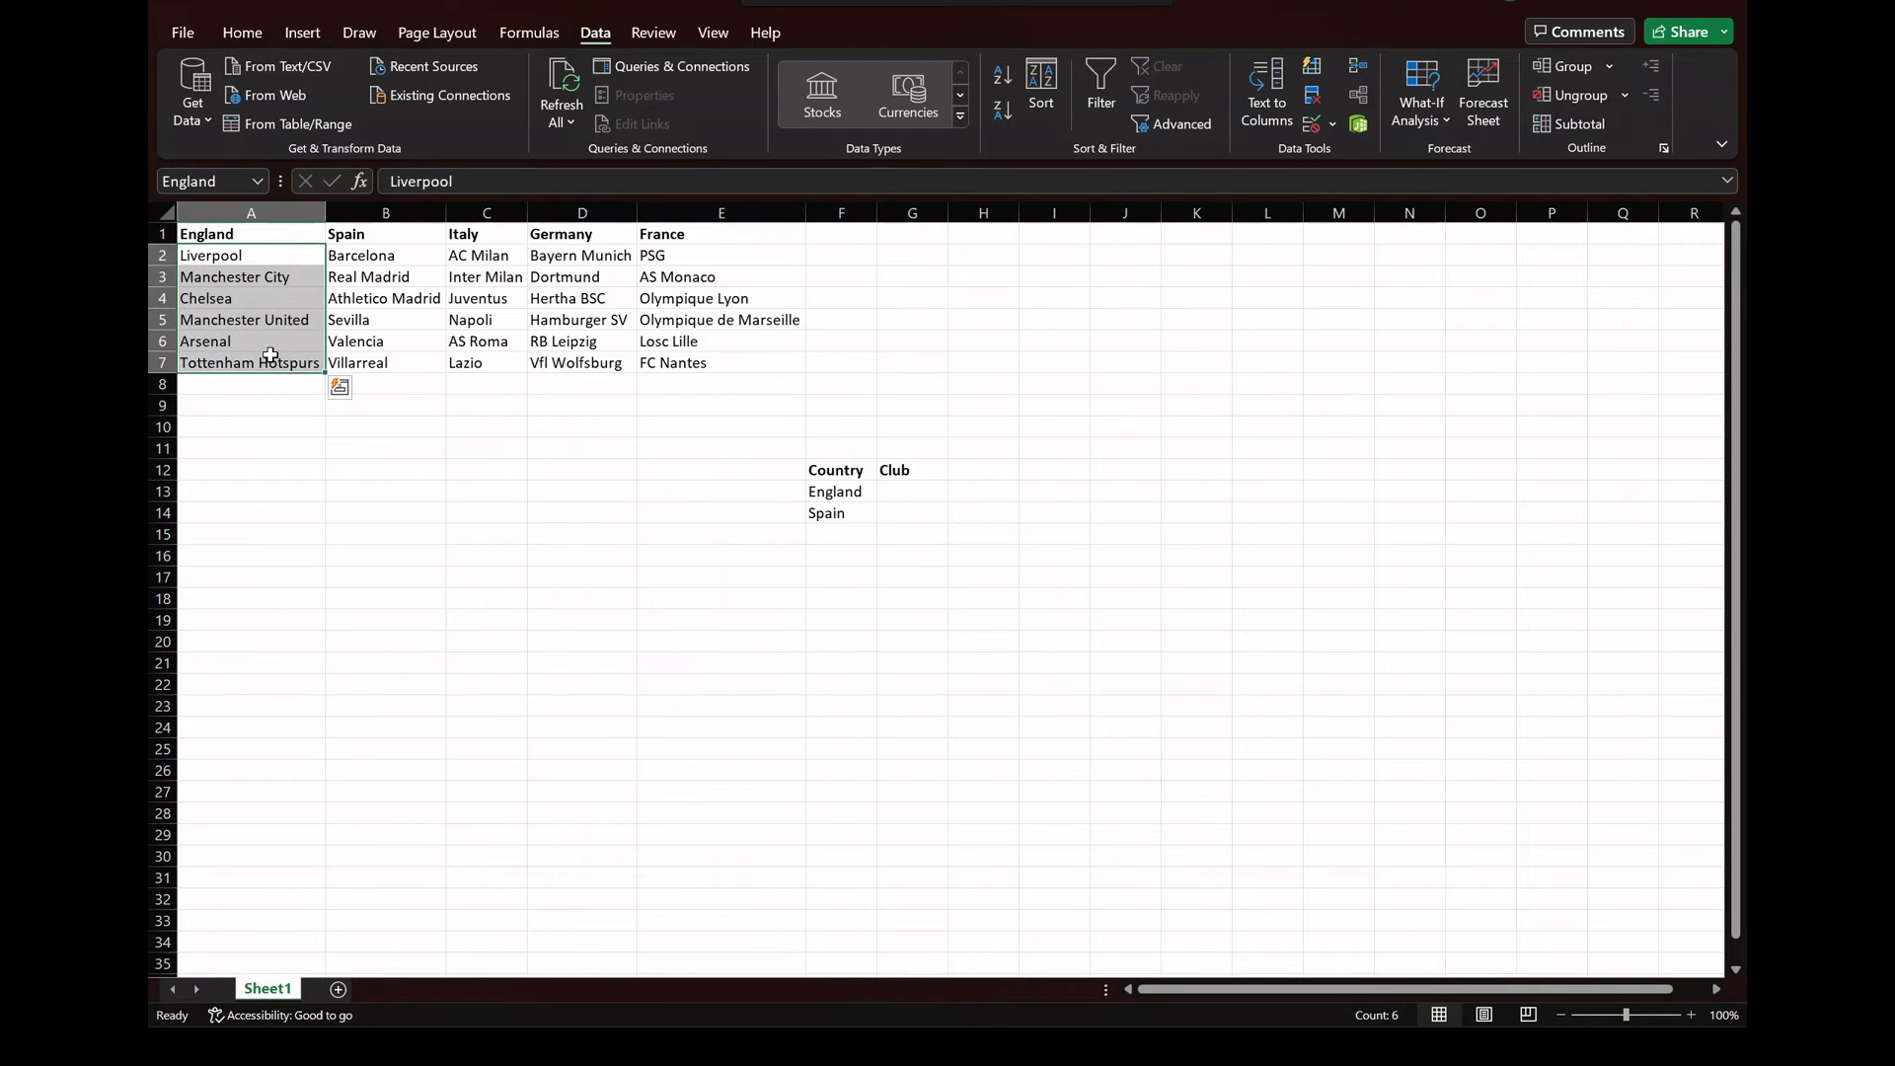
{"action": "left_click", "coordinate": [838, 511]}
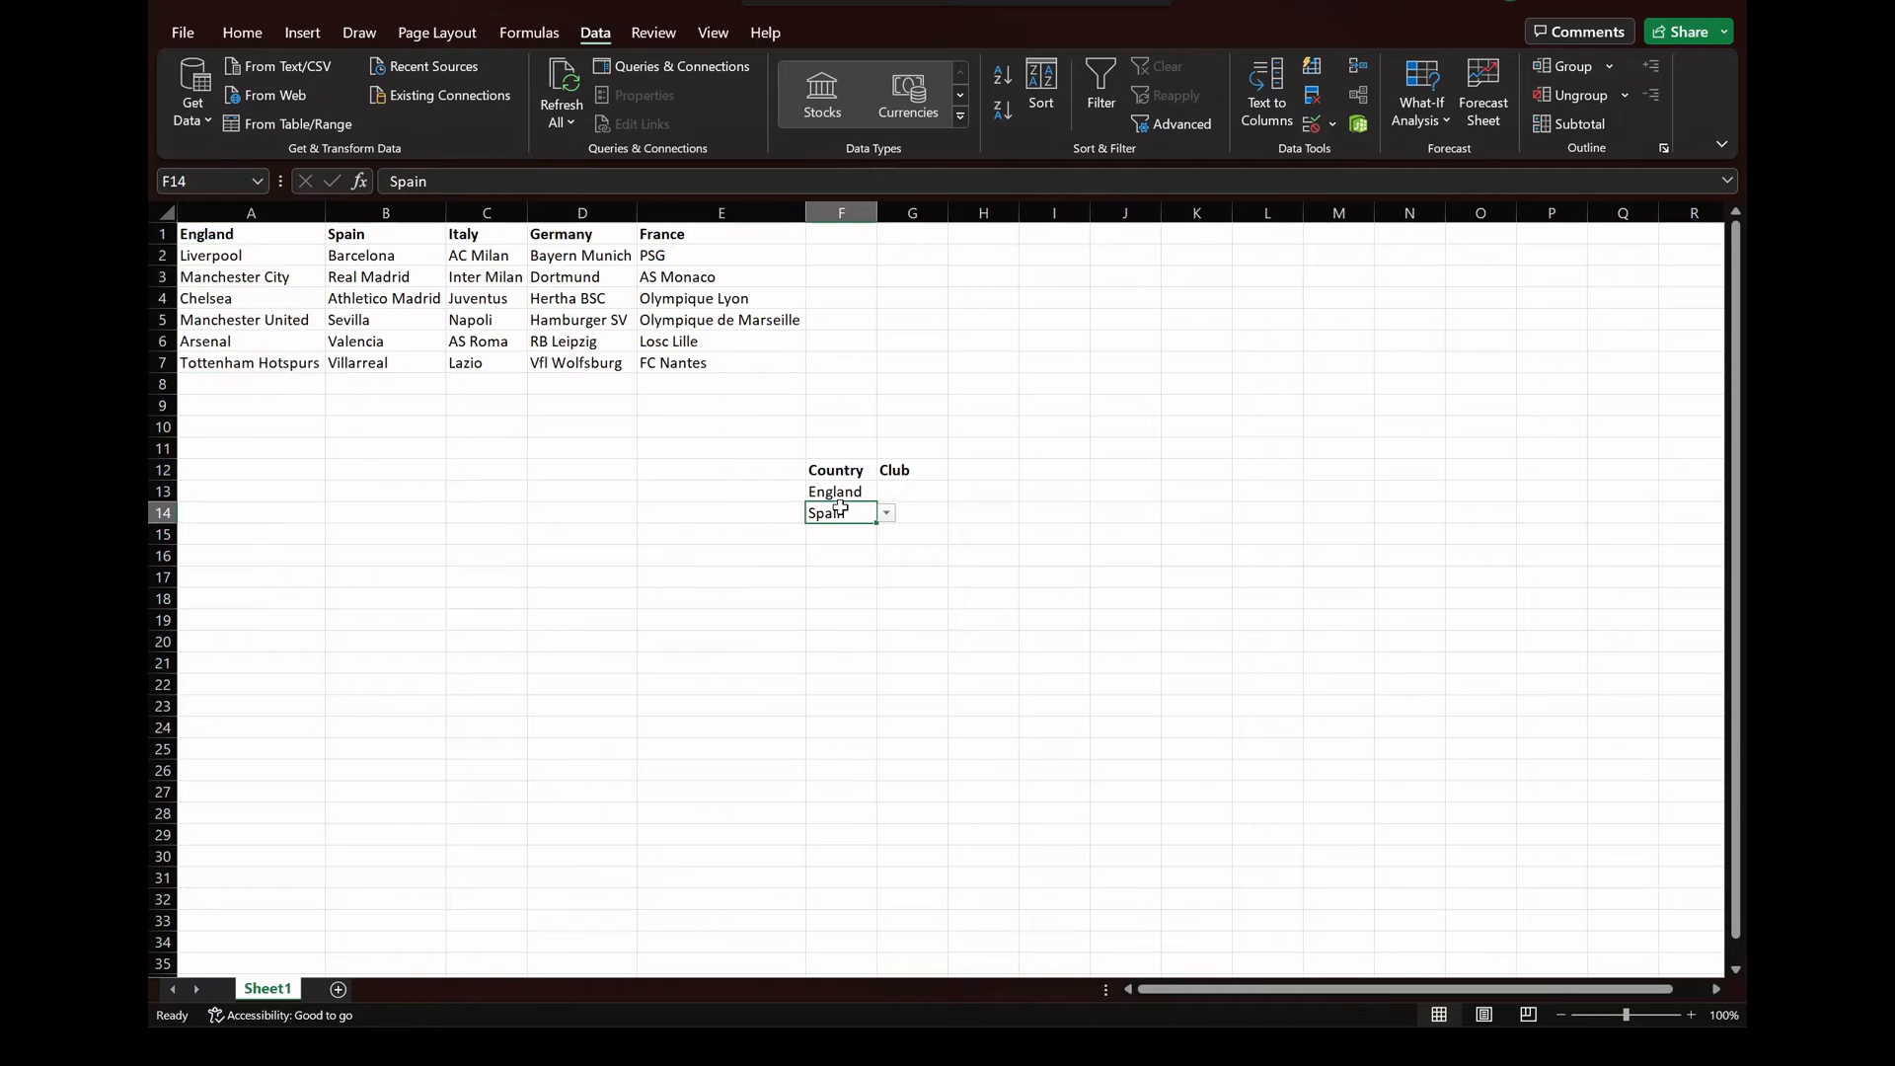
{"action": "left_click", "coordinate": [917, 509]}
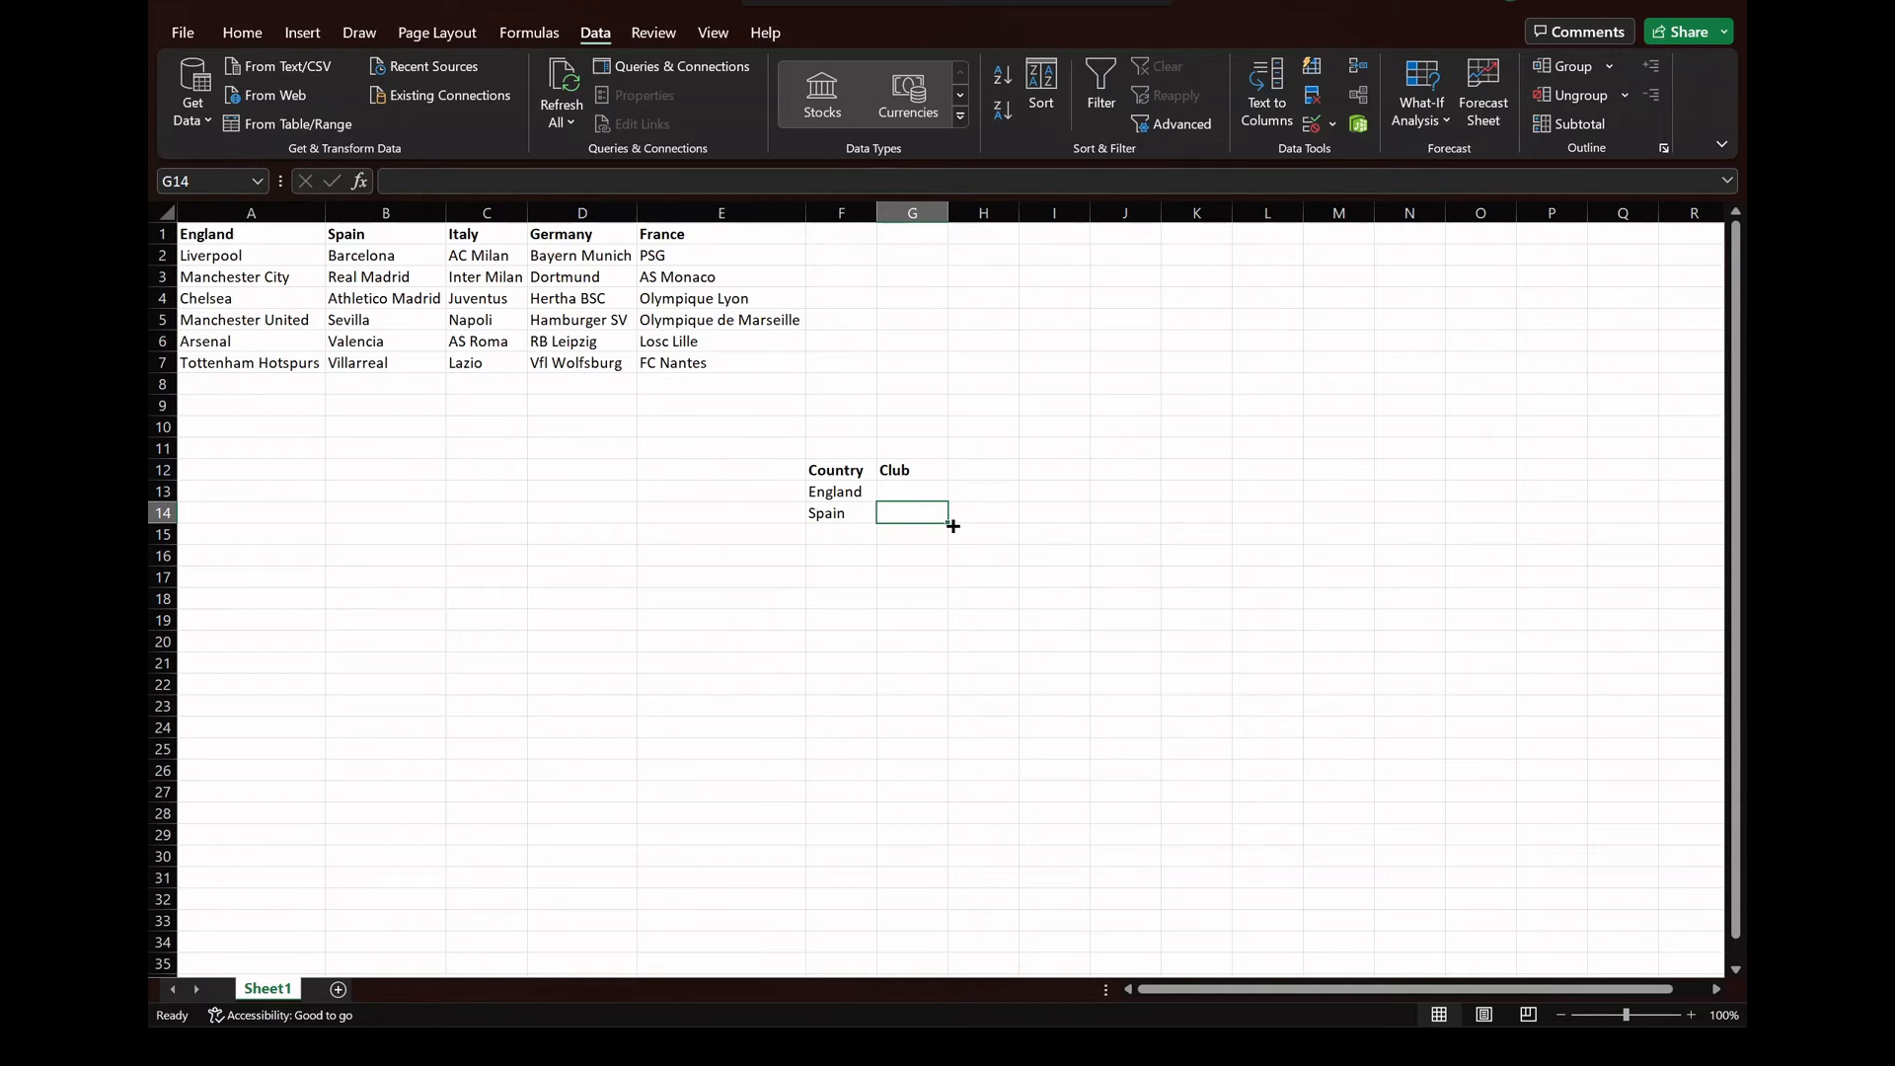
Start data validation for the Club cells G13:G33, allowing a List with an in-cell dropdown
{"action": "left_click_drag", "start_coordinate": [925, 494], "coordinate": [928, 899]}
{"action": "left_click_drag", "start_coordinate": [925, 919], "coordinate": [925, 927]}
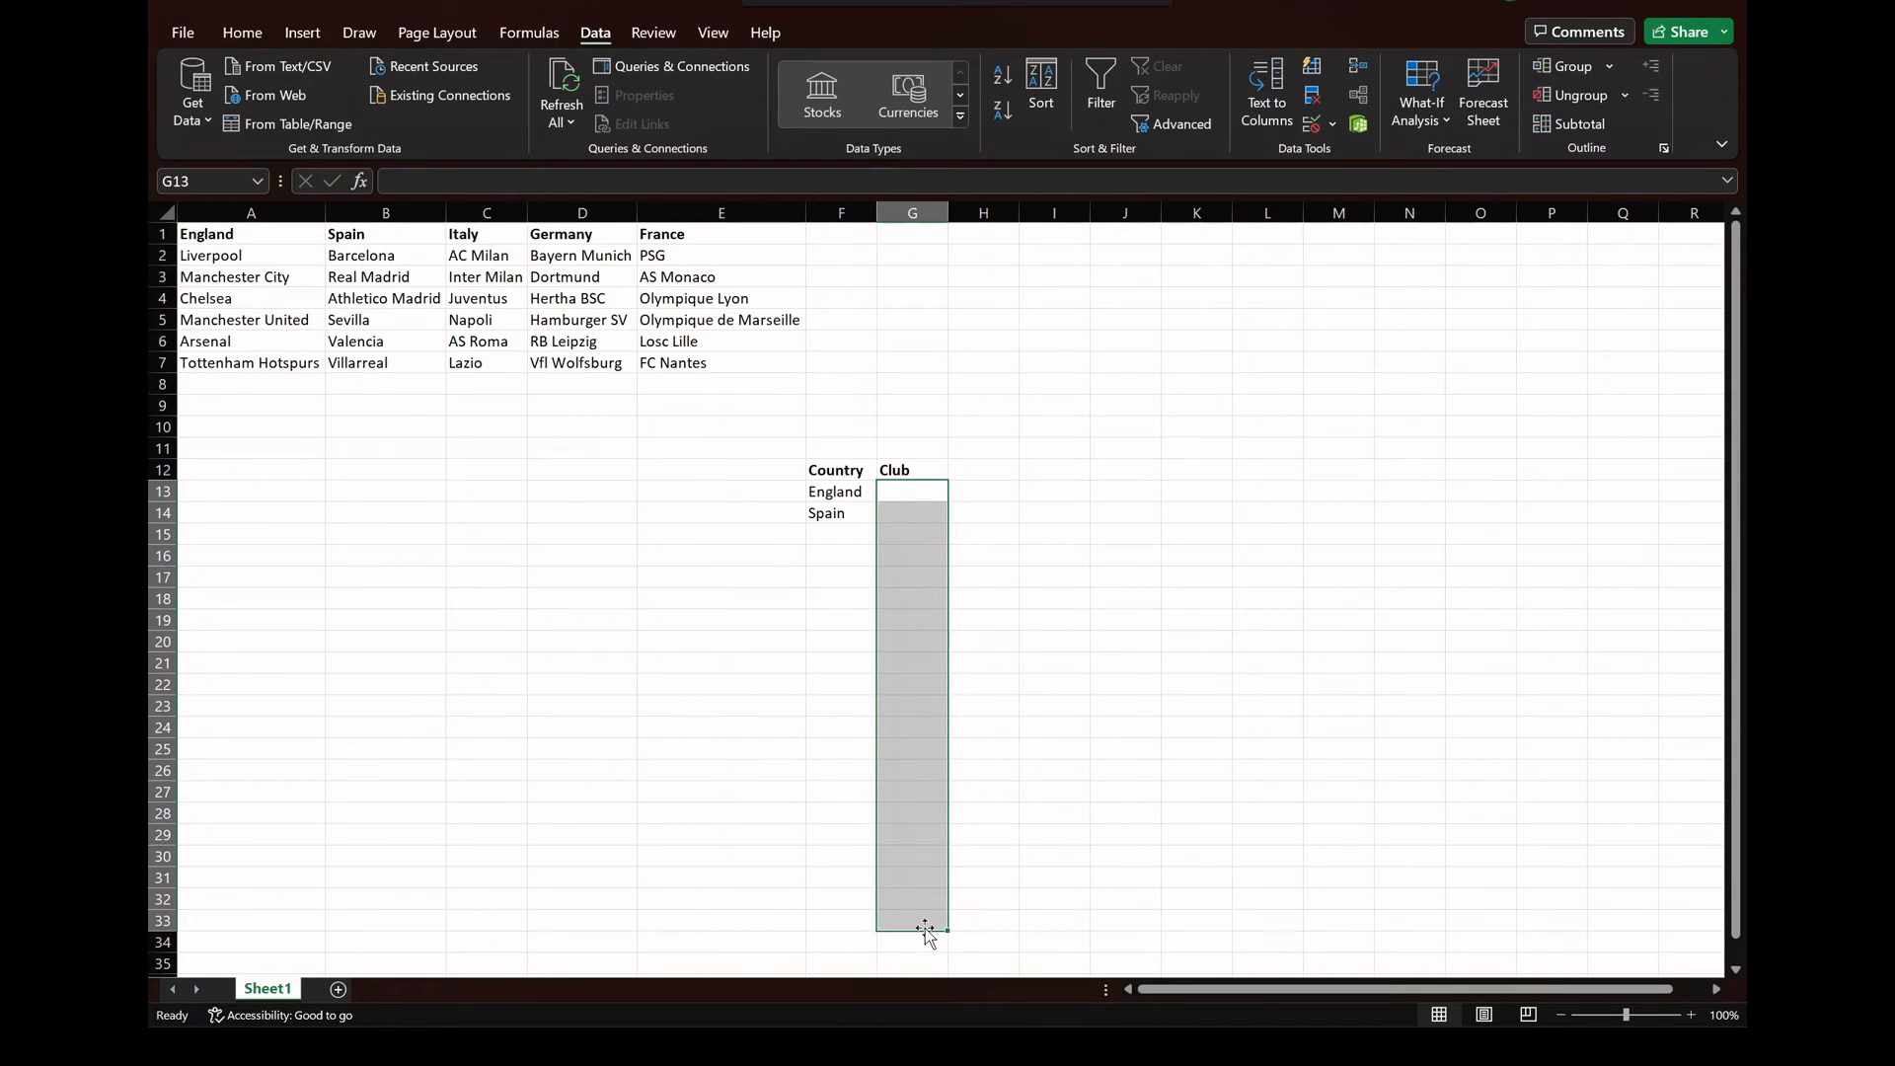
{"action": "right_click", "coordinate": [917, 749]}
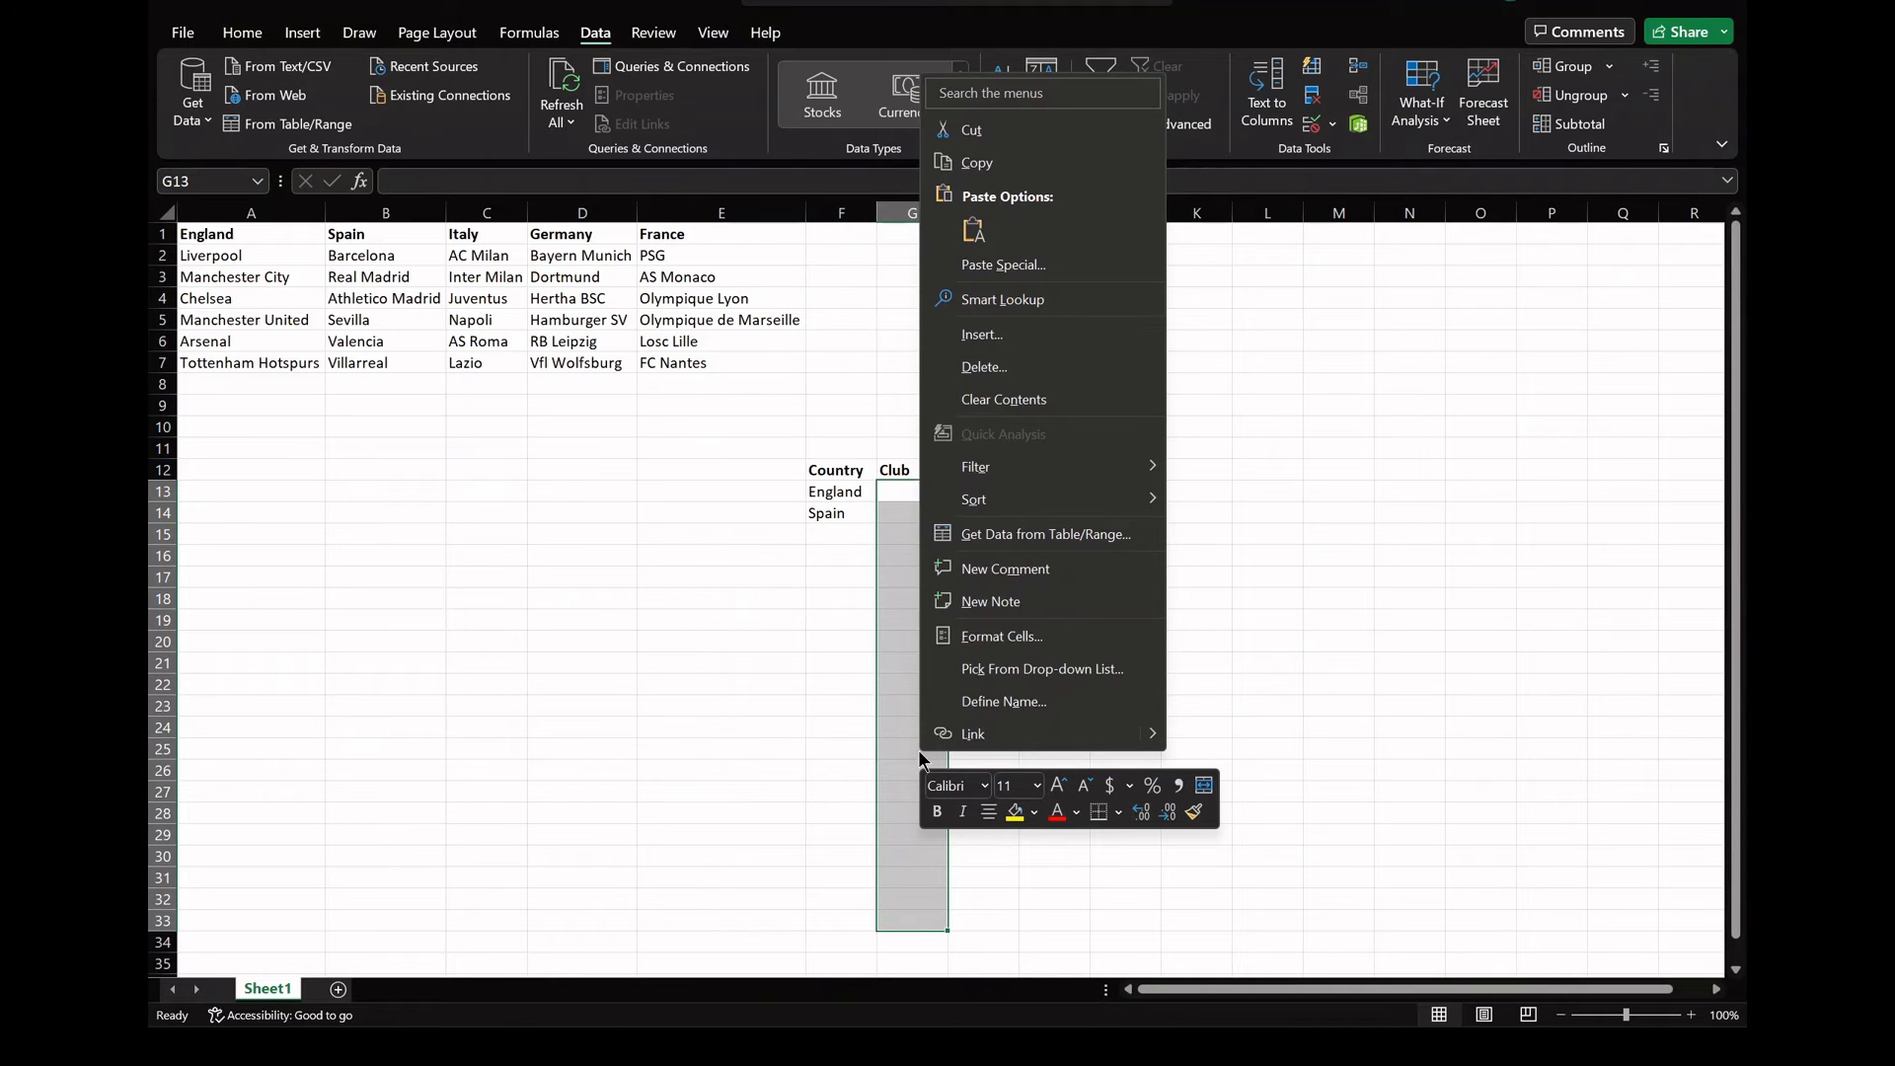
{"action": "key", "text": "Escape"}
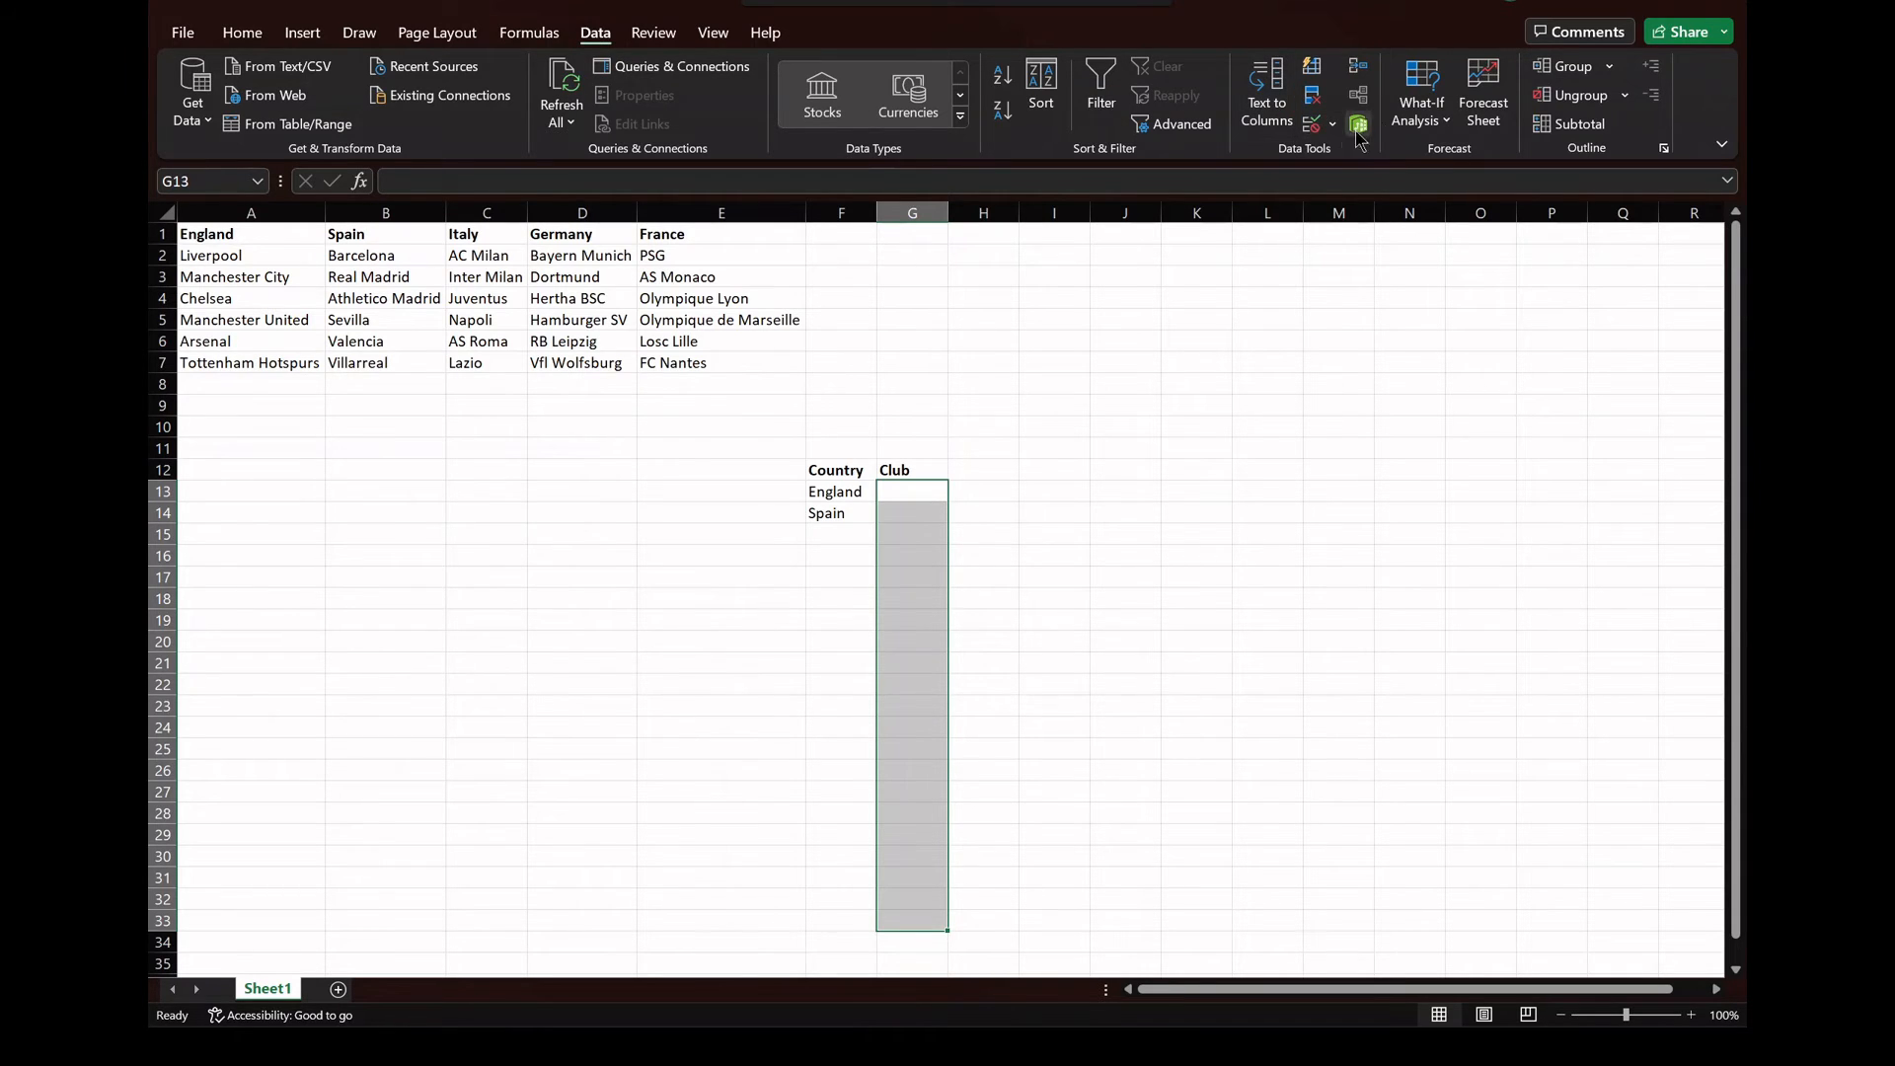
{"action": "left_click", "coordinate": [1312, 127]}
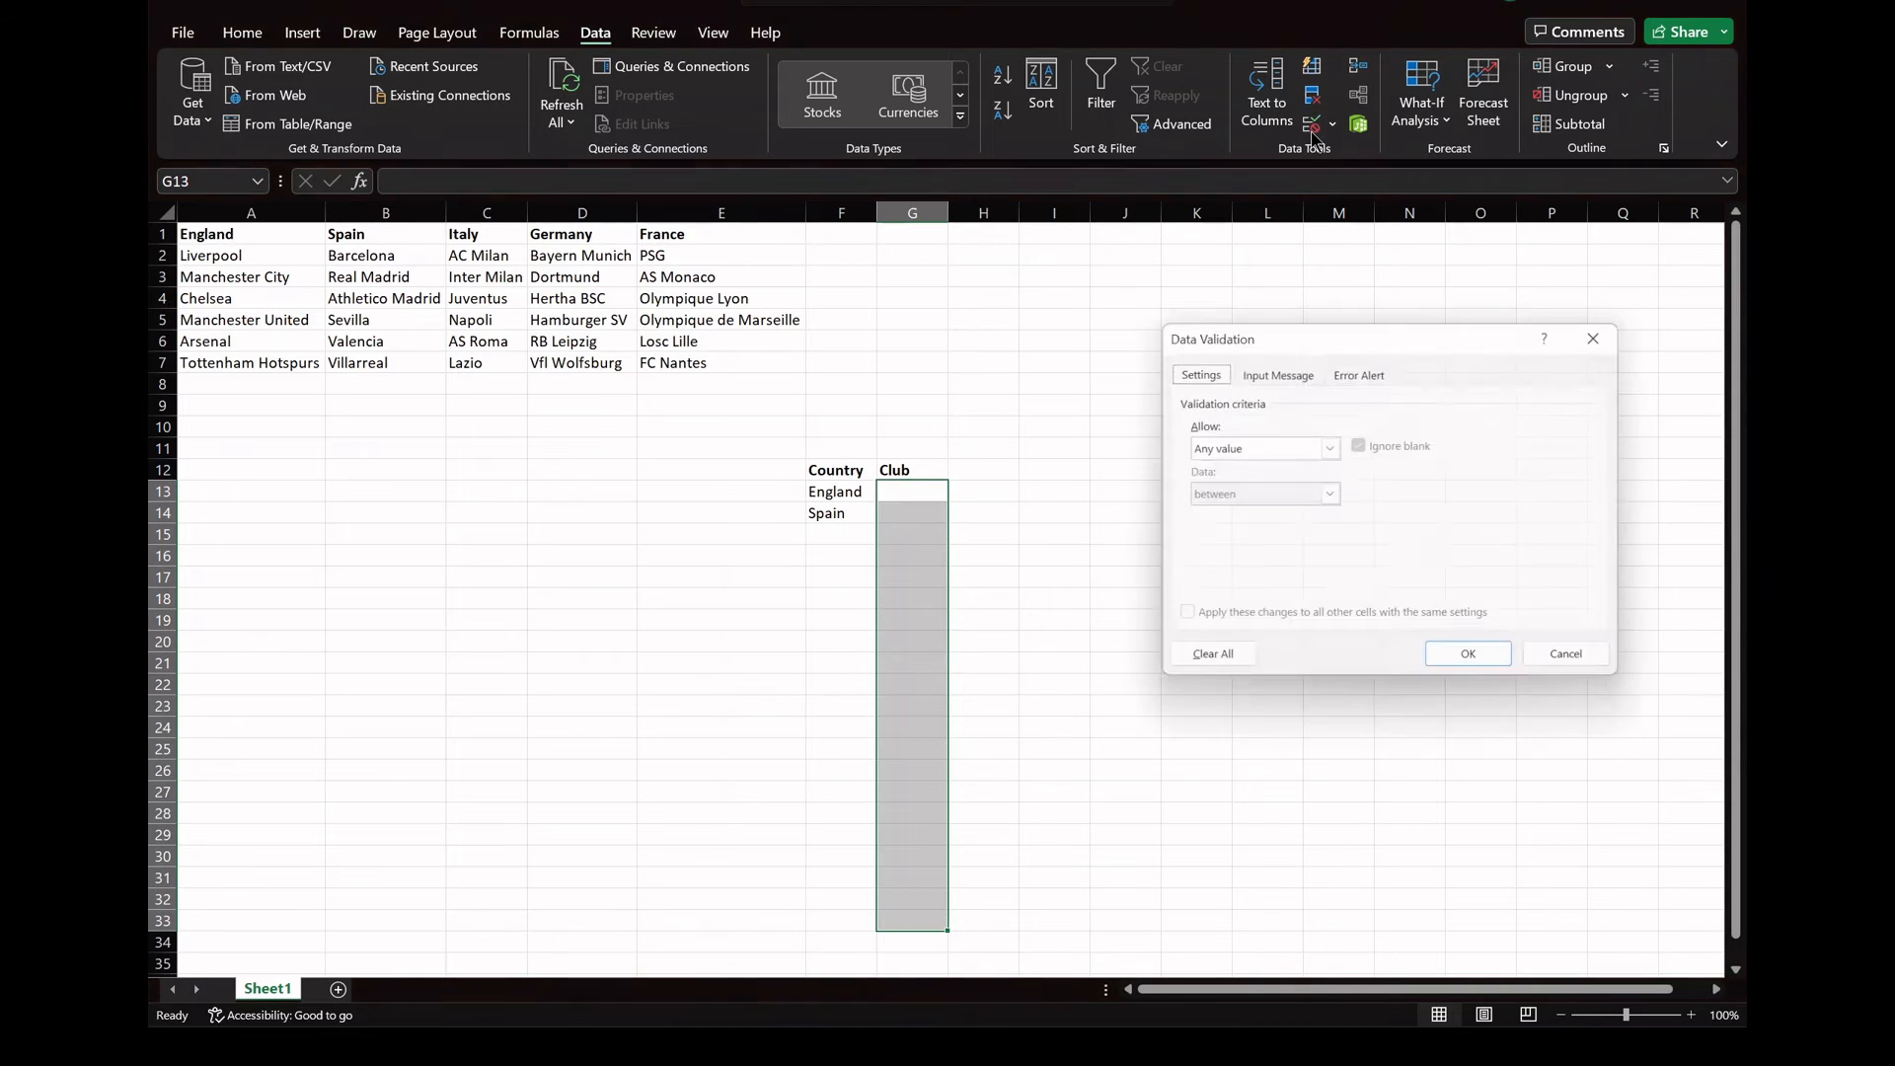
{"action": "left_click", "coordinate": [1297, 448]}
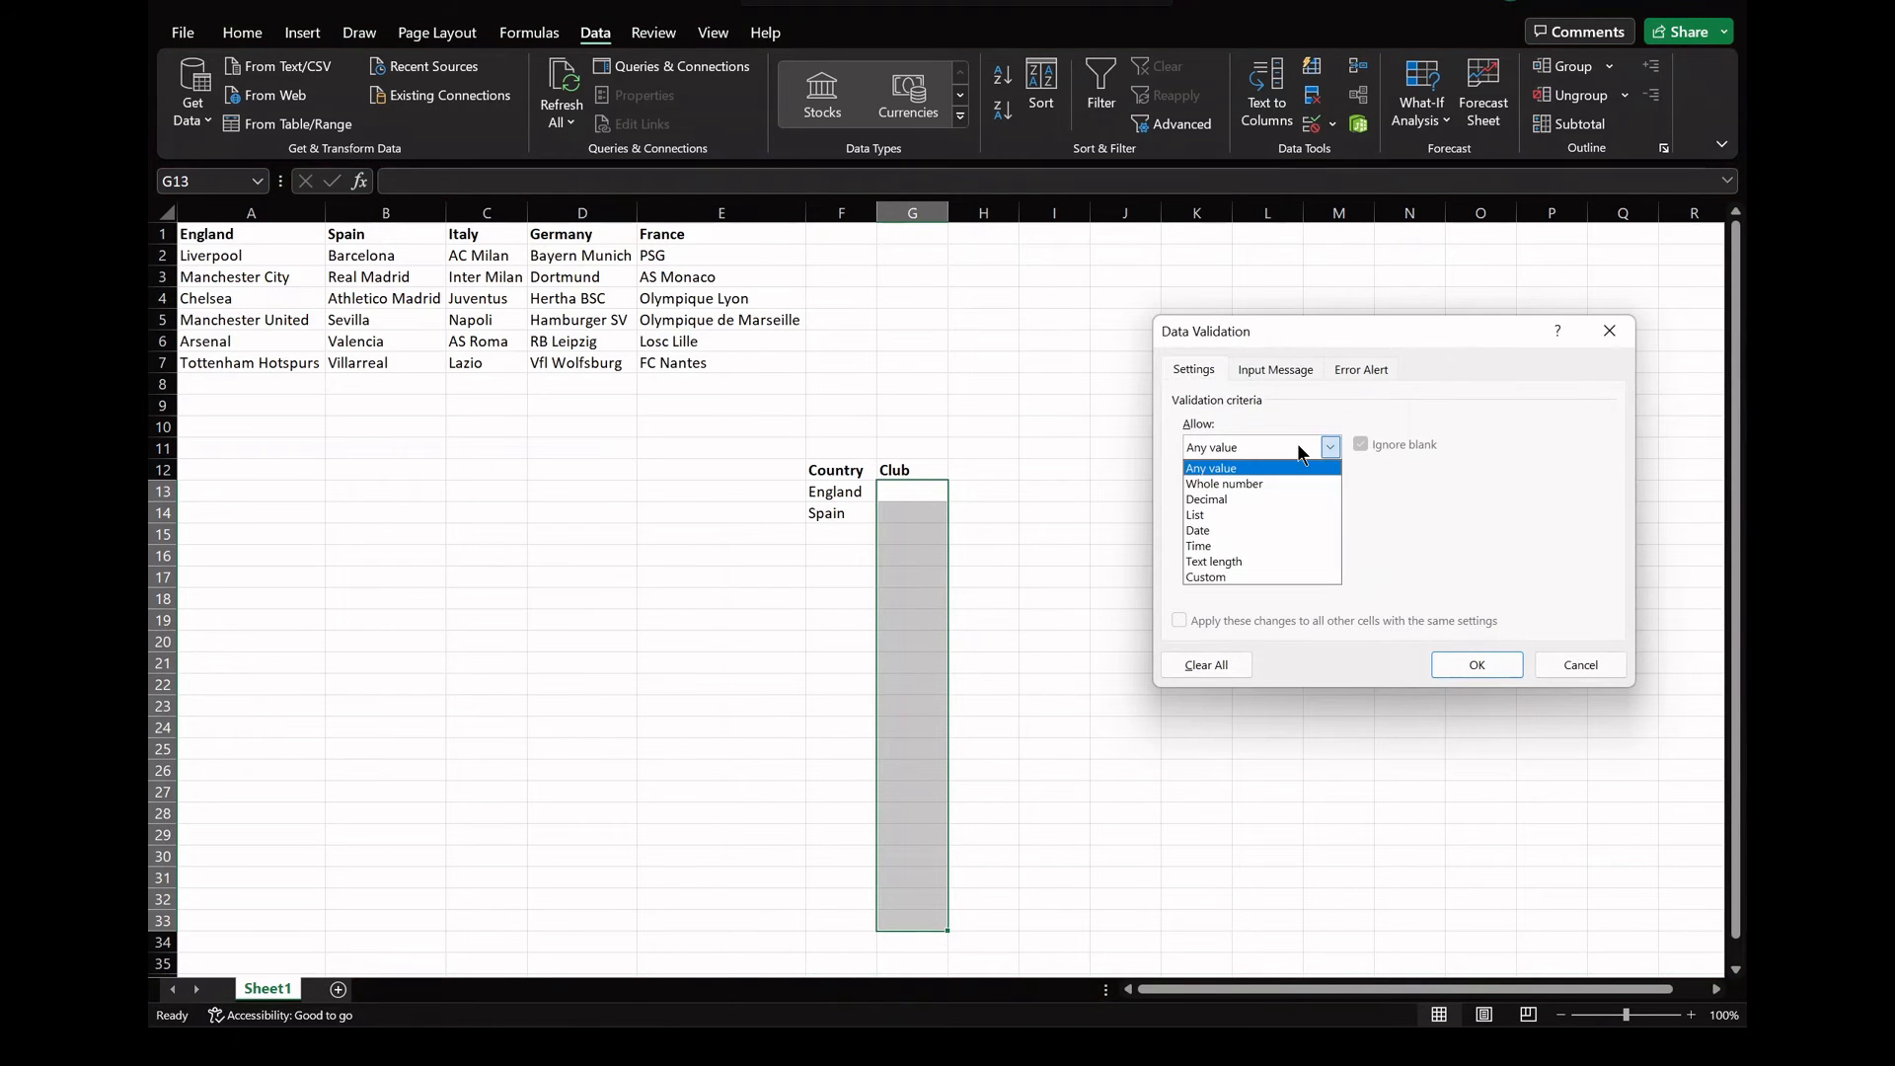
{"action": "left_click", "coordinate": [1212, 514]}
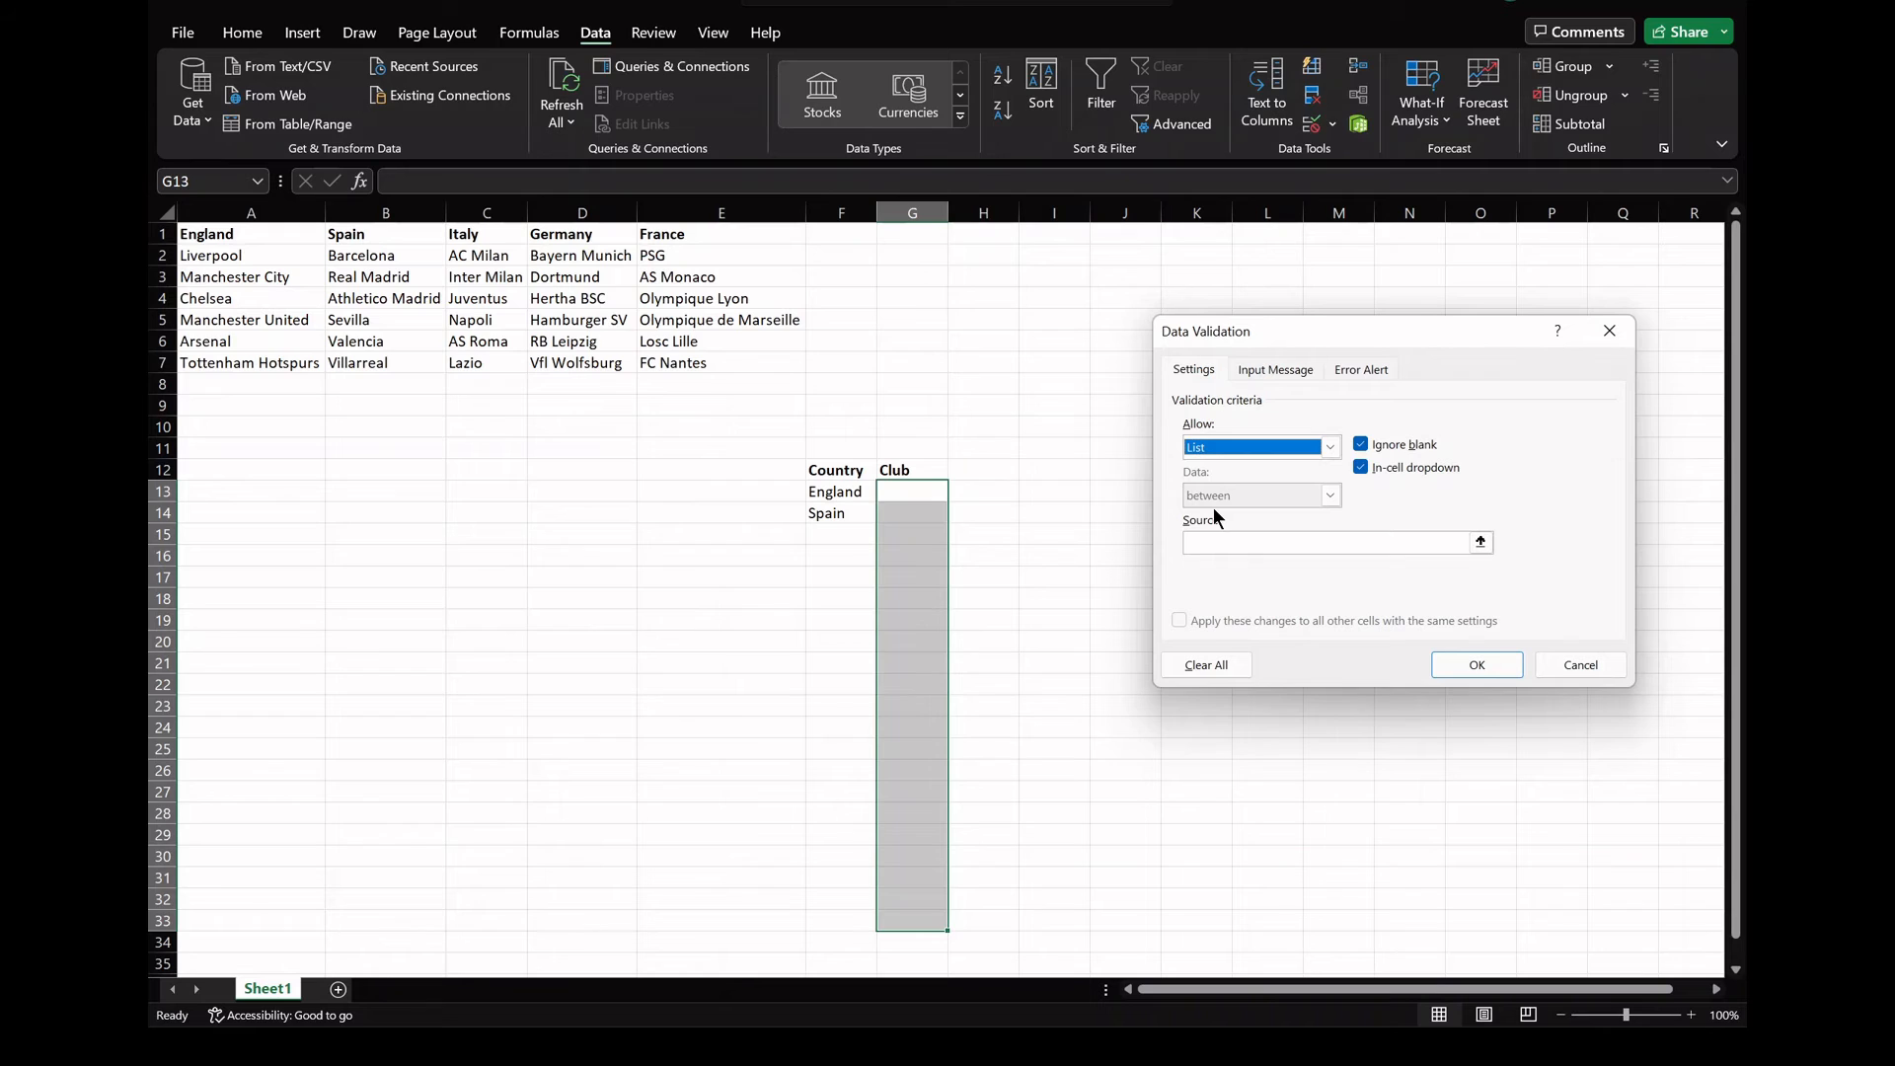
{"action": "left_click", "coordinate": [1482, 543]}
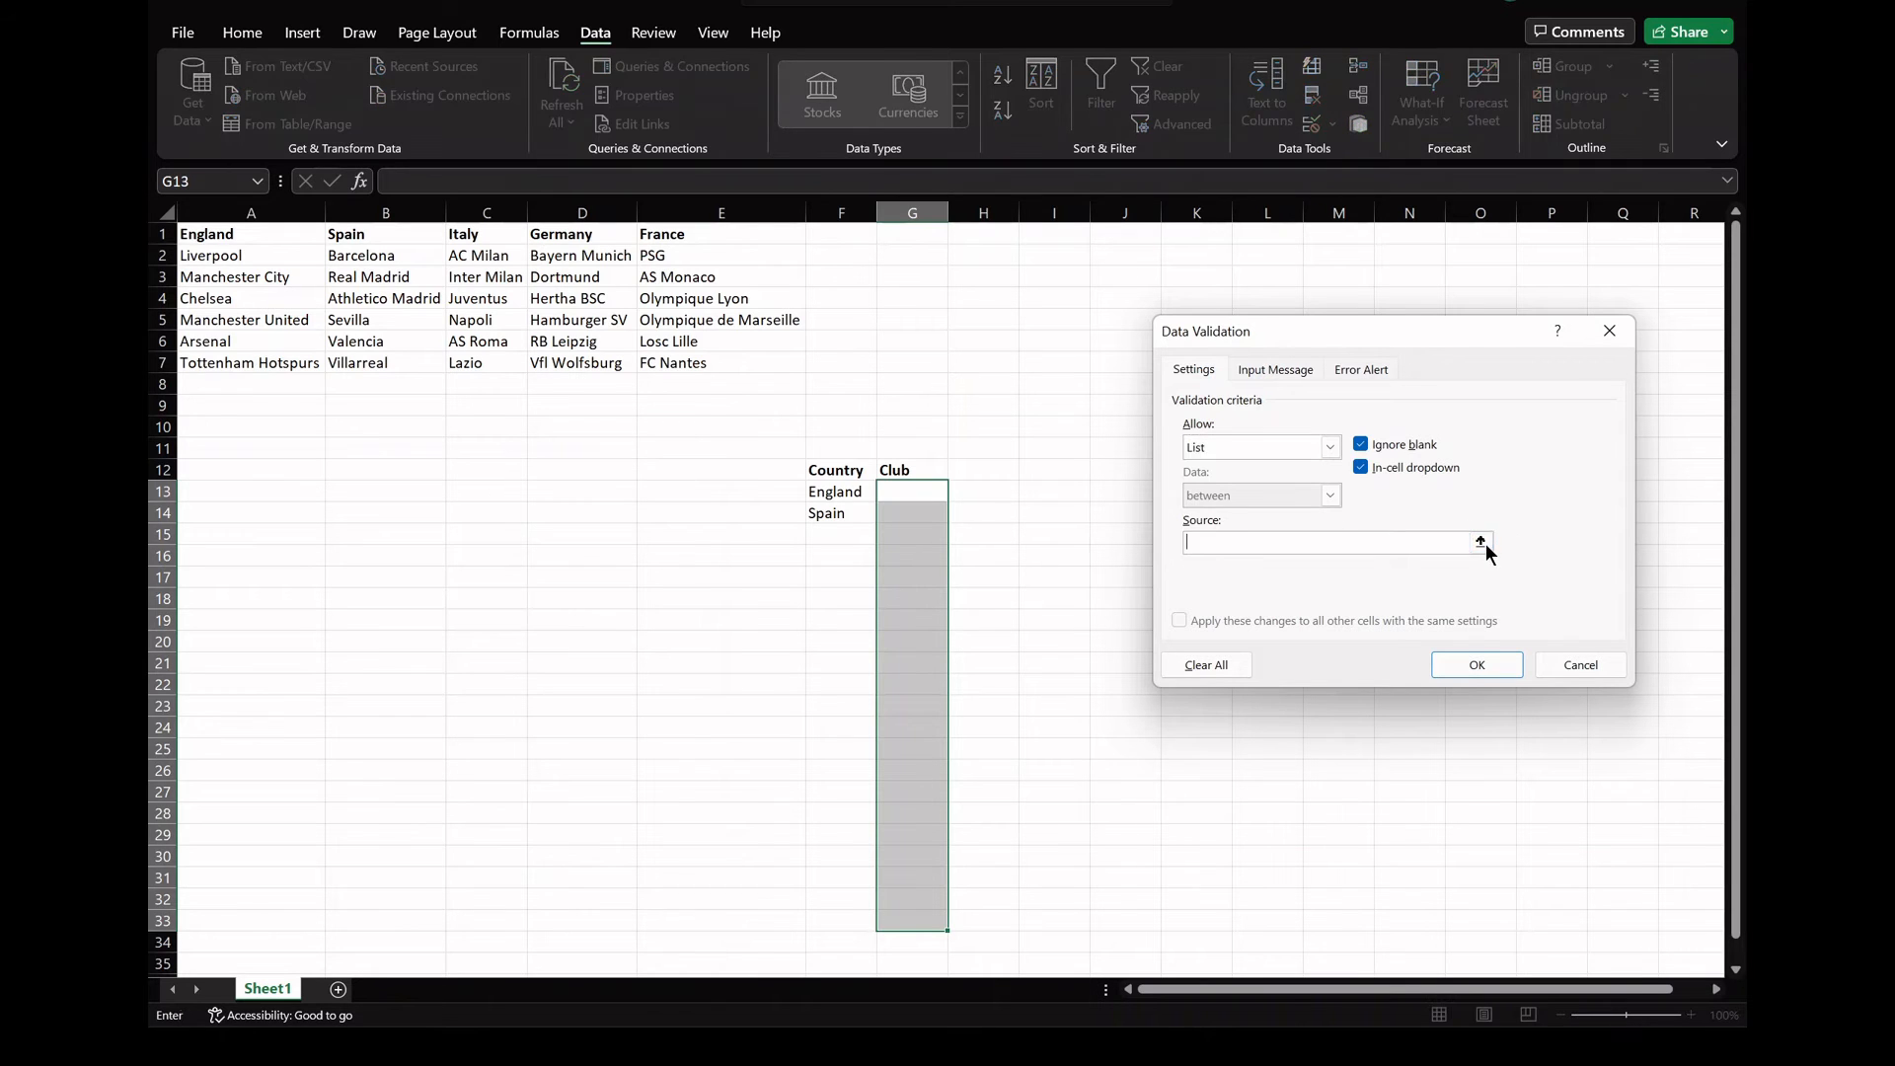
{"action": "left_click", "coordinate": [848, 486]}
{"action": "left_click", "coordinate": [1196, 544]}
{"action": "type", "text": "indir"}
{"action": "key", "text": "BackSpace"}
{"action": "key", "text": "BackSpace"}
{"action": "key", "text": "BackSpace"}
{"action": "key", "text": "BackSpace"}
{"action": "key", "text": "BackSpace"}
{"action": "key", "text": "BackSpace"}
{"action": "key", "text": "BackSpace"}
{"action": "key", "text": "BackSpace"}
{"action": "key", "text": "BackSpace"}
{"action": "key", "text": "BackSpace"}
{"action": "key", "text": "BackSpace"}
{"action": "key", "text": "BackSpace"}
{"action": "key", "text": "BackSpace"}
{"action": "key", "text": "BackSpace"}
{"action": "key", "text": "BackSpace"}
{"action": "key", "text": "BackSpace"}
Set the Club list source to =INDIRECT(F13), with a relative reference to the country cell, and apply the validation
{"action": "type", "text": "=indirect("}
{"action": "left_click", "coordinate": [851, 492]}
{"action": "left_click", "coordinate": [1233, 542]}
{"action": "type", "text": "("}
{"action": "key", "text": "Delete"}
{"action": "key", "text": "Delete"}
{"action": "left_click", "coordinate": [1451, 670]}
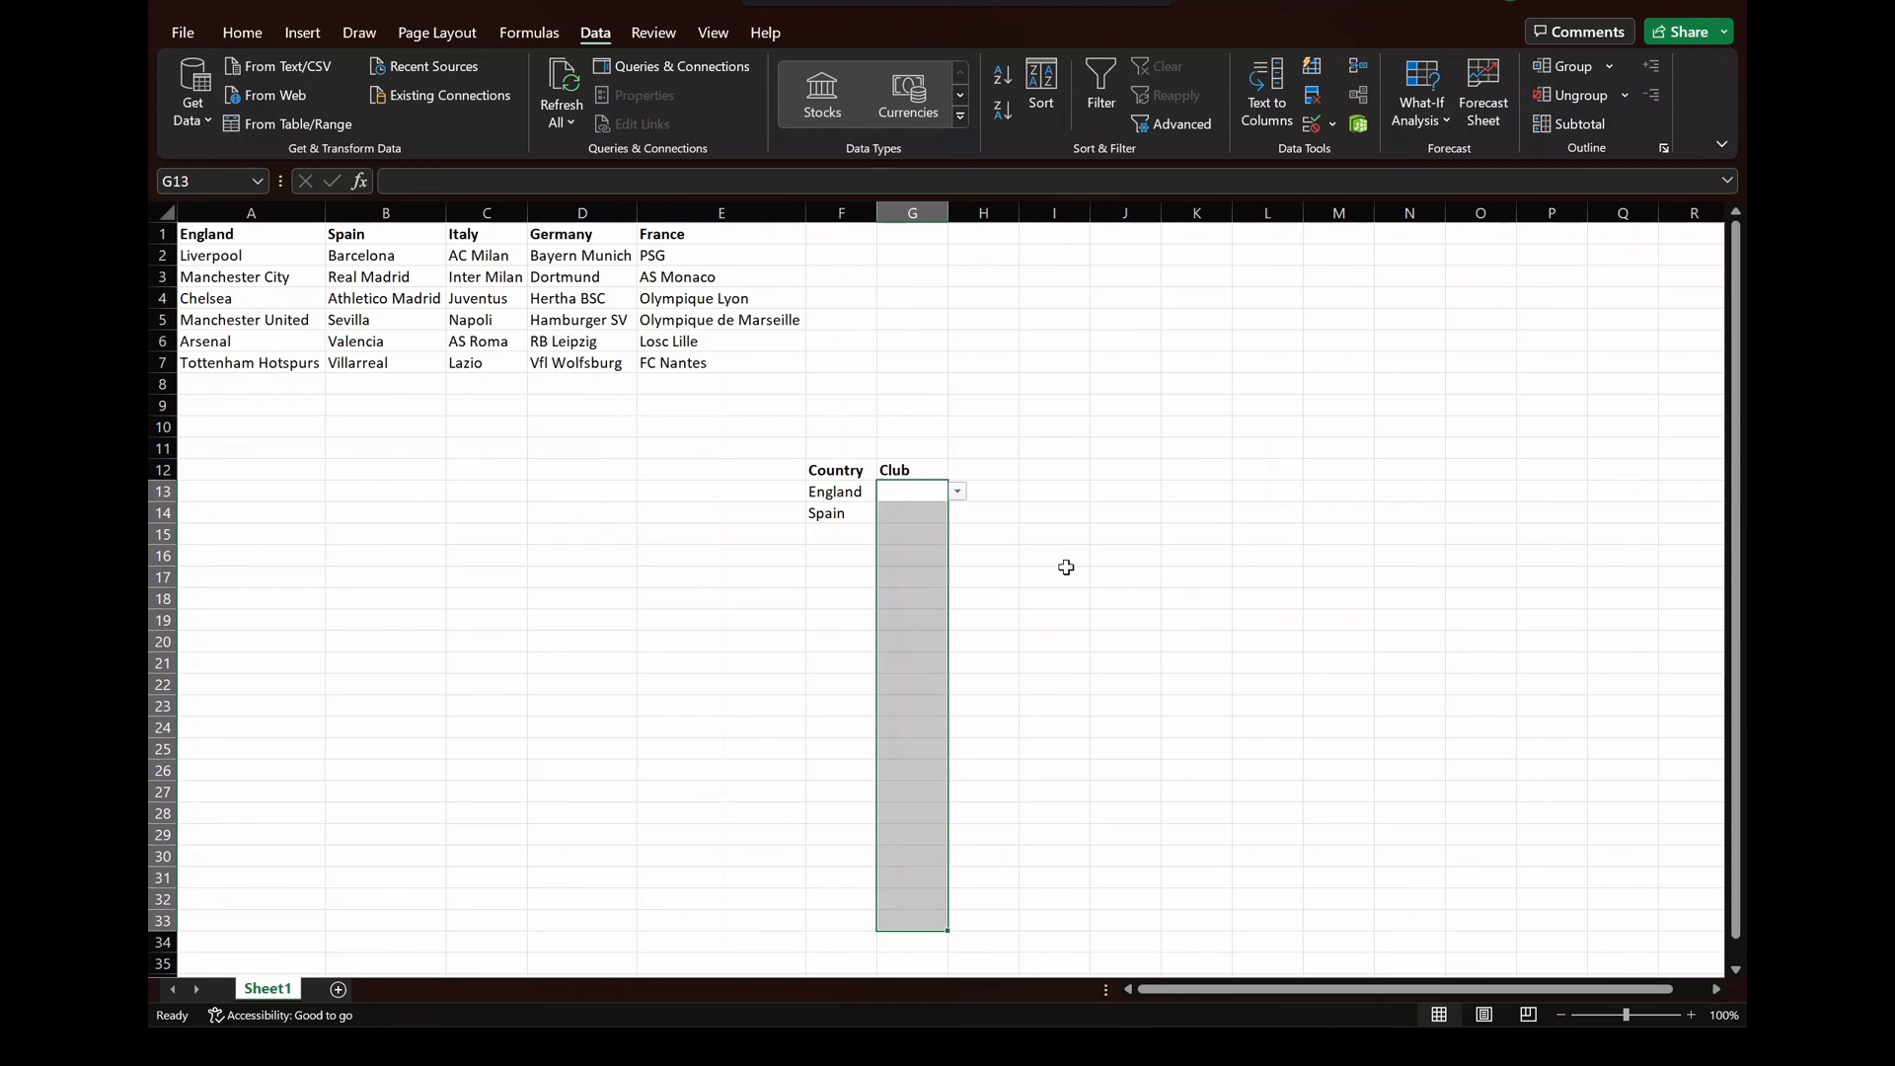
Change the country in F13 to Italy and choose Juventus as its club in G13
{"action": "left_click", "coordinate": [839, 492]}
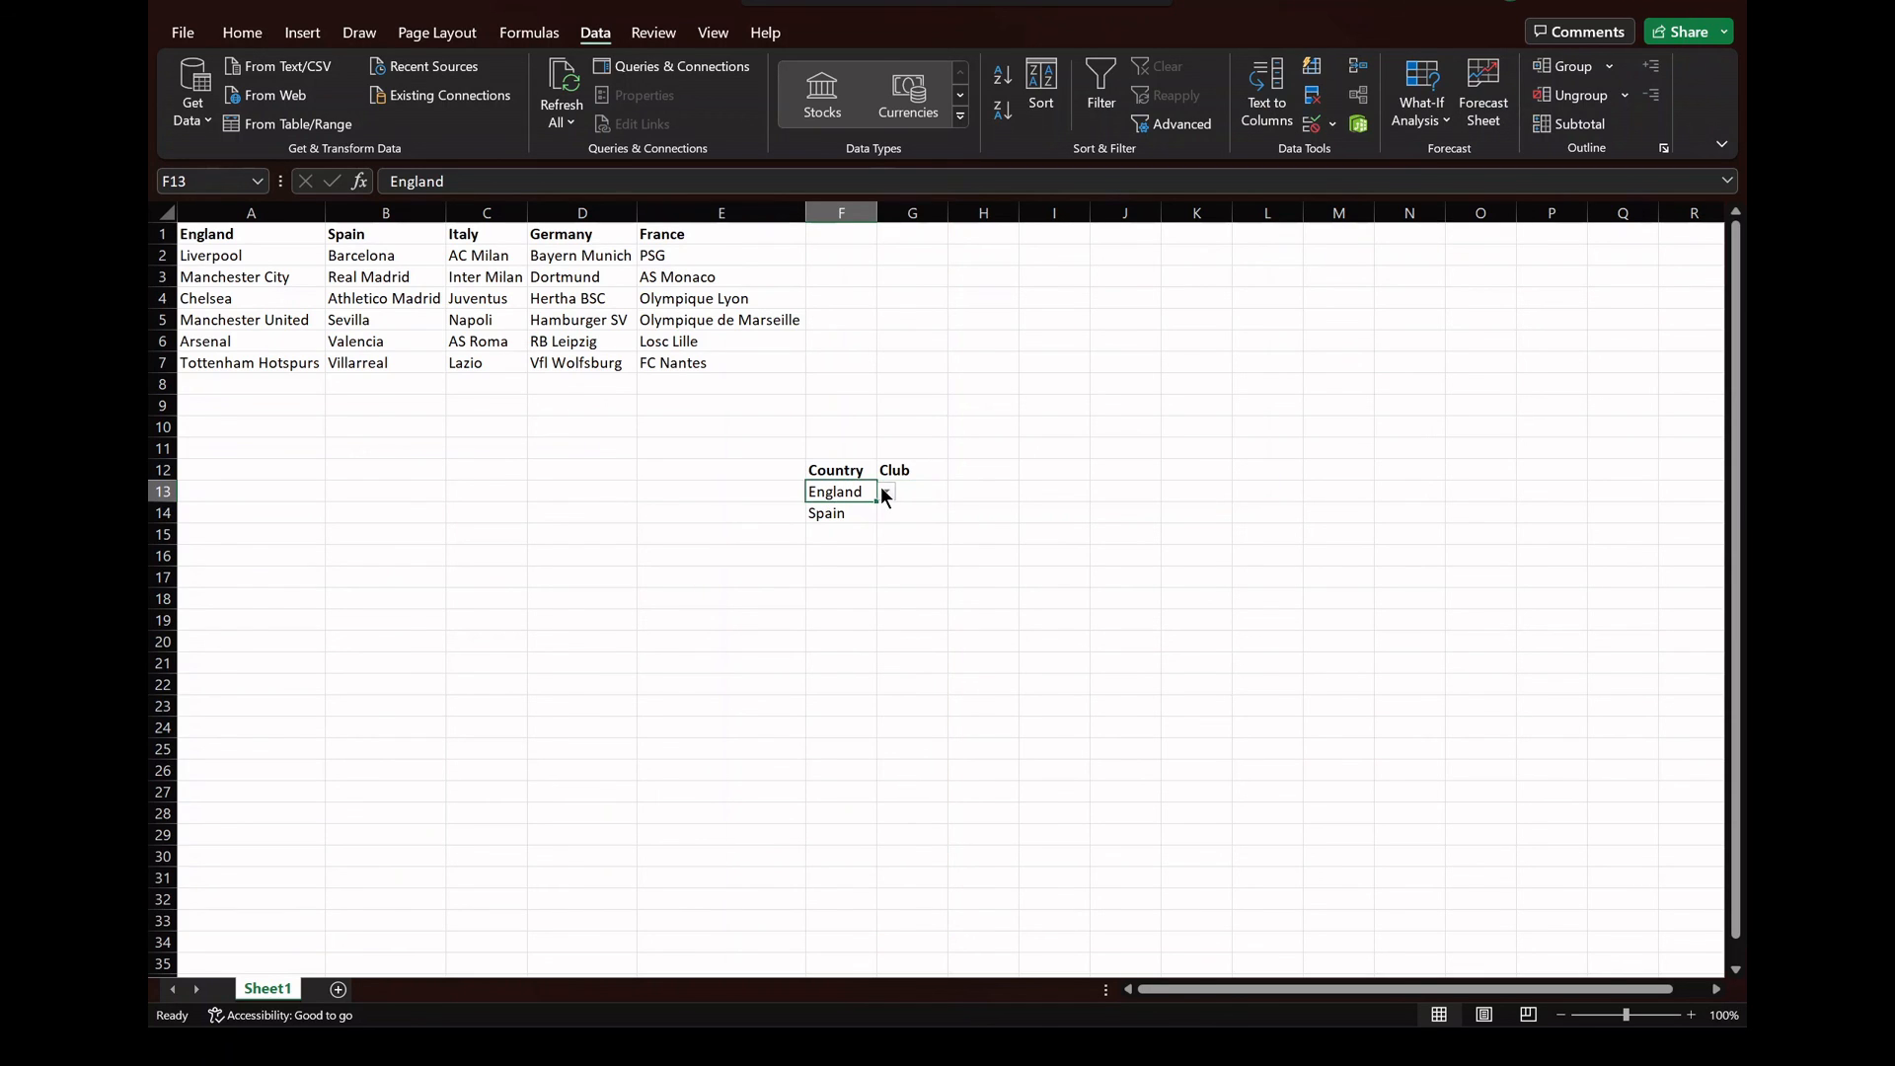
{"action": "left_click", "coordinate": [885, 492]}
{"action": "left_click", "coordinate": [841, 542]}
{"action": "left_click", "coordinate": [920, 489]}
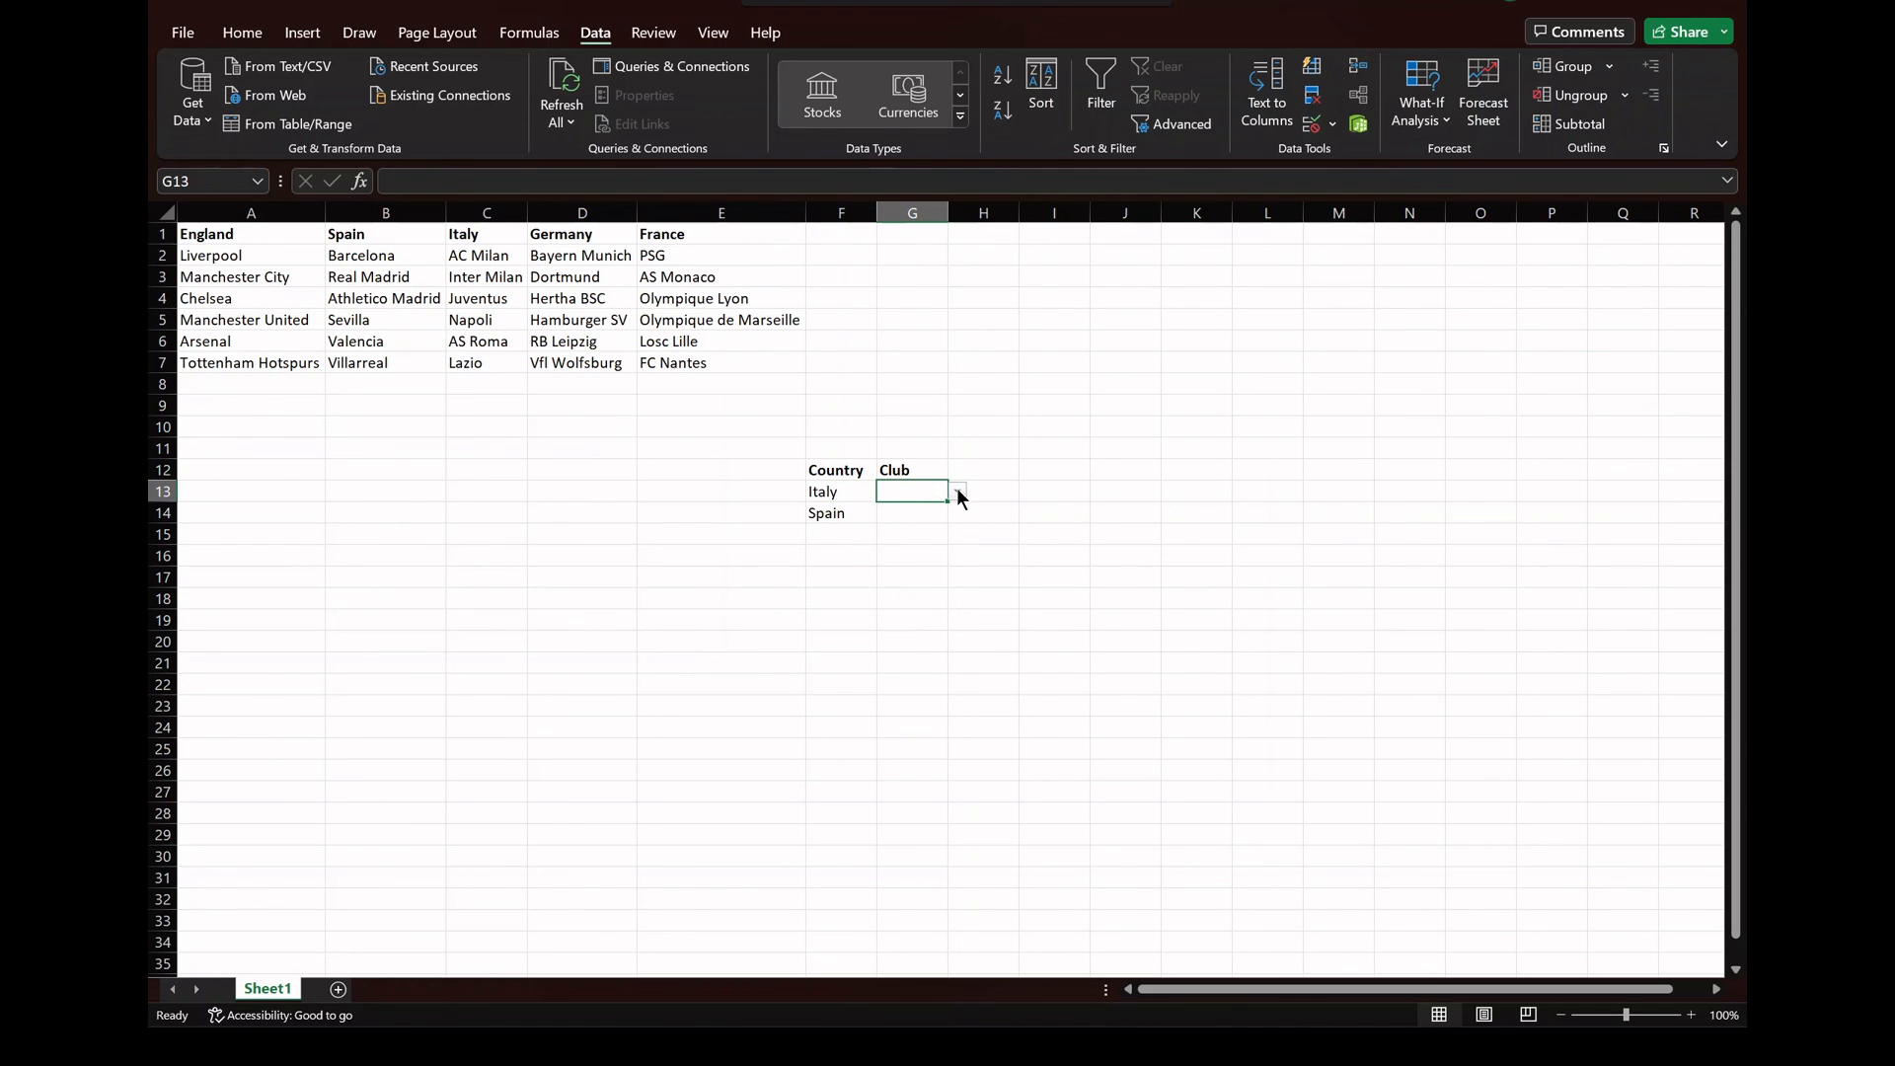
{"action": "left_click", "coordinate": [956, 492]}
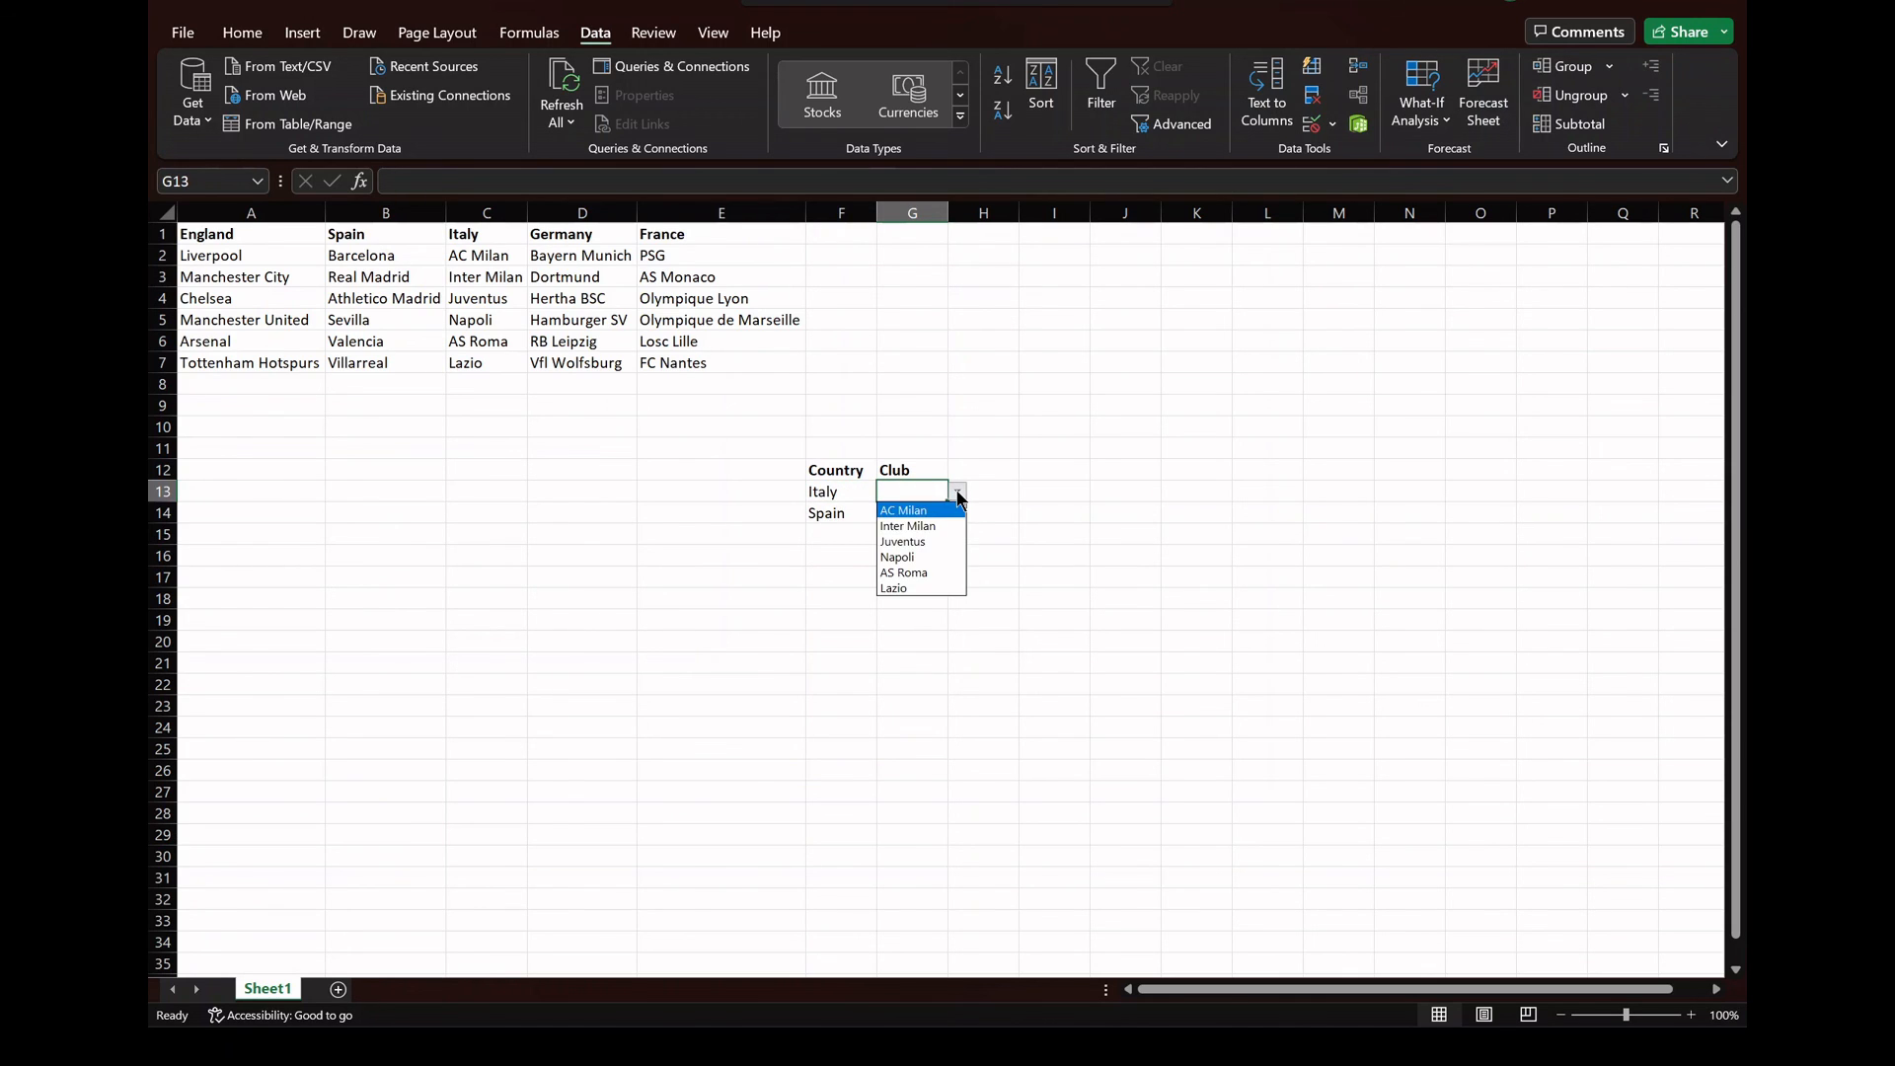
{"action": "left_click", "coordinate": [919, 542]}
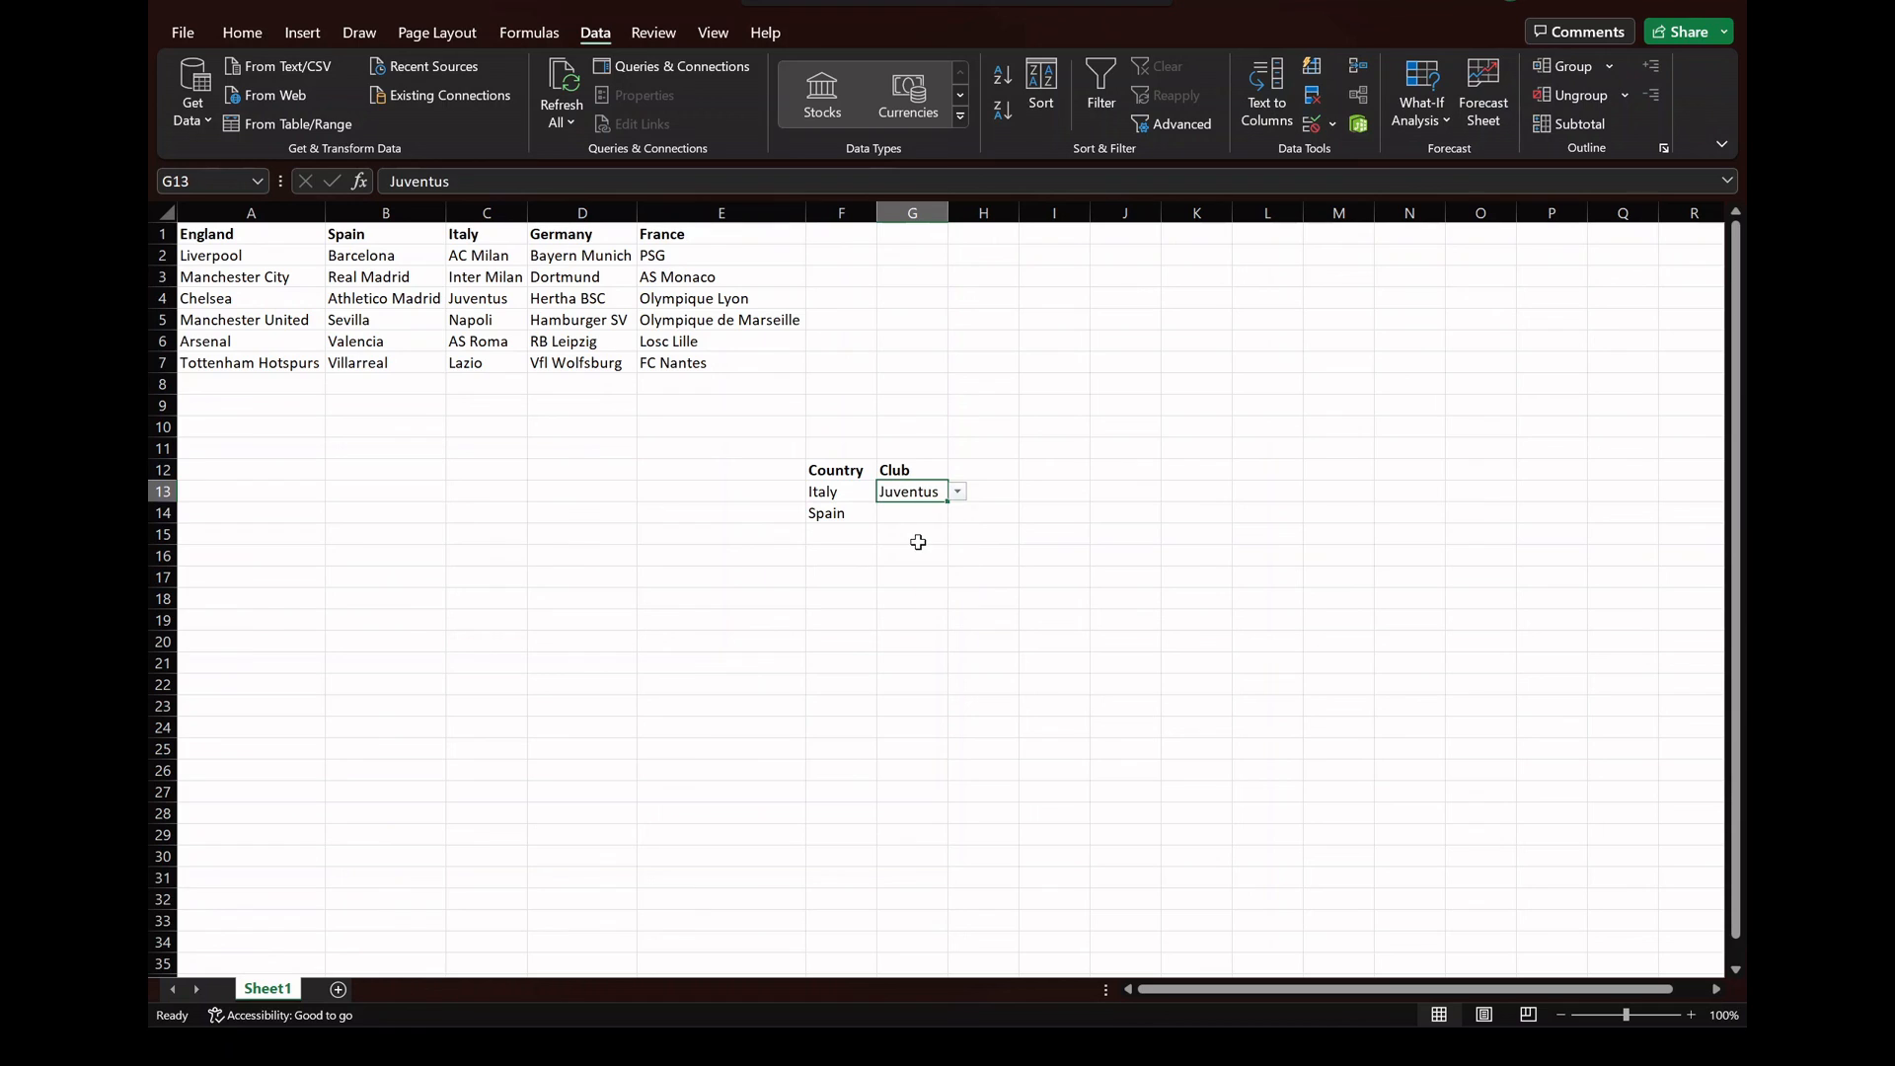
Choose Sevilla from the Club drop-down list in G14 for Spain
{"action": "left_click", "coordinate": [869, 512]}
{"action": "left_click", "coordinate": [909, 510]}
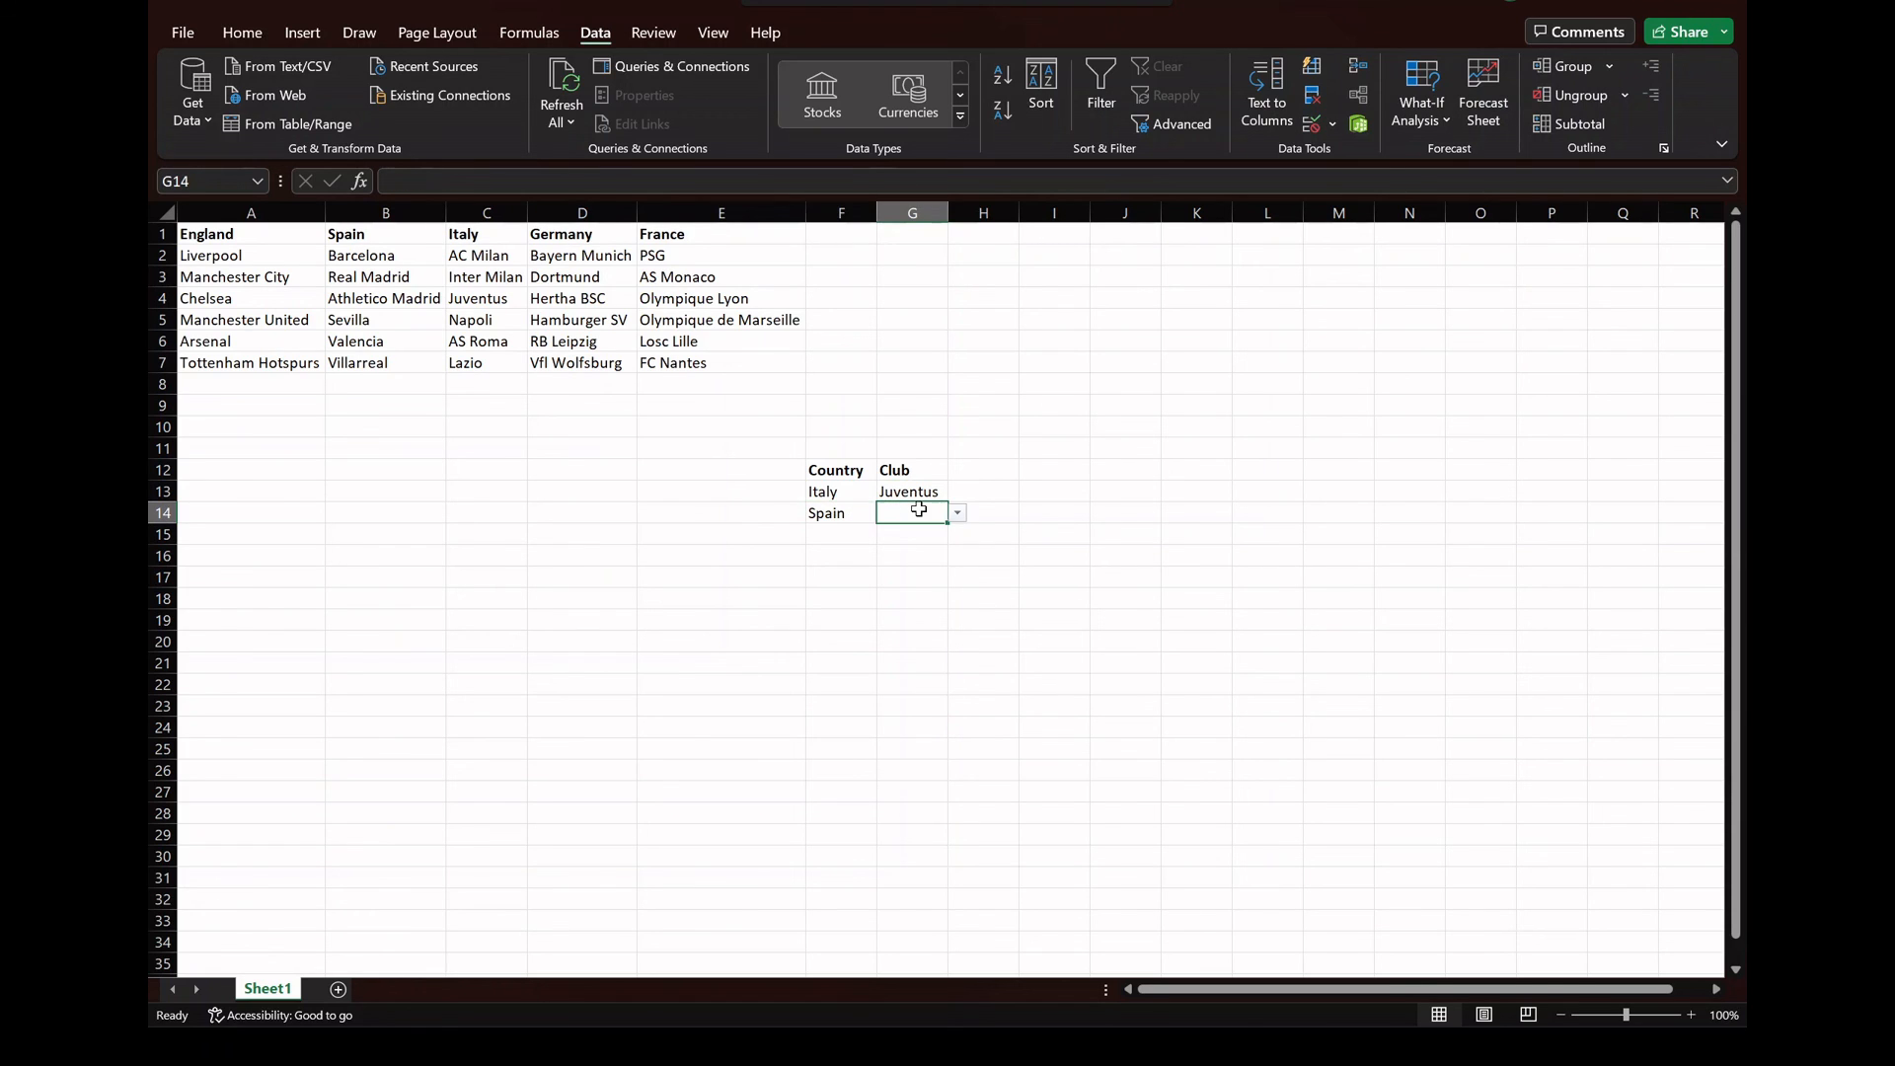
{"action": "left_click", "coordinate": [957, 513]}
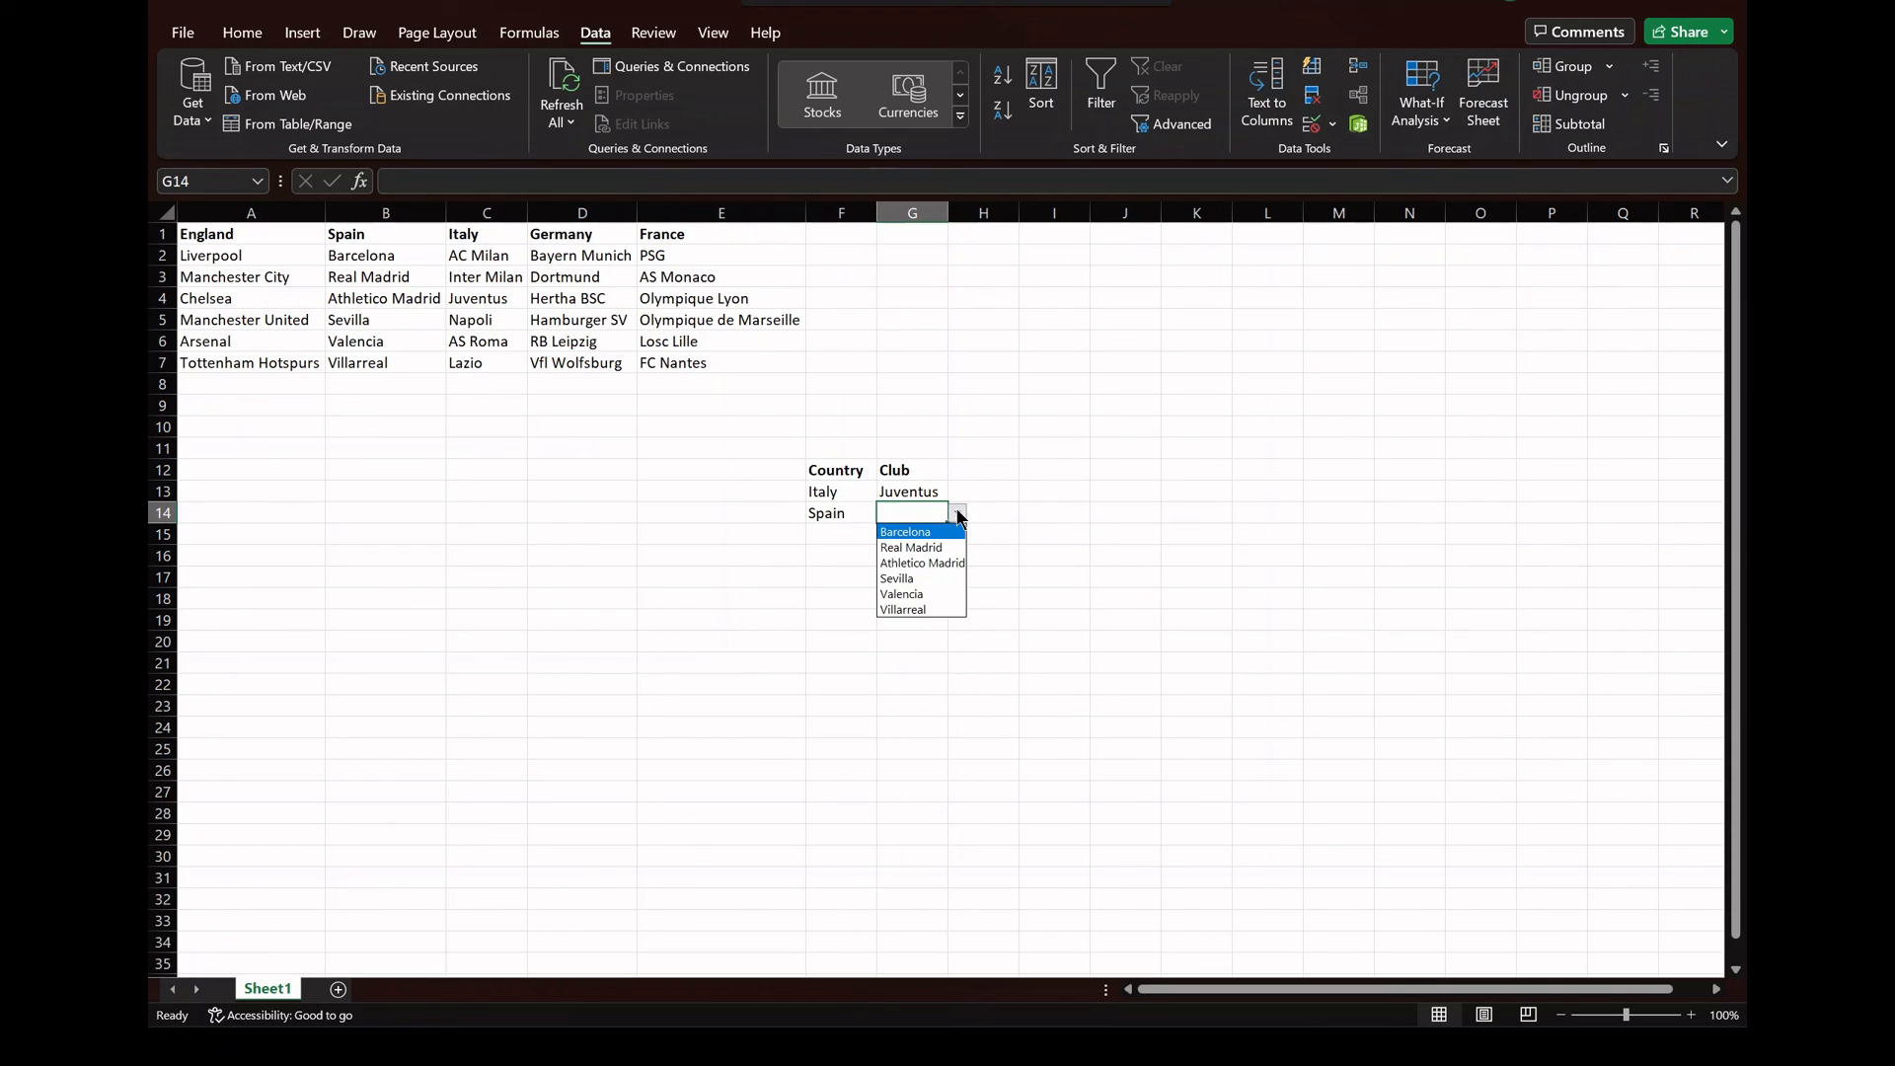
{"action": "left_click", "coordinate": [912, 581]}
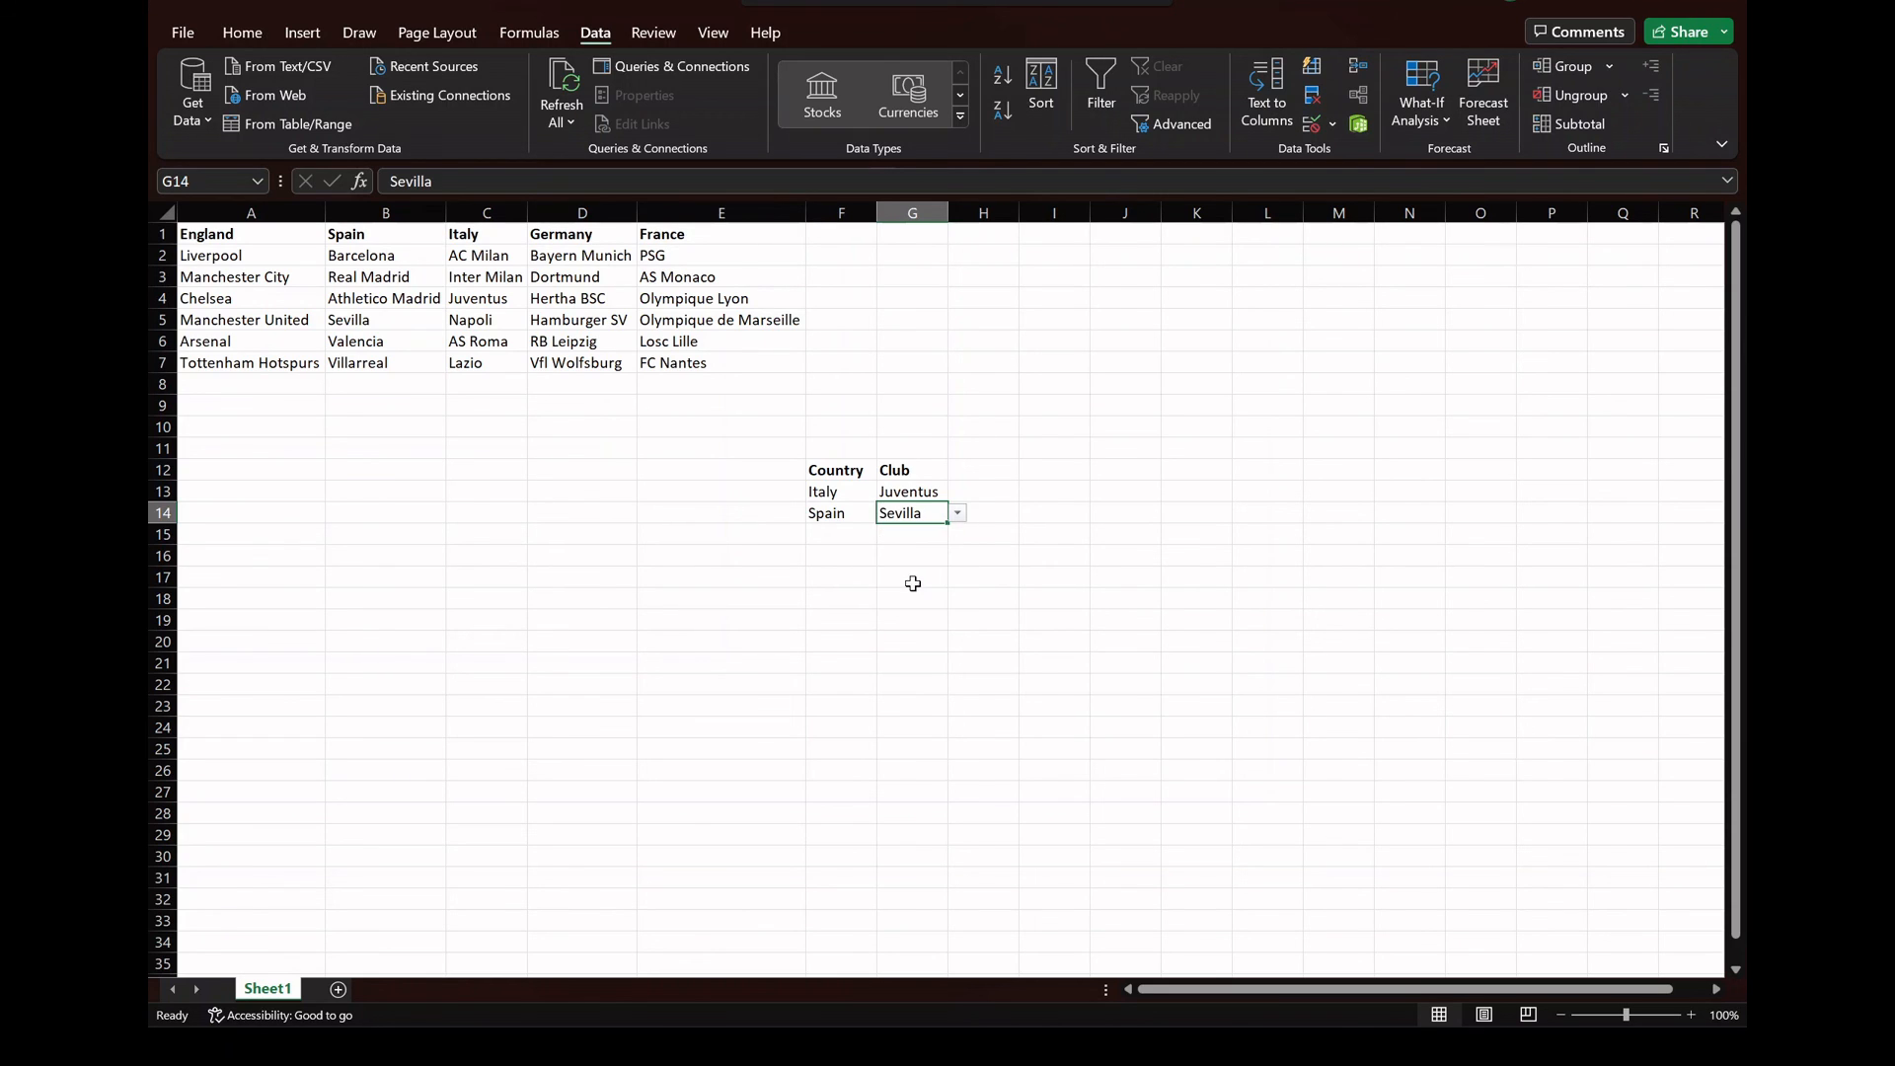
Choose England as the country in F15 and Liverpool as its club in G15
{"action": "left_click", "coordinate": [861, 541]}
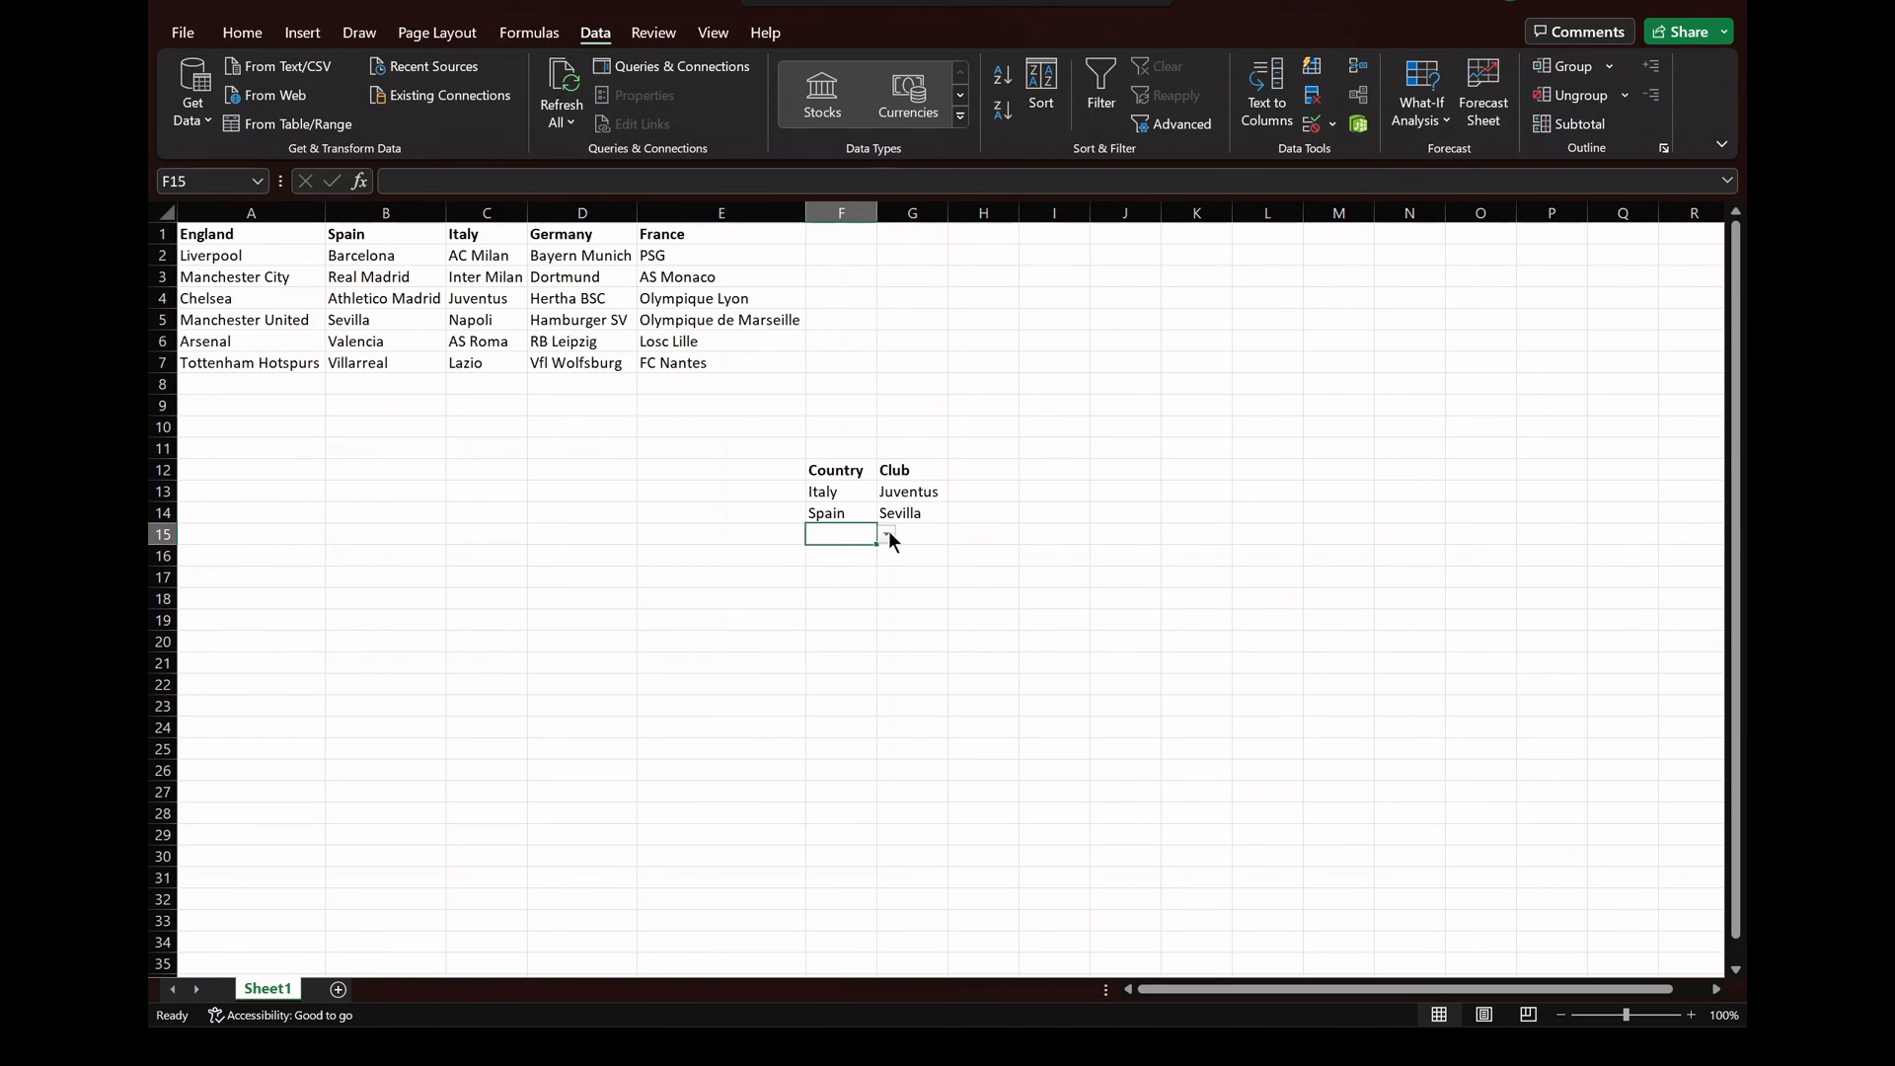
{"action": "left_click", "coordinate": [888, 534]}
{"action": "left_click", "coordinate": [855, 556]}
{"action": "left_click", "coordinate": [908, 539]}
{"action": "left_click", "coordinate": [958, 536]}
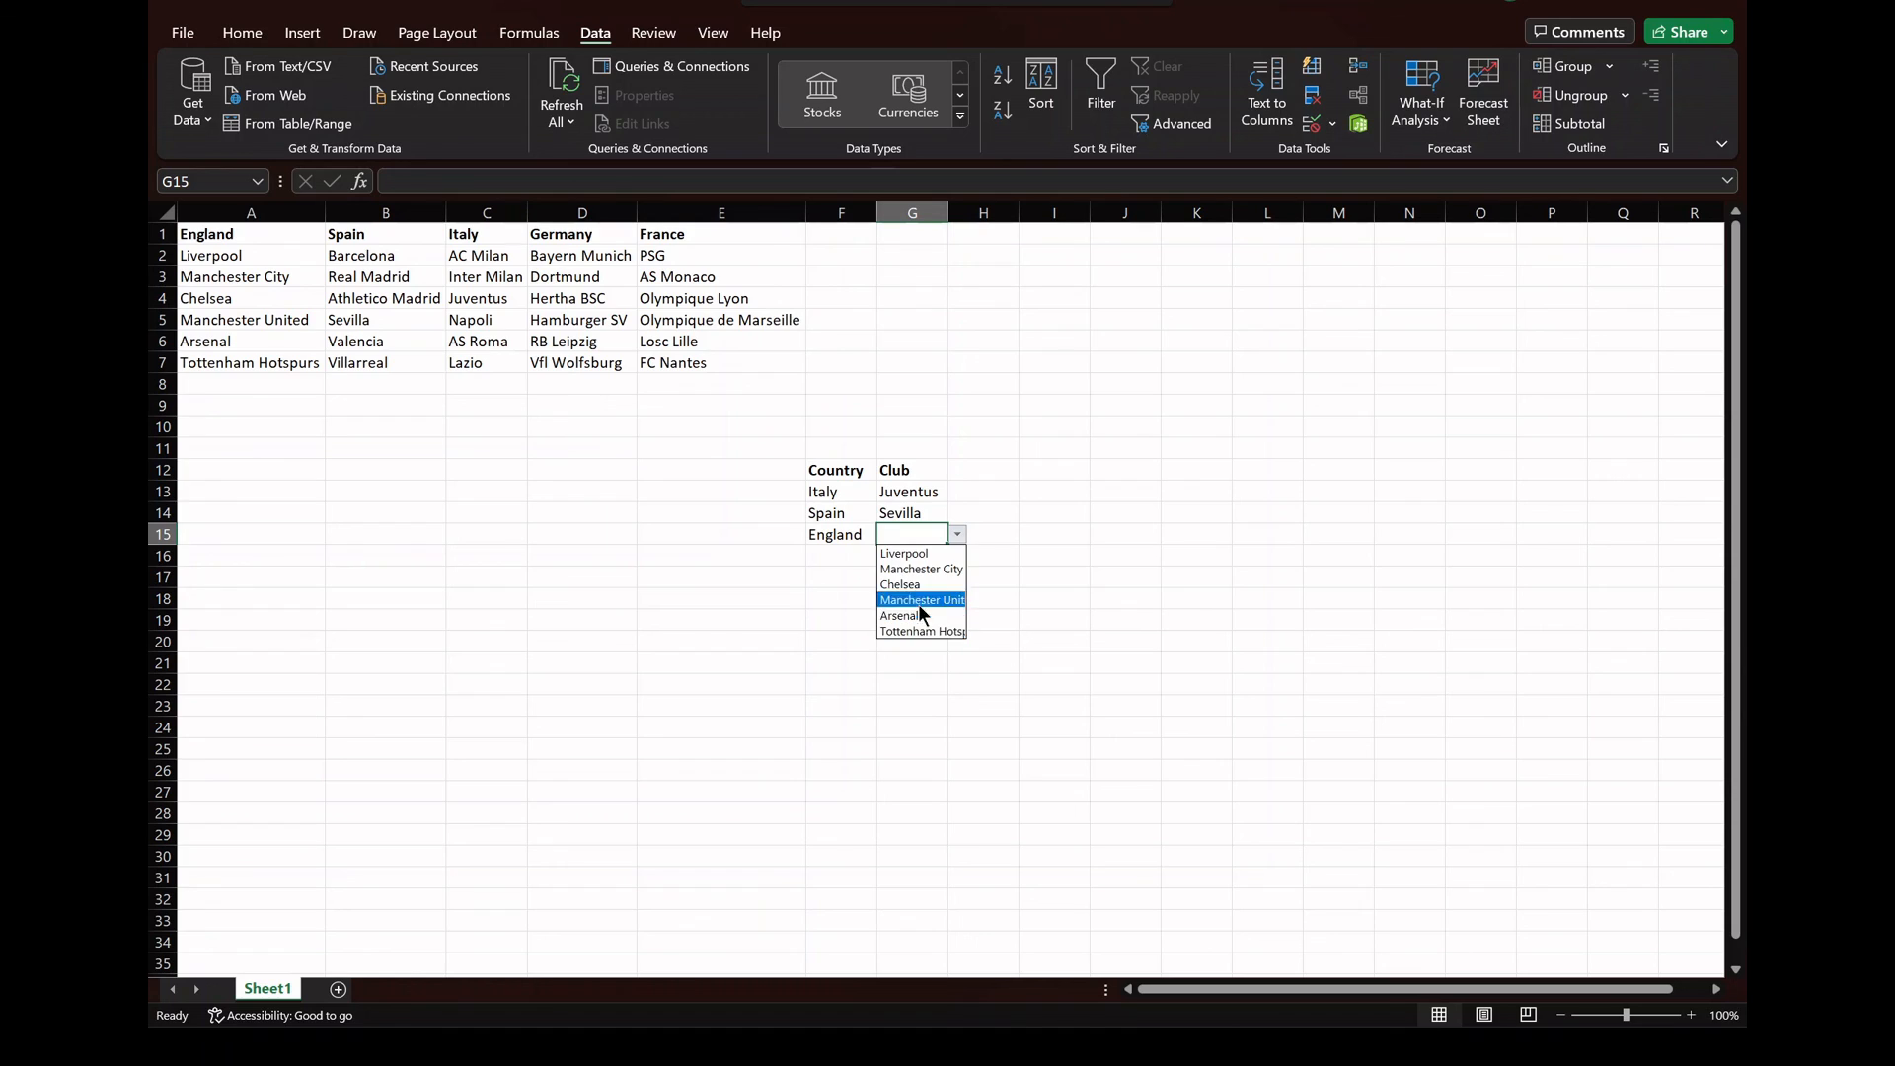
{"action": "left_click", "coordinate": [919, 556]}
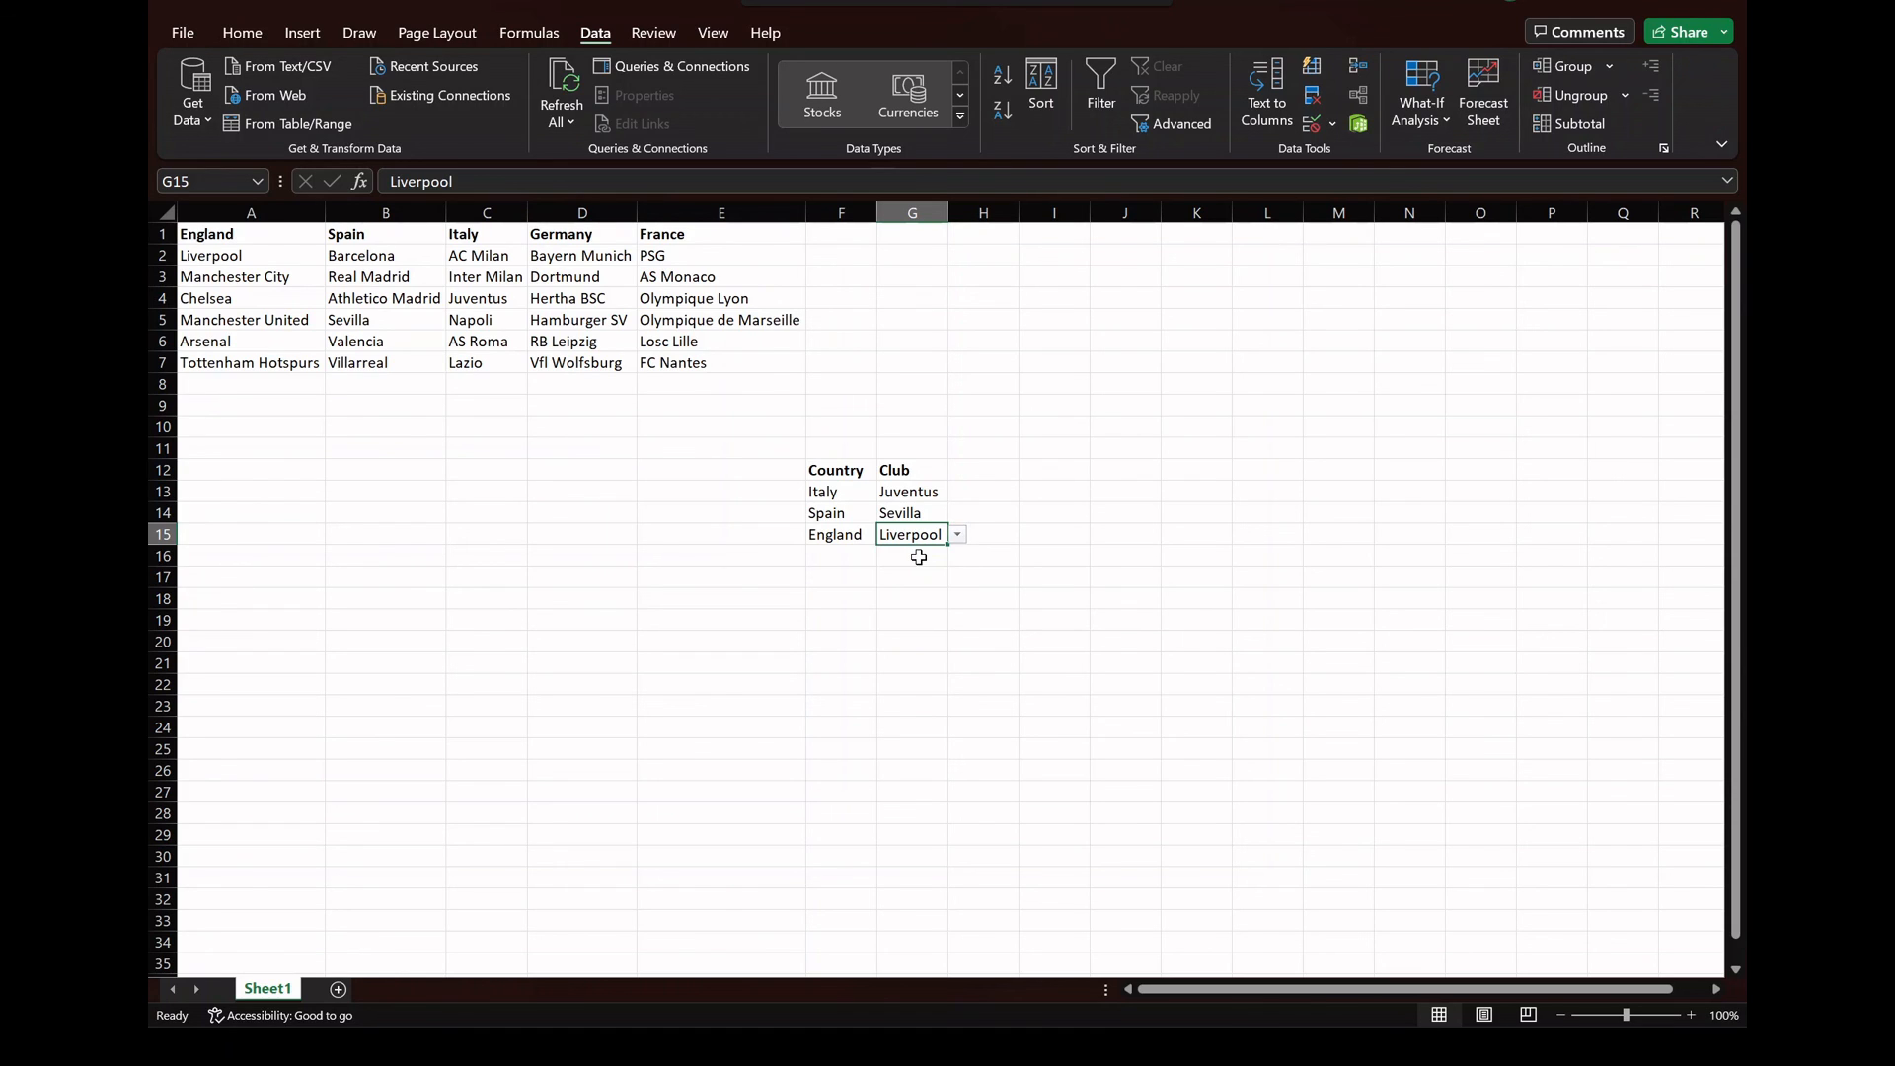